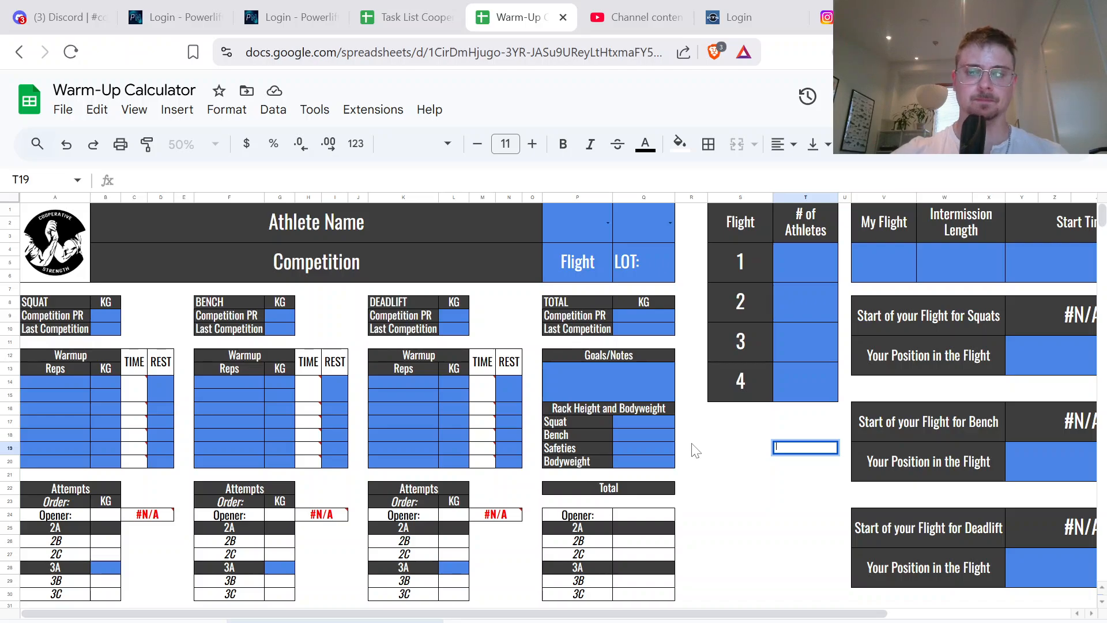
pyautogui.moveTo(724, 427); pyautogui.dragTo(806, 465)
pyautogui.click(722, 423)
pyautogui.click(807, 467)
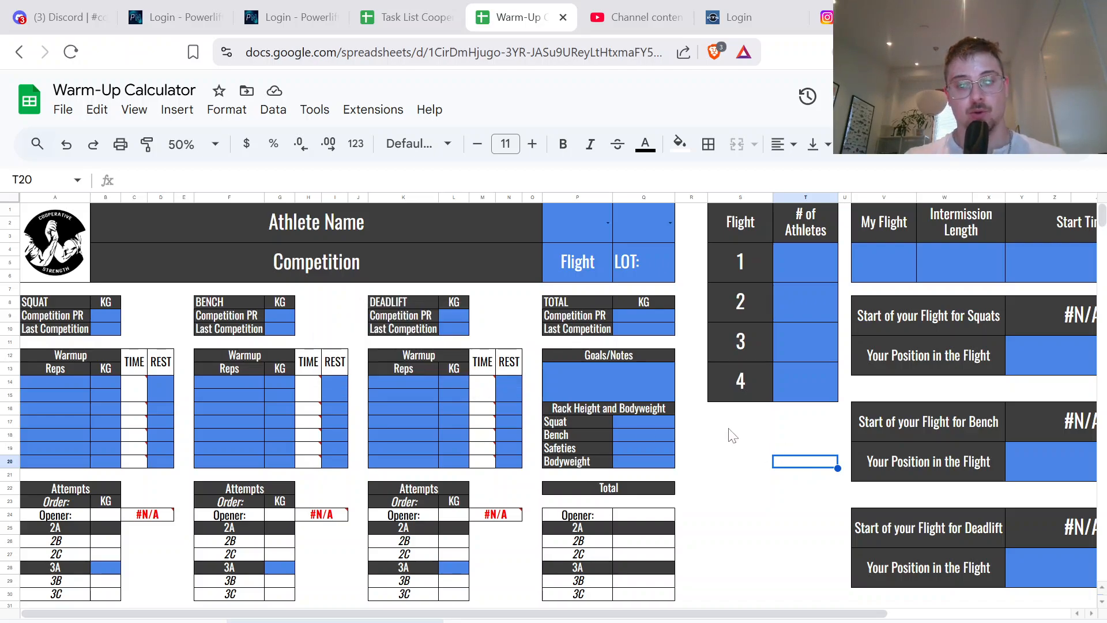
pyautogui.click(726, 426)
pyautogui.click(796, 465)
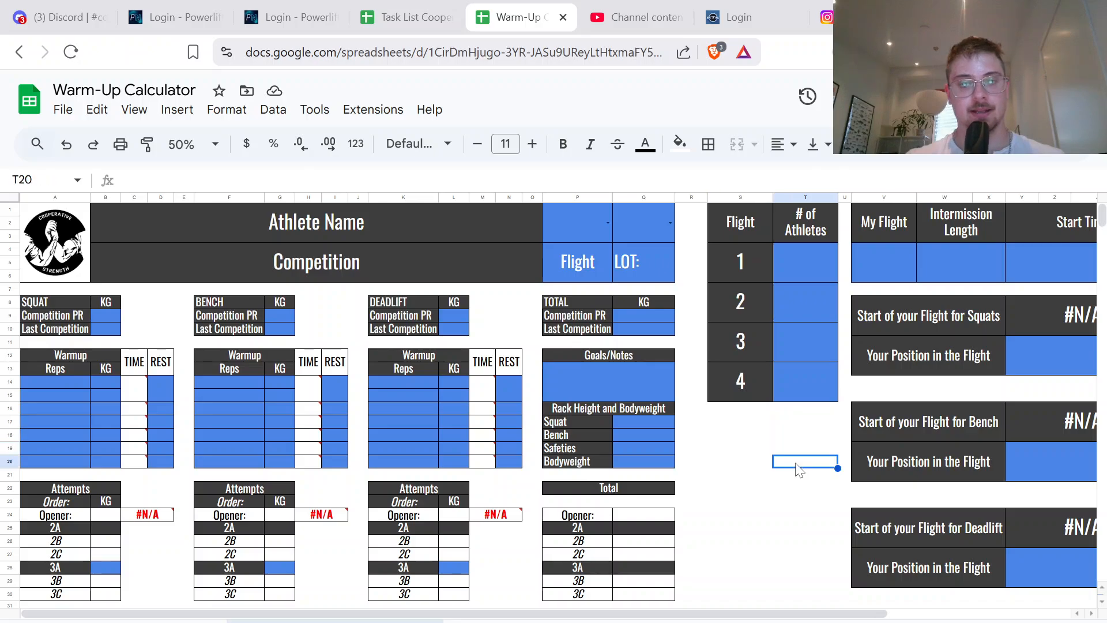
pyautogui.keyDown('shift'); pyautogui.click(738, 432); pyautogui.keyUp('shift')
pyautogui.click(739, 433)
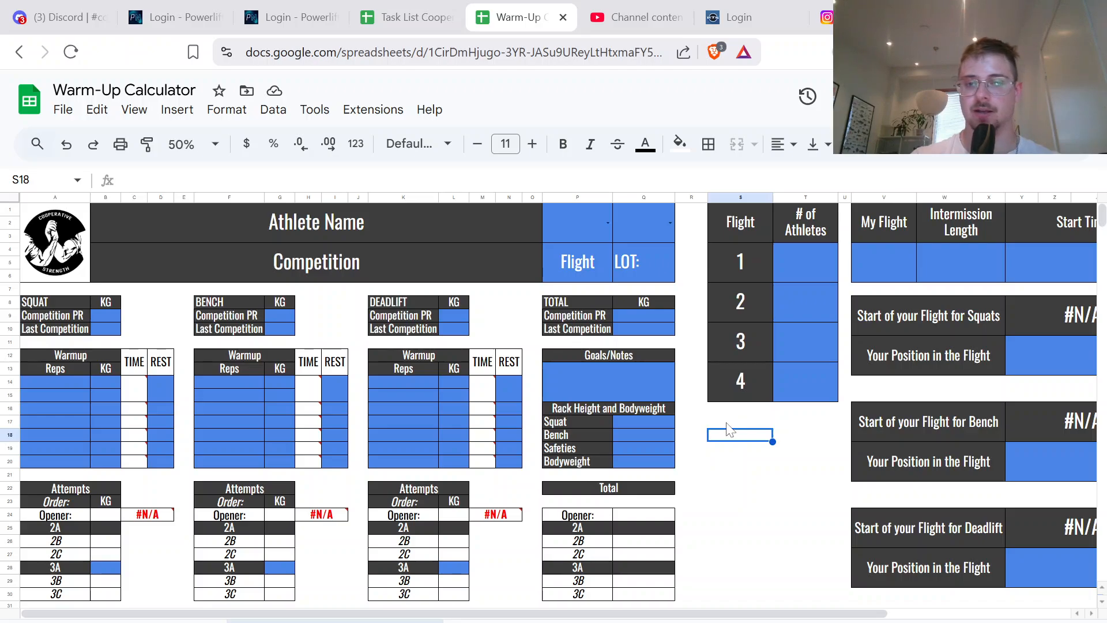
pyautogui.click(802, 461)
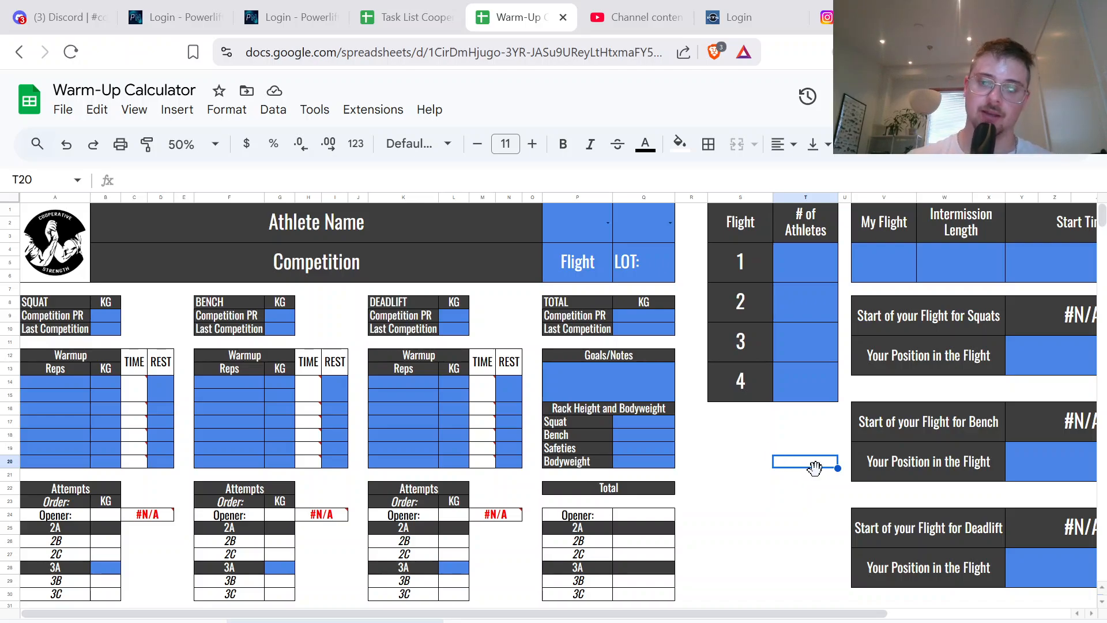
# Step: Examine the flight start times and the position-in-flight cells for squat, bench and deadlift
pyautogui.hscroll(2, 813, 465)
pyautogui.hscroll(2, 818, 478)
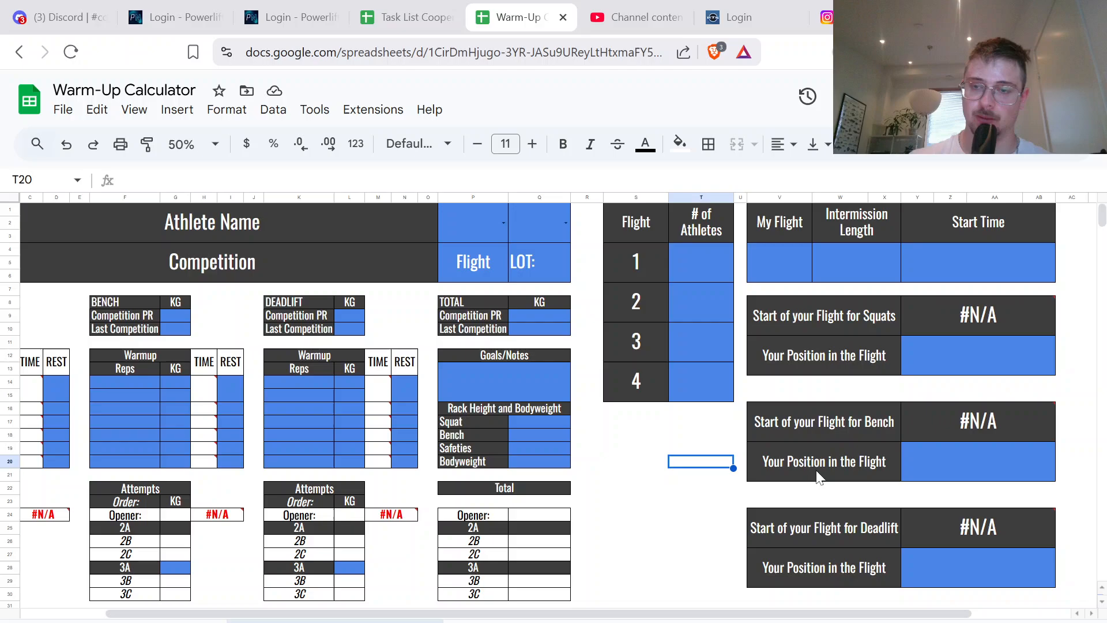
pyautogui.click(998, 346)
pyautogui.click(959, 460)
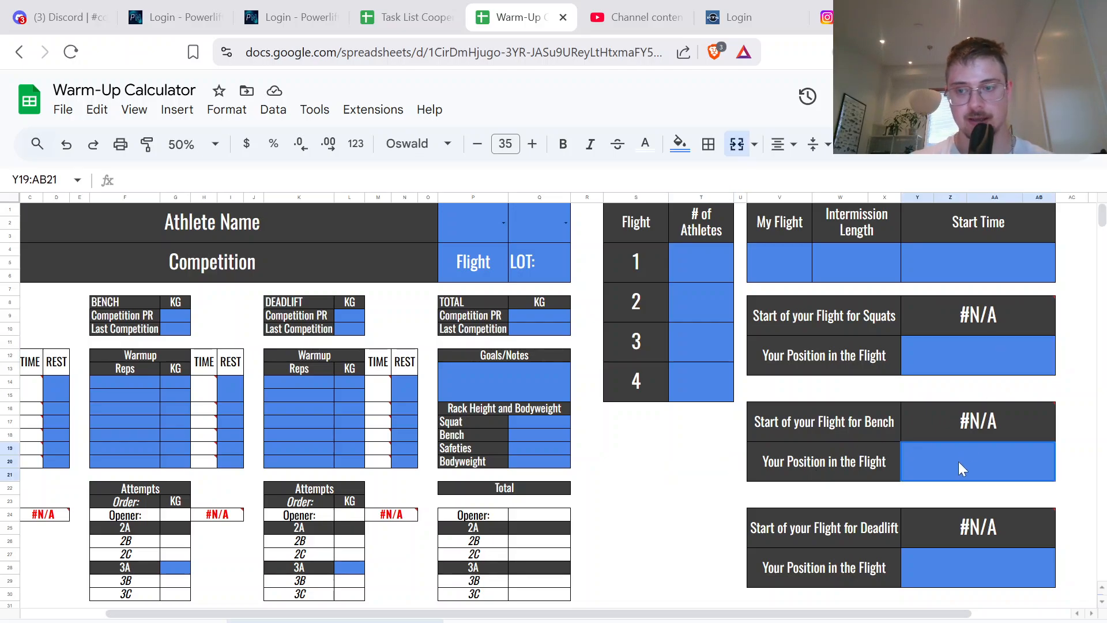
pyautogui.click(960, 568)
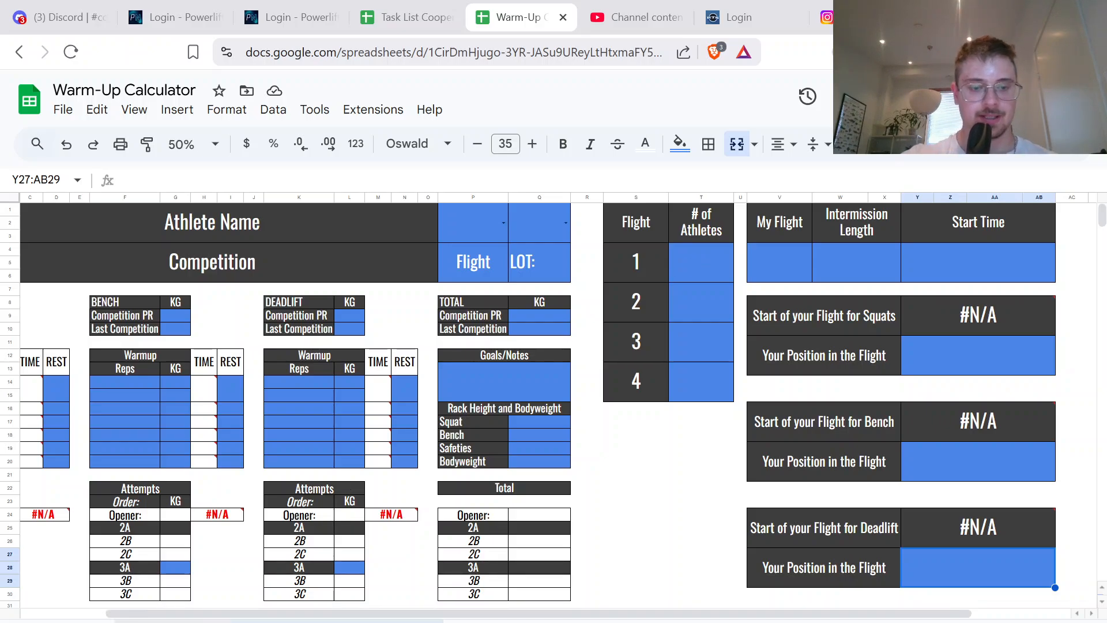
# Step: Open the instructions sheet and read through its guidance on attempts, warm-ups, rack heights and calculator use
pyautogui.click(173, 621)
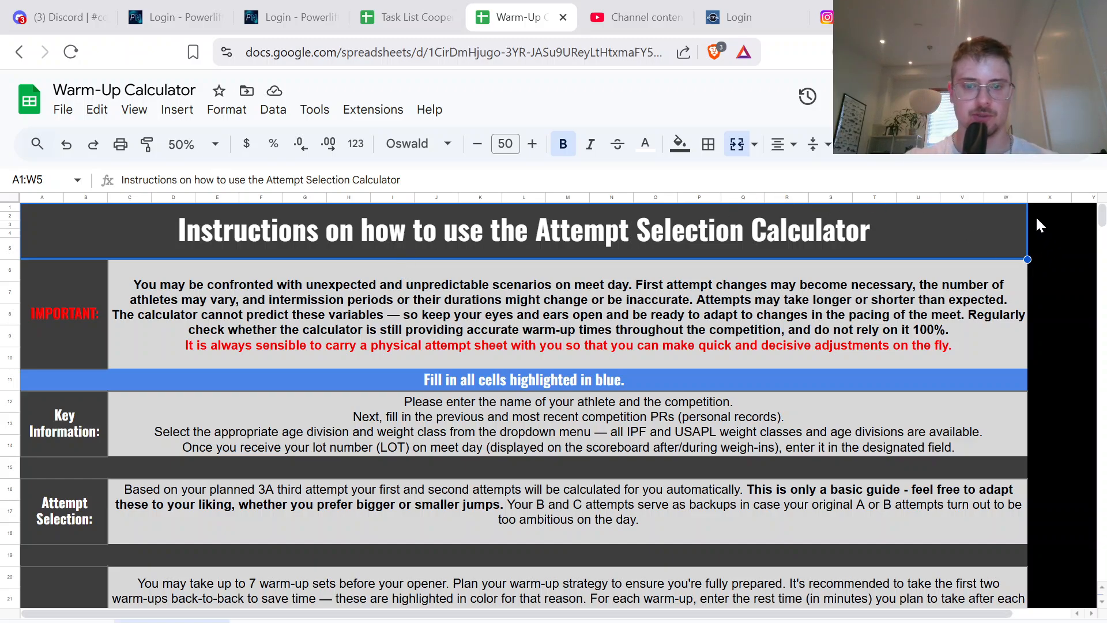
pyautogui.scroll(-5, 1037, 220)
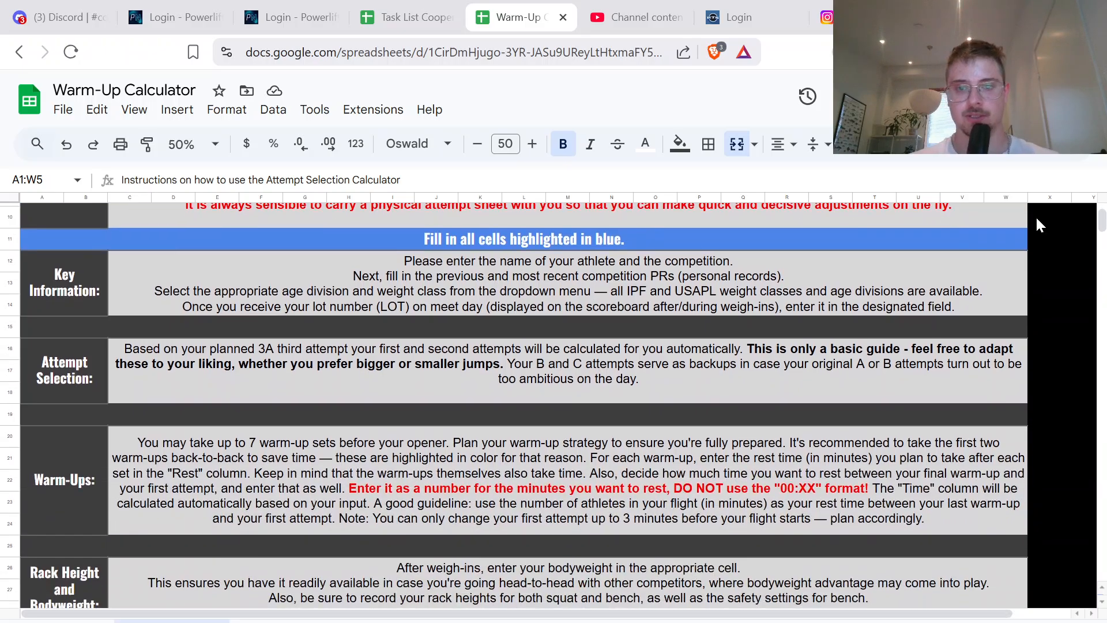
pyautogui.scroll(-10, 1037, 220)
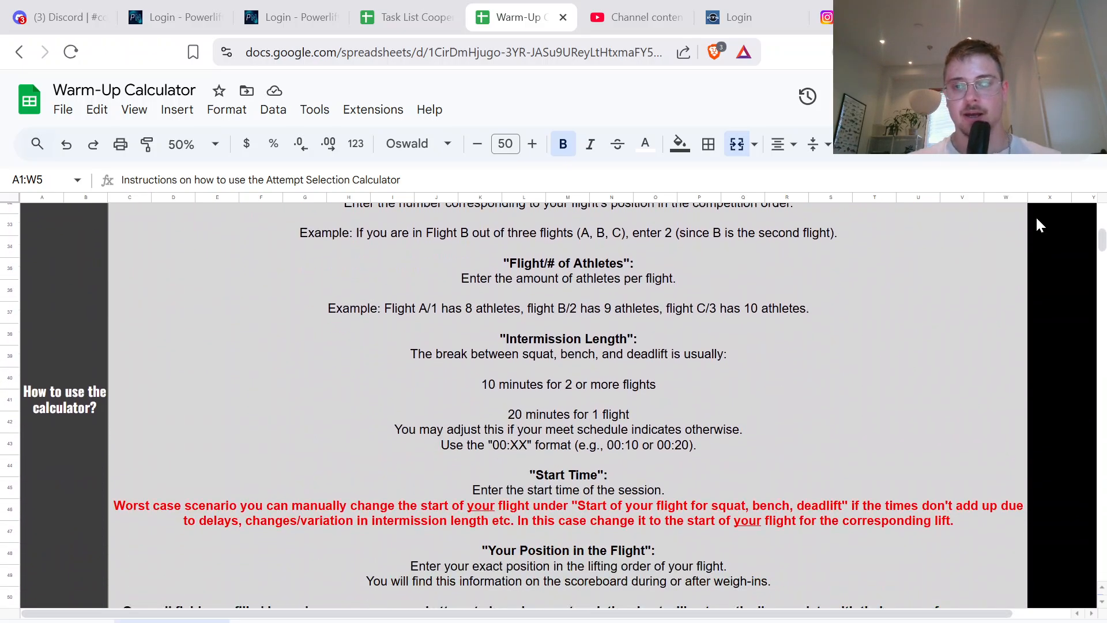
pyautogui.scroll(15, 1037, 224)
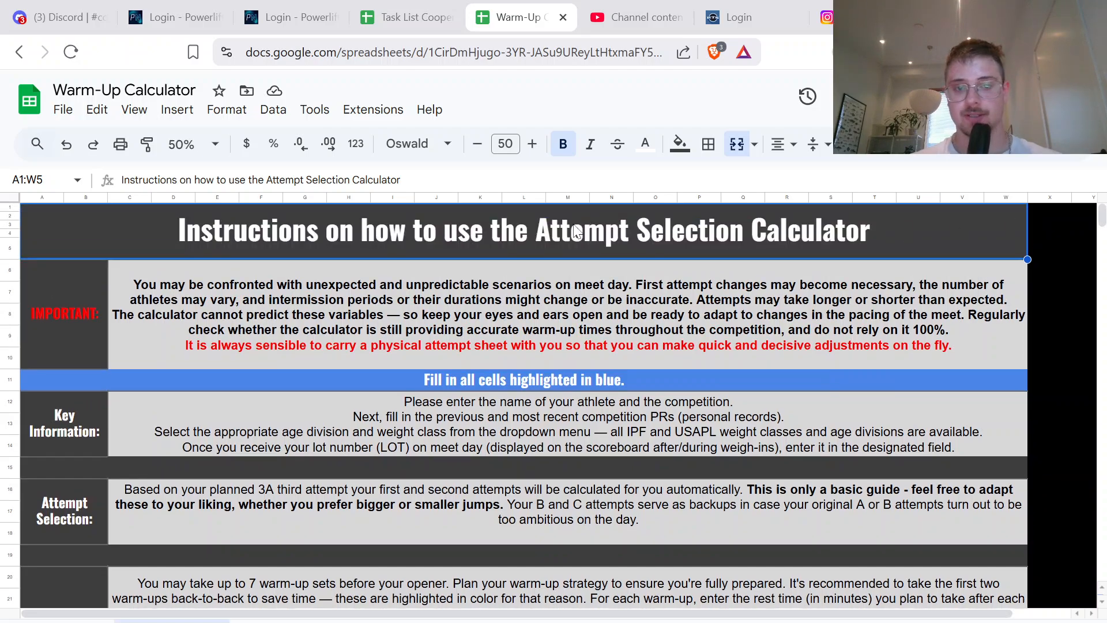
pyautogui.scroll(-5, 379, 385)
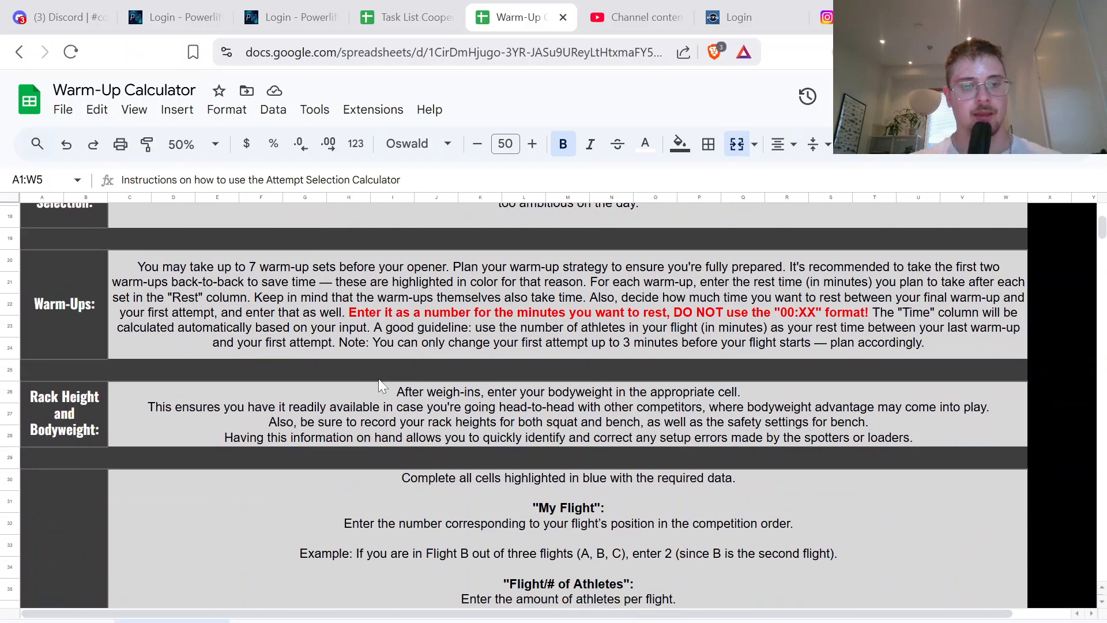
pyautogui.scroll(-2, 378, 378)
pyautogui.scroll(5, 378, 379)
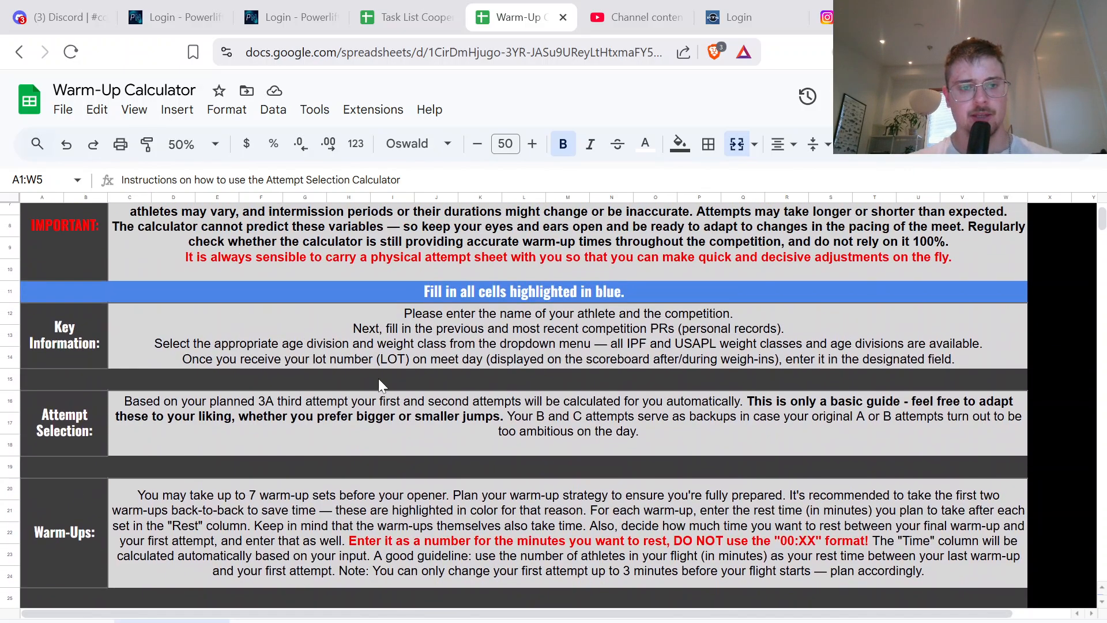
pyautogui.scroll(2, 378, 378)
pyautogui.scroll(-9, 378, 379)
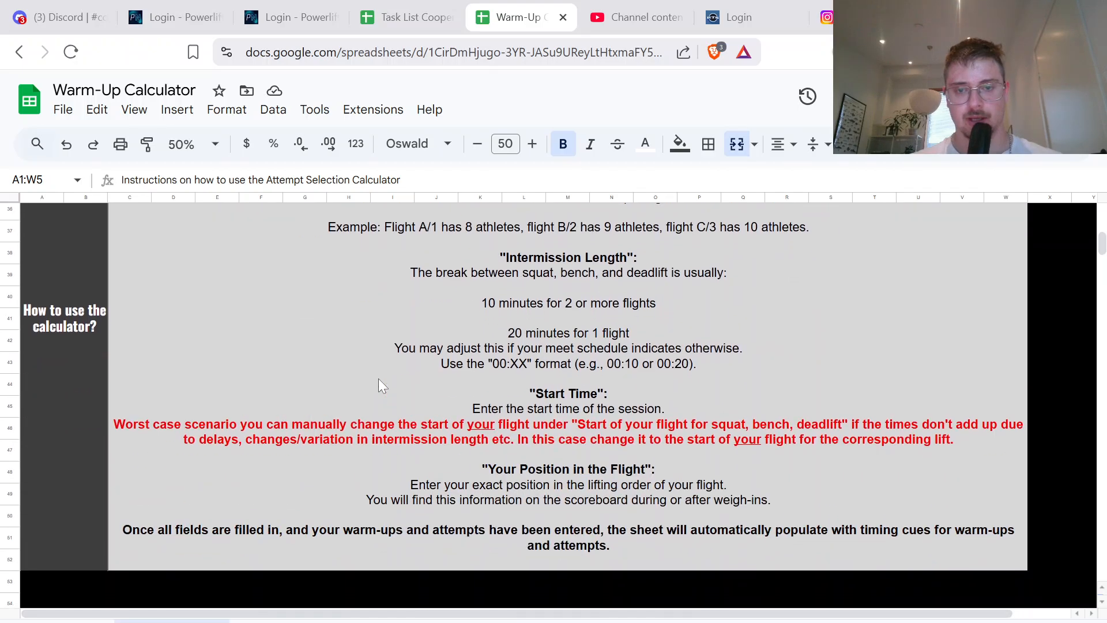
pyautogui.scroll(10, 378, 378)
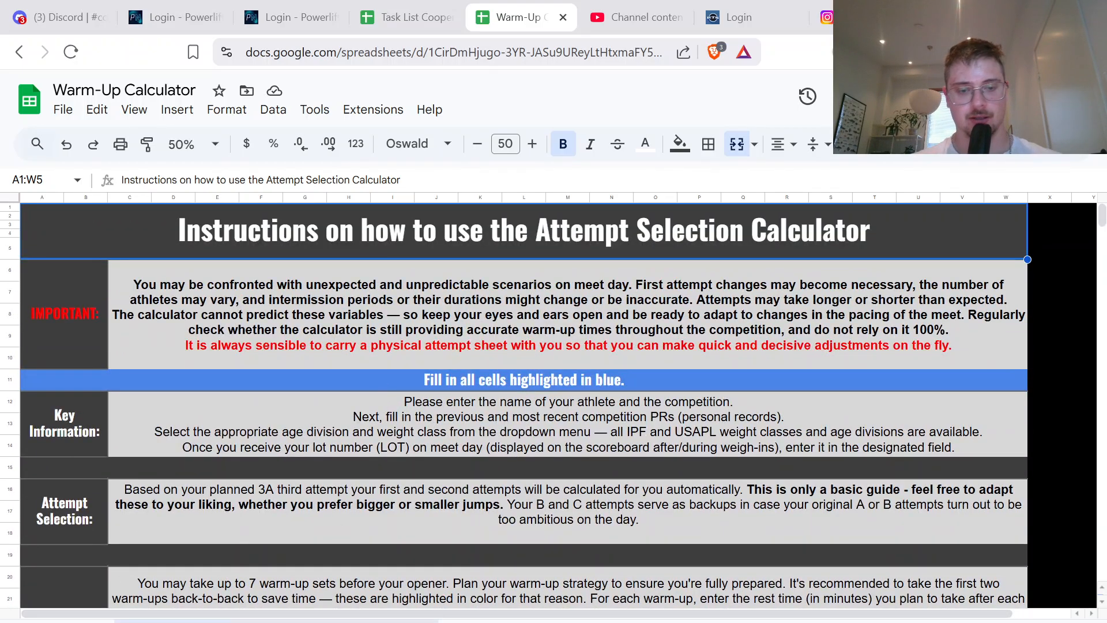
# Step: Return to the blue-highlighted calculator sheet and view the file option for making a copy of the spreadsheet
pyautogui.click(346, 622)
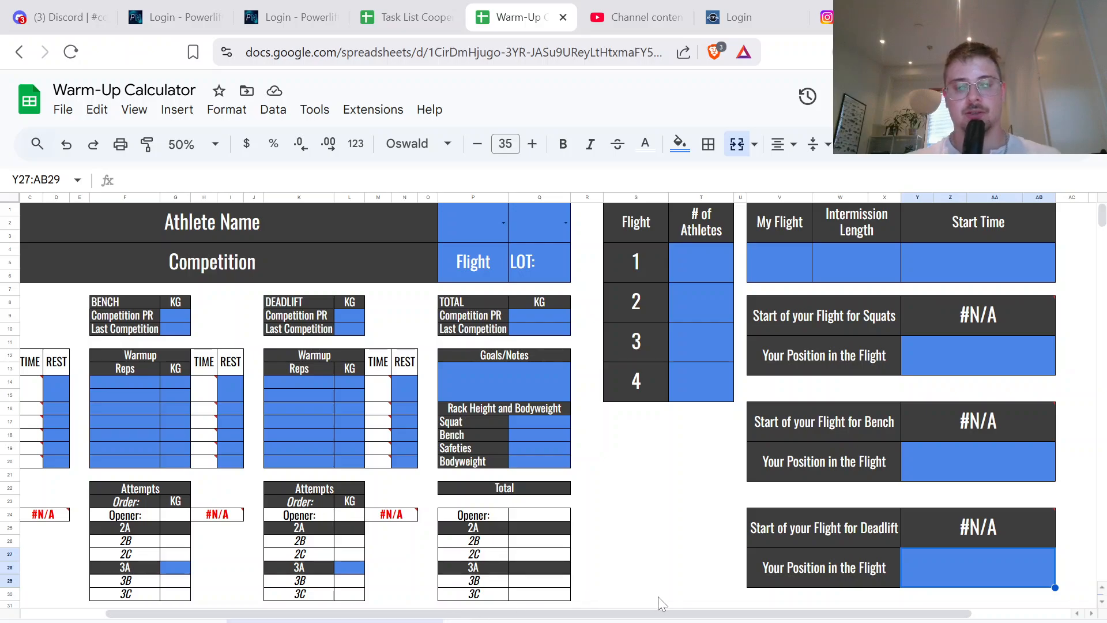
pyautogui.hscroll(-3, 640, 478)
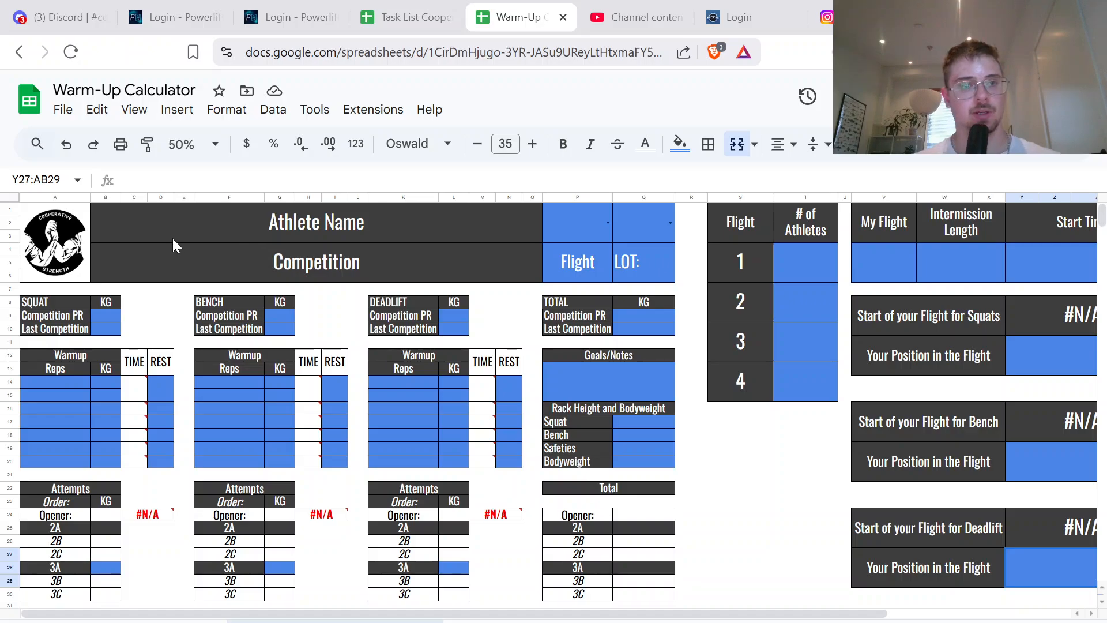
pyautogui.click(65, 110)
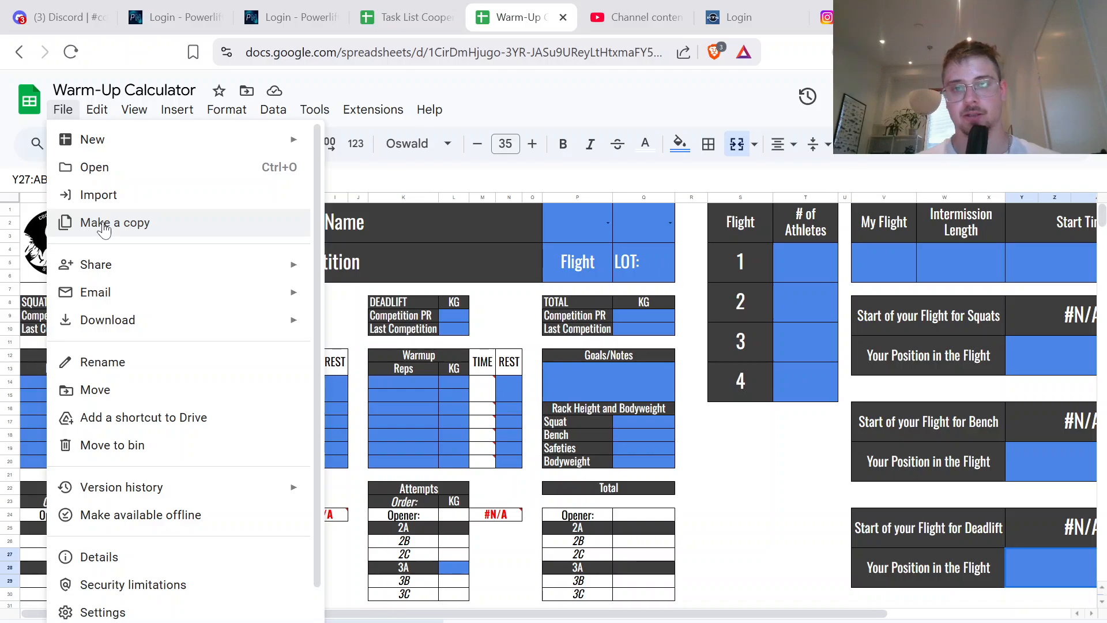
pyautogui.click(392, 236)
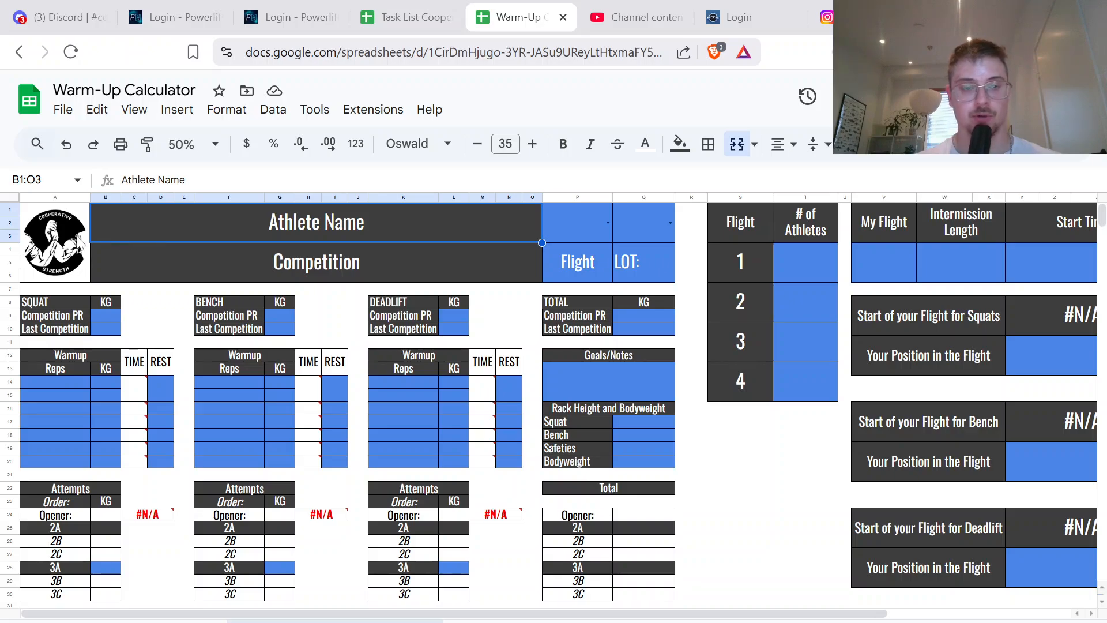
pyautogui.click(80, 242)
pyautogui.click(404, 242)
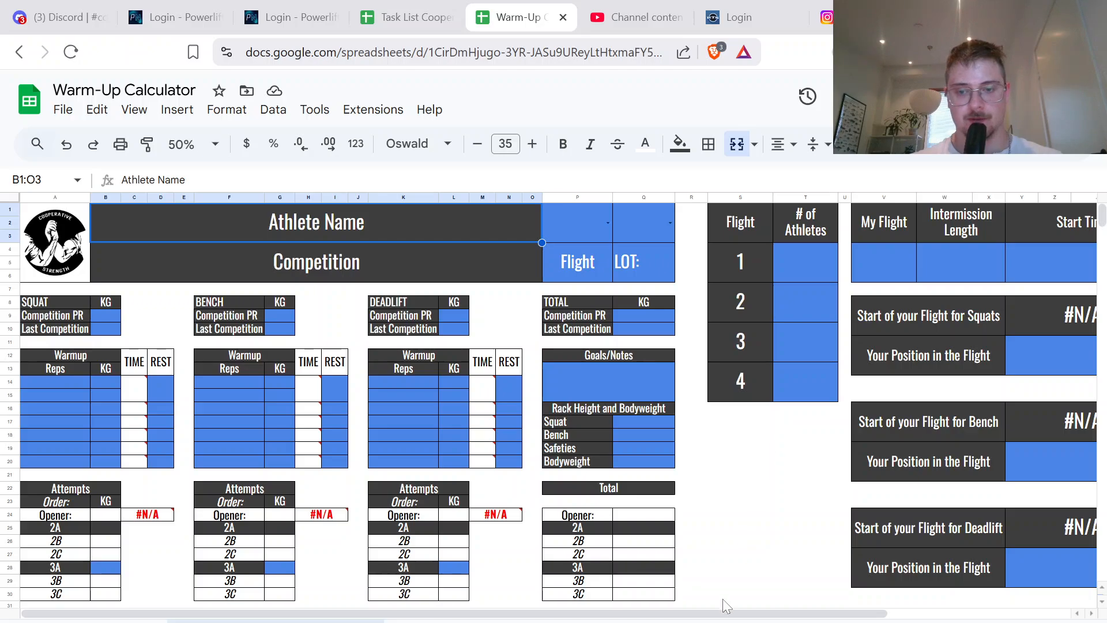
# Step: Open the blank white attempt sheet and examine its warm-up, squat rest and attempt tables
pyautogui.click(772, 621)
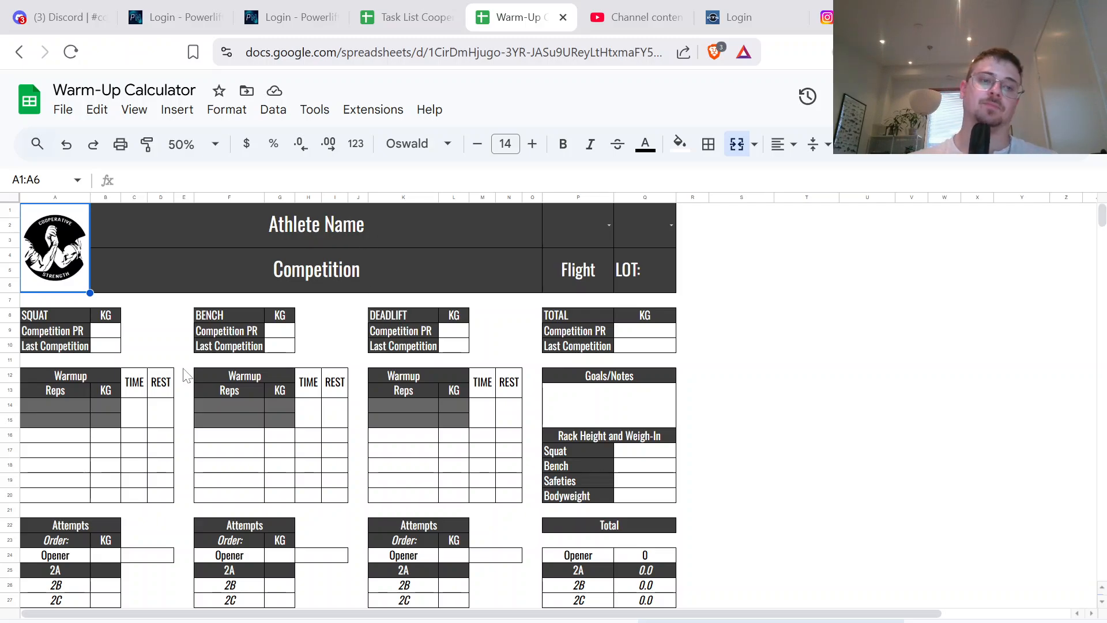
pyautogui.scroll(-1, 185, 371)
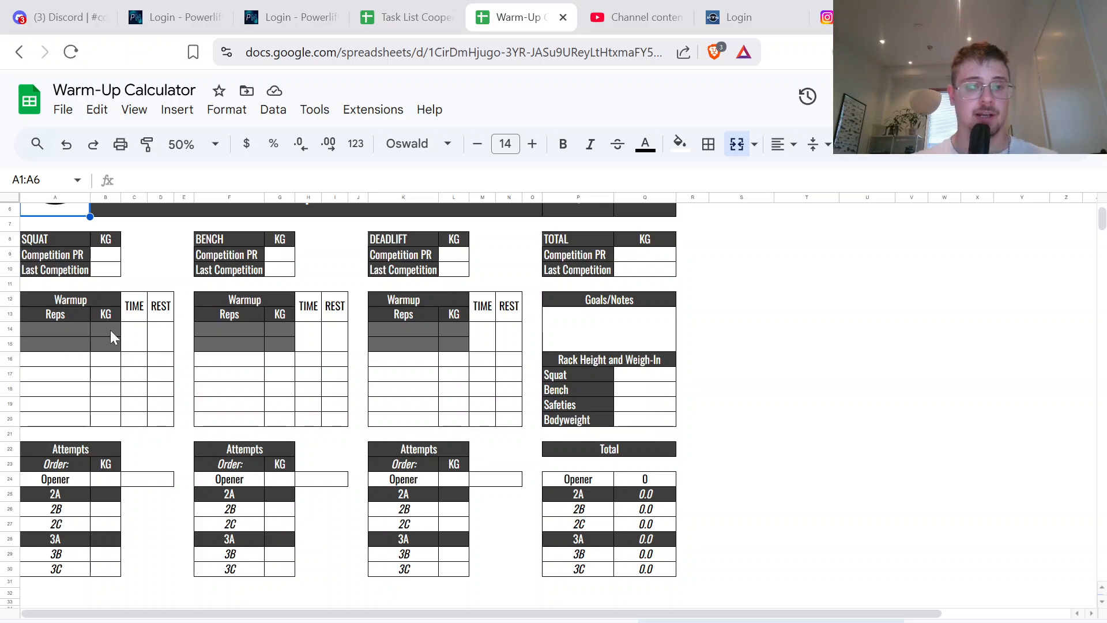
pyautogui.click(108, 312)
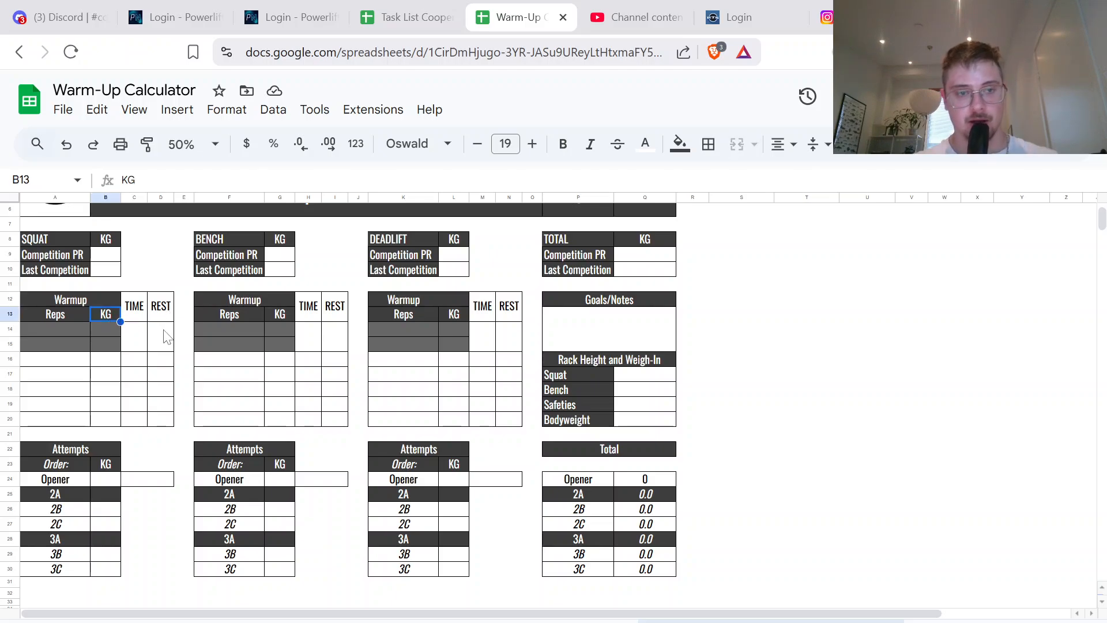
pyautogui.moveTo(164, 331); pyautogui.dragTo(162, 421)
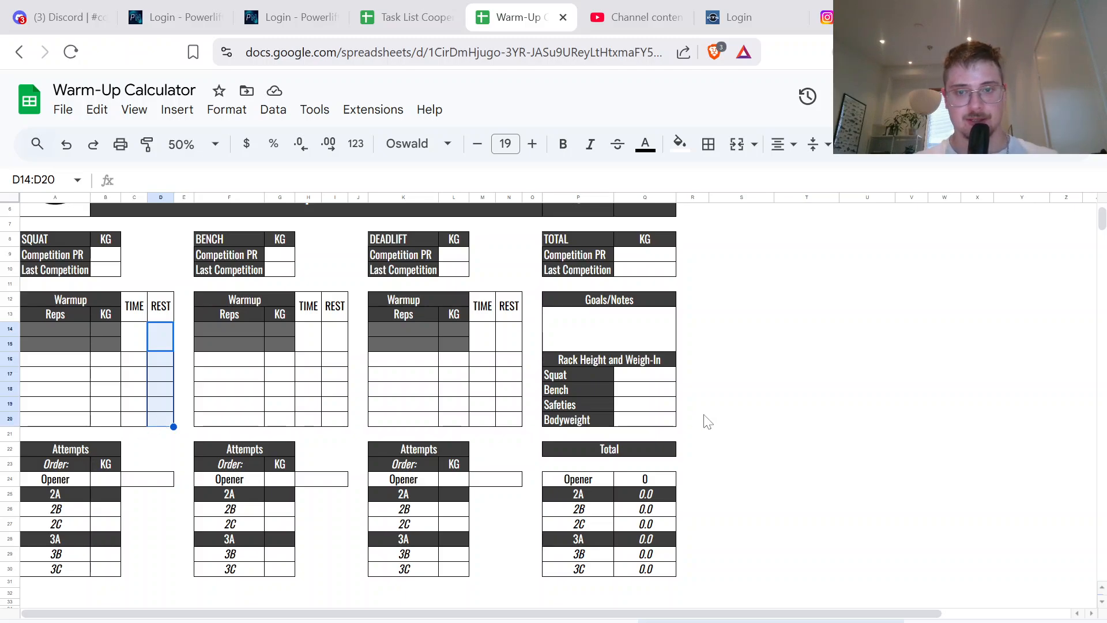
pyautogui.scroll(1, 705, 420)
pyautogui.scroll(-2, 704, 420)
pyautogui.scroll(2, 704, 419)
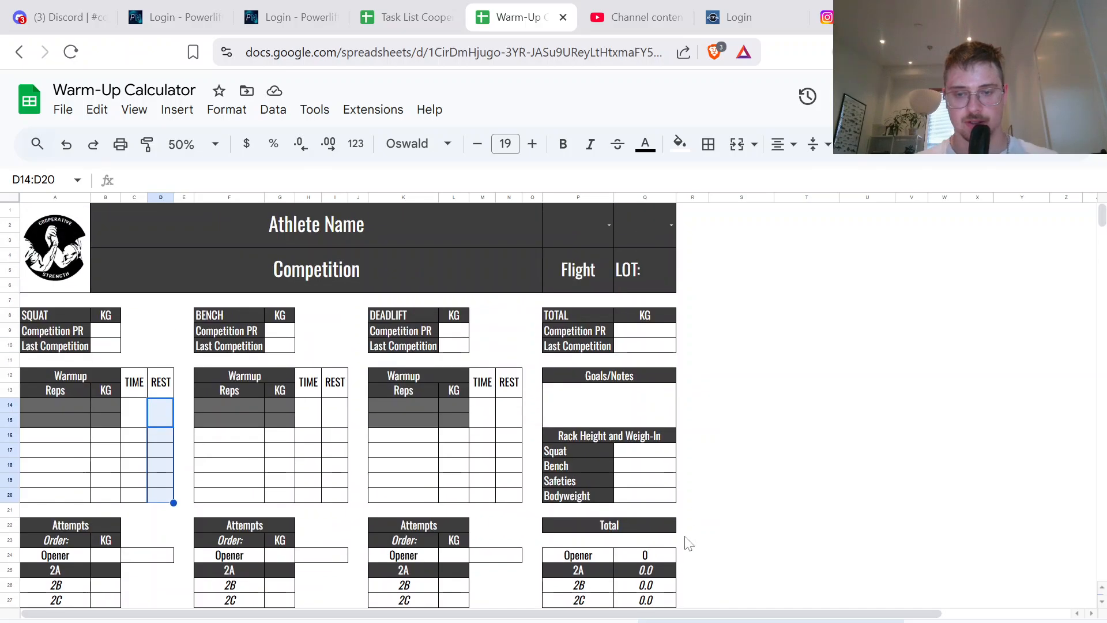
# Step: View the file options for downloading and printing the blank attempt sheet
pyautogui.click(62, 109)
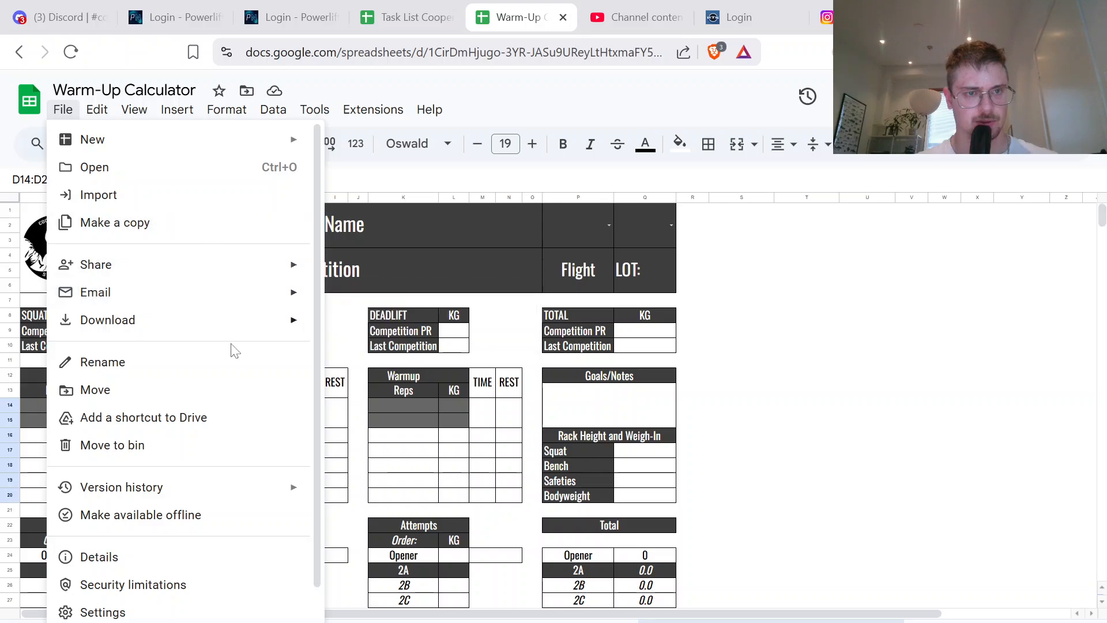
pyautogui.scroll(-1, 234, 350)
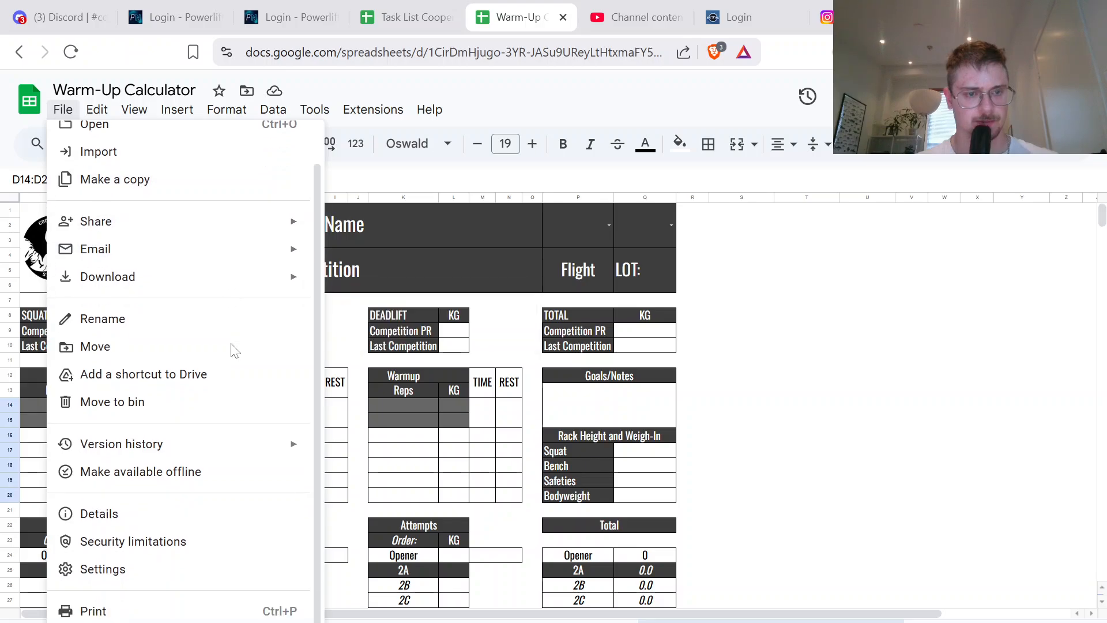
pyautogui.click(954, 364)
# Step: Return to the blue-highlighted calculator sheet and view the age division choices beside the athlete name
pyautogui.click(831, 420)
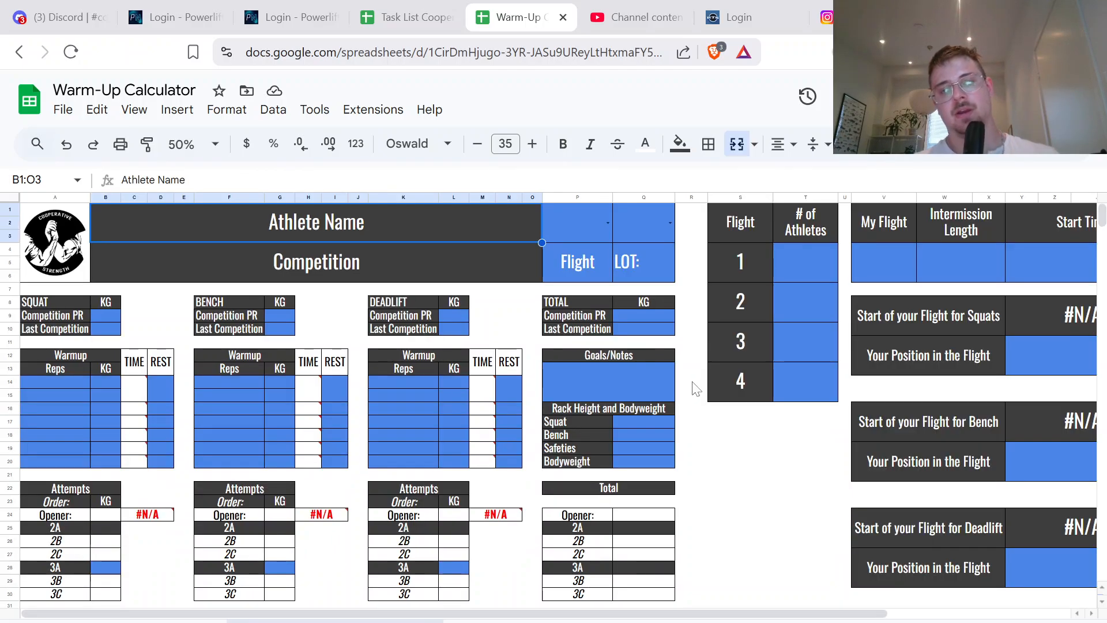
pyautogui.click(747, 490)
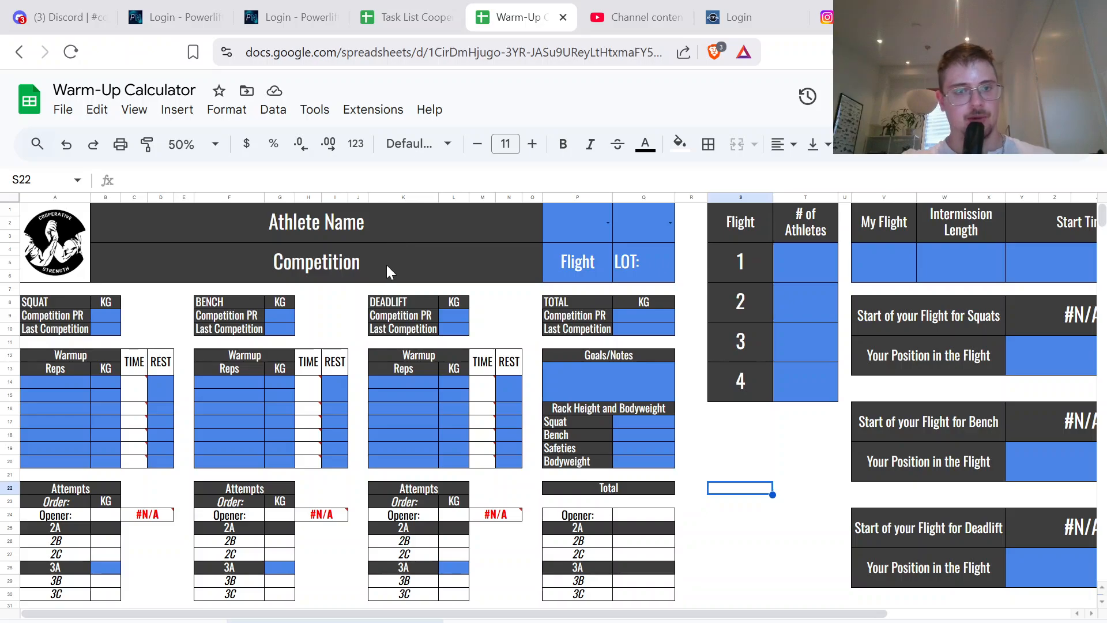
pyautogui.click(606, 221)
pyautogui.scroll(-1, 582, 357)
pyautogui.scroll(1, 583, 369)
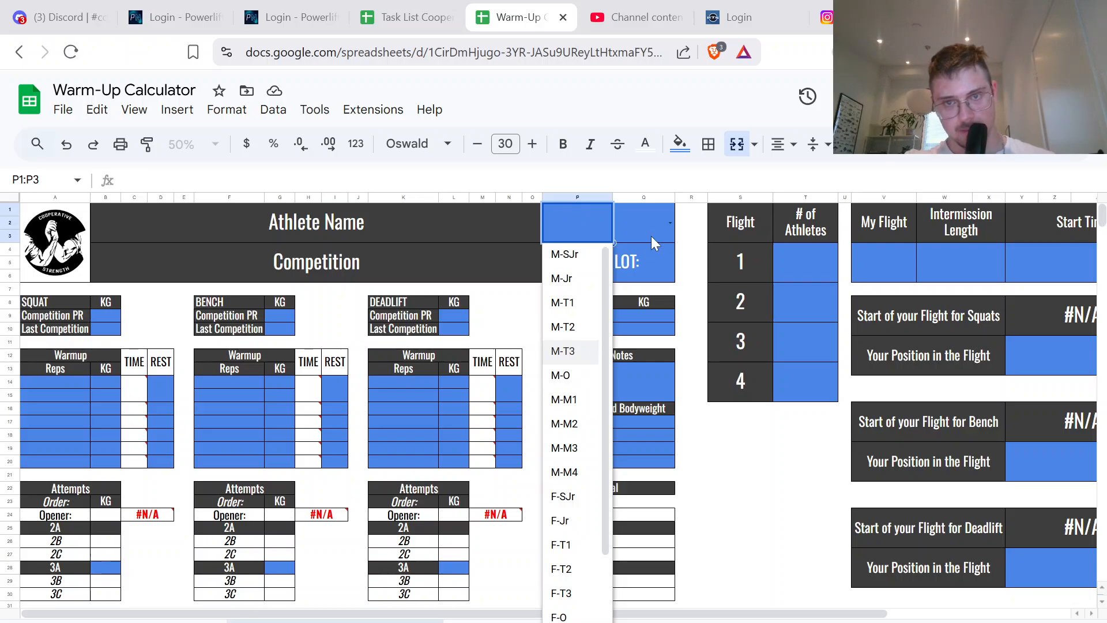
# Step: Look through the weight class choices beside the age division, and select the Flight cell in the header
pyautogui.click(670, 223)
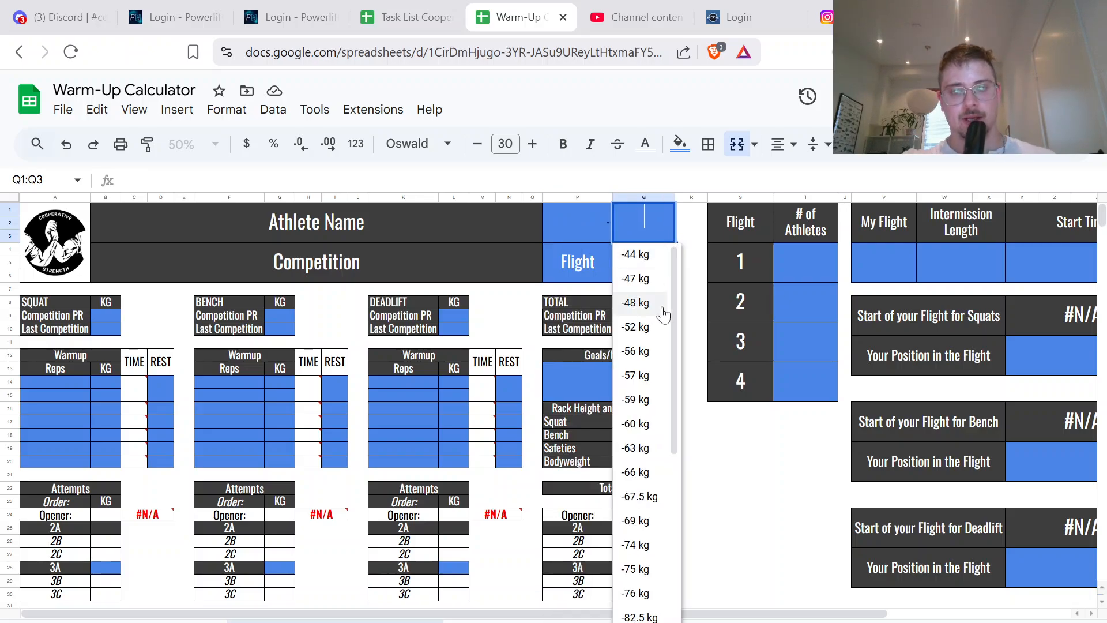
pyautogui.scroll(-3, 646, 346)
pyautogui.scroll(3, 652, 350)
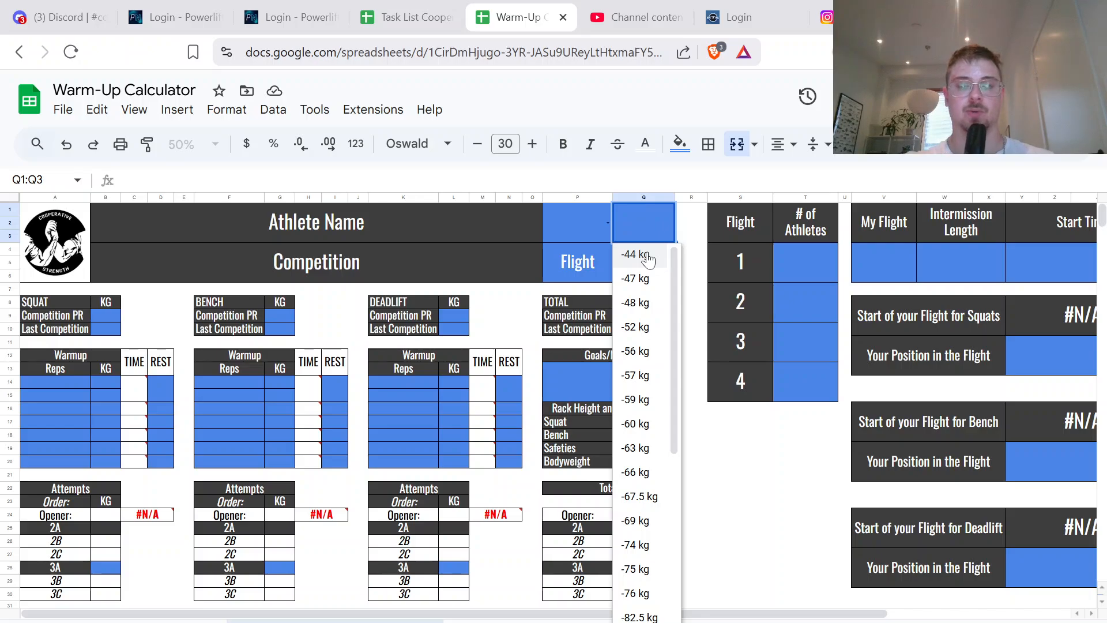
pyautogui.scroll(-5, 649, 259)
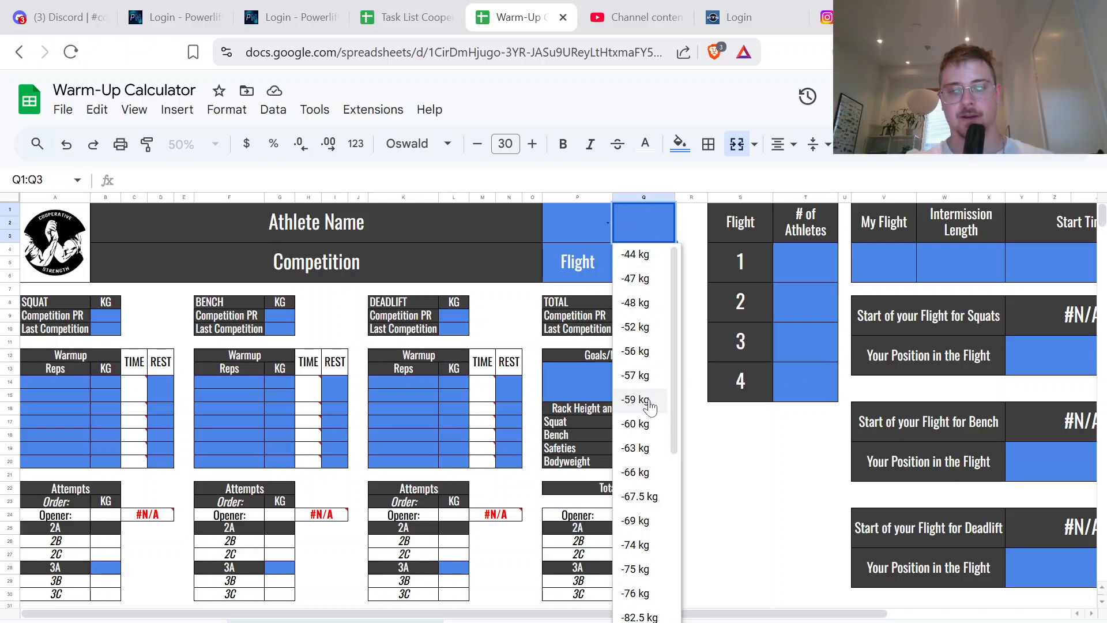
pyautogui.scroll(5, 649, 259)
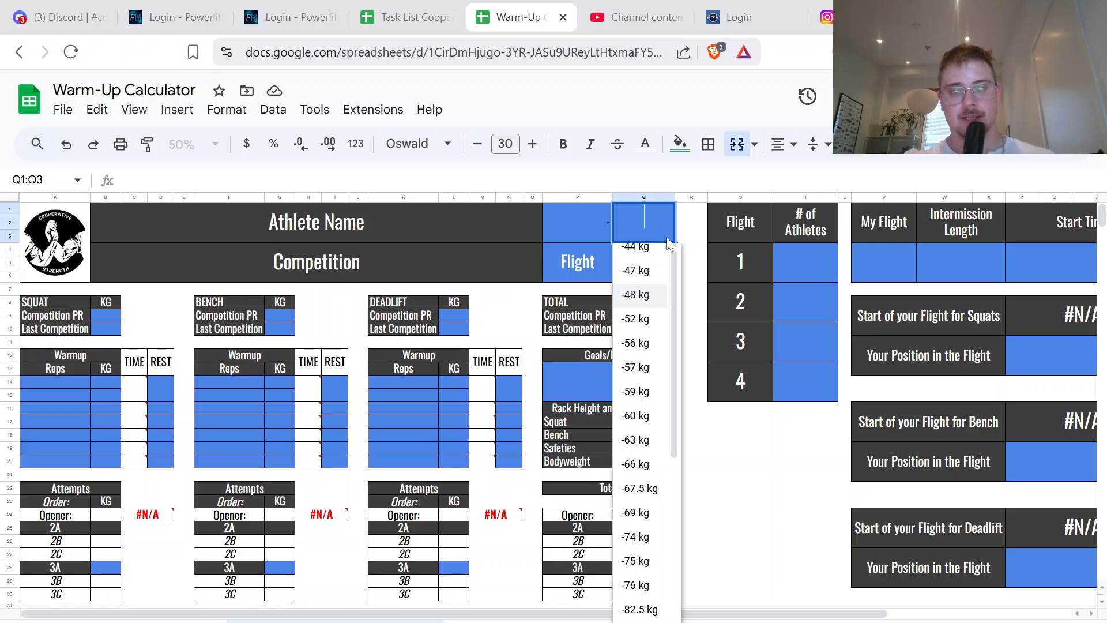
pyautogui.click(586, 254)
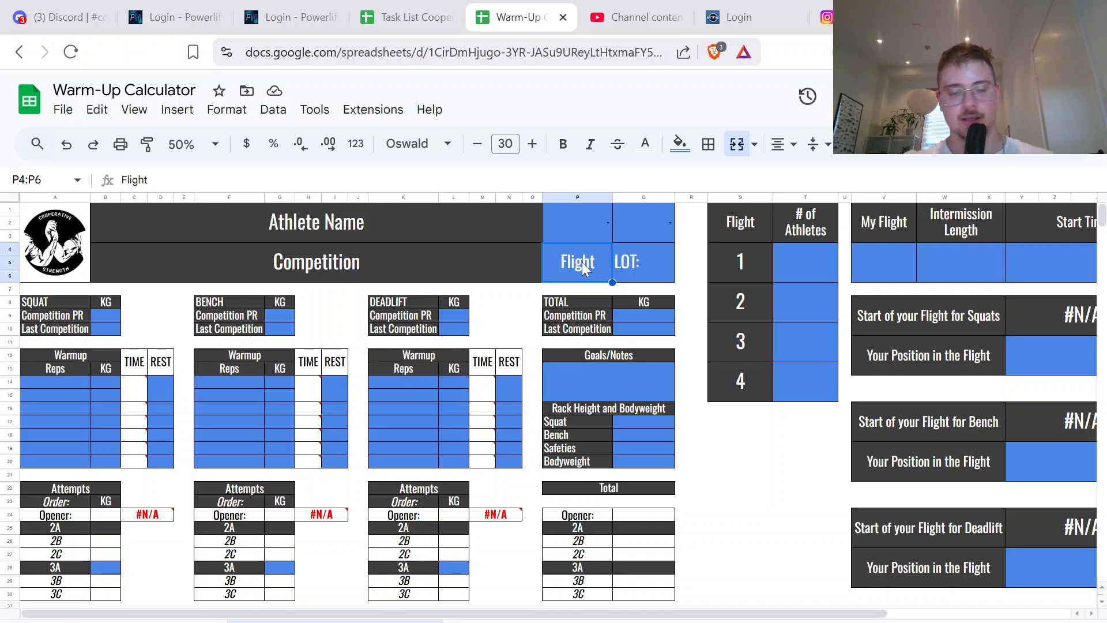
# Step: Examine the LOT, squat record, Goals/Notes and rack height fields, along with the warm-up and attempt tables
pyautogui.click(636, 255)
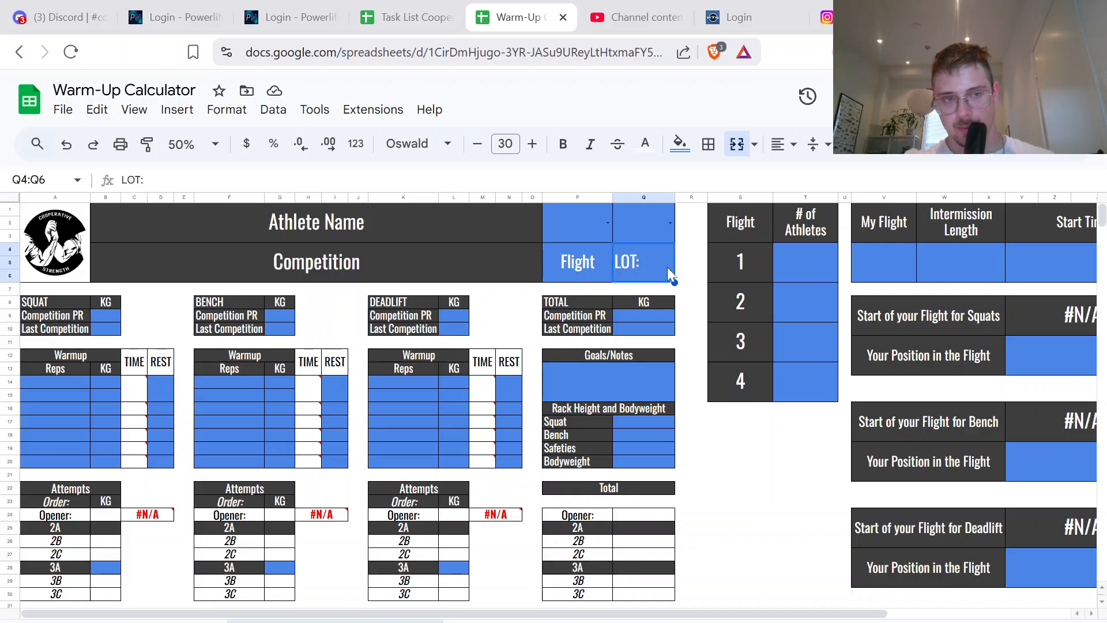
pyautogui.moveTo(104, 318); pyautogui.dragTo(104, 333)
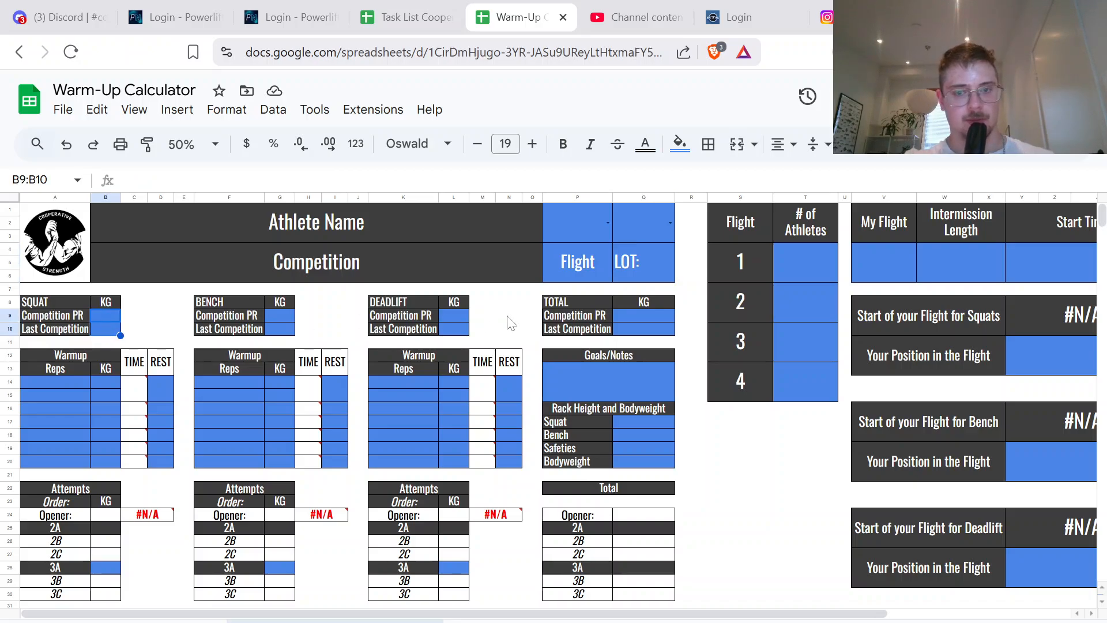
pyautogui.click(614, 383)
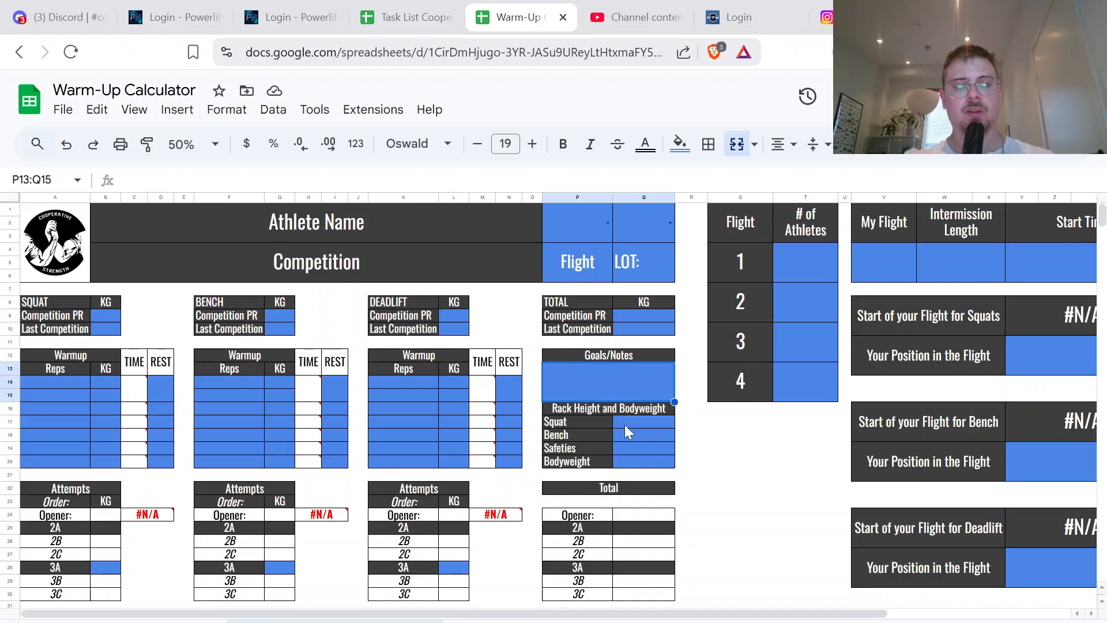
pyautogui.moveTo(638, 420); pyautogui.dragTo(641, 453)
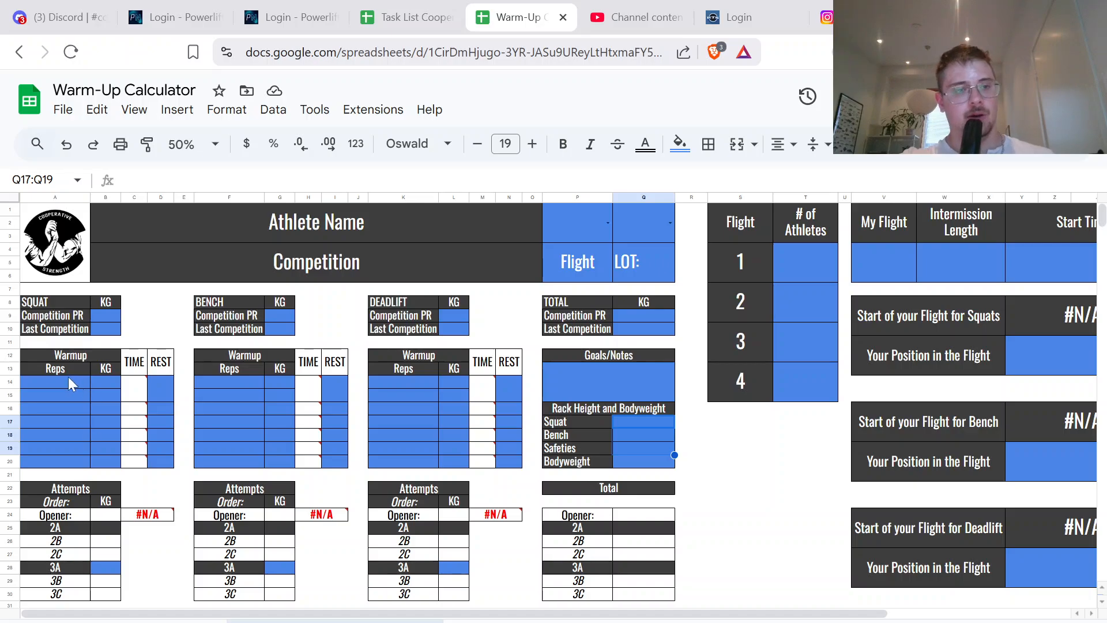
pyautogui.moveTo(63, 360); pyautogui.dragTo(519, 595)
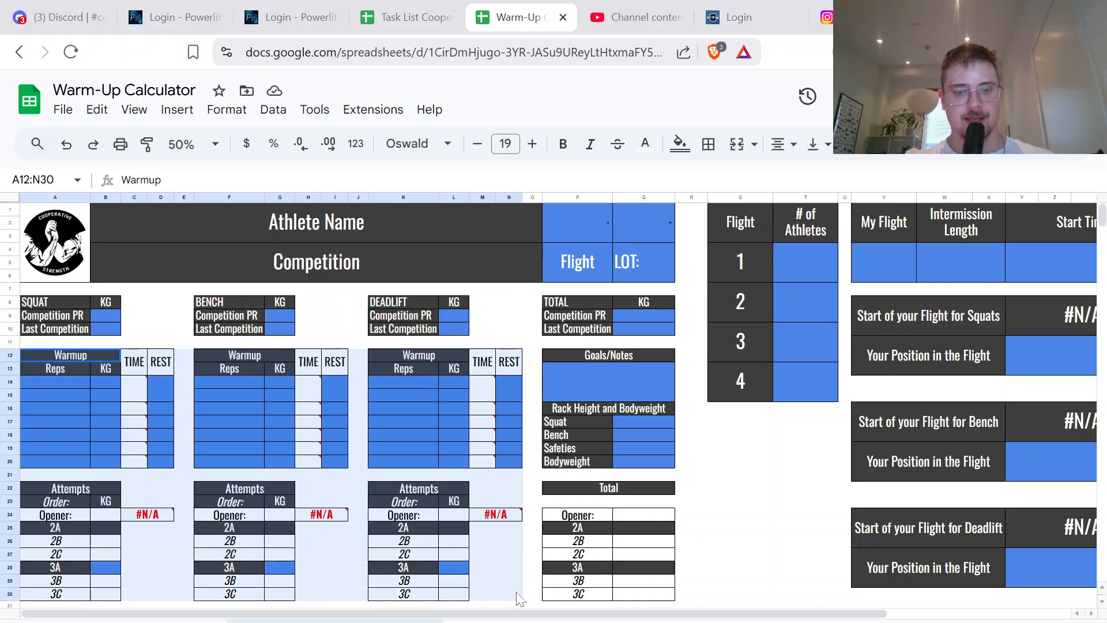
pyautogui.scroll(-1, 397, 488)
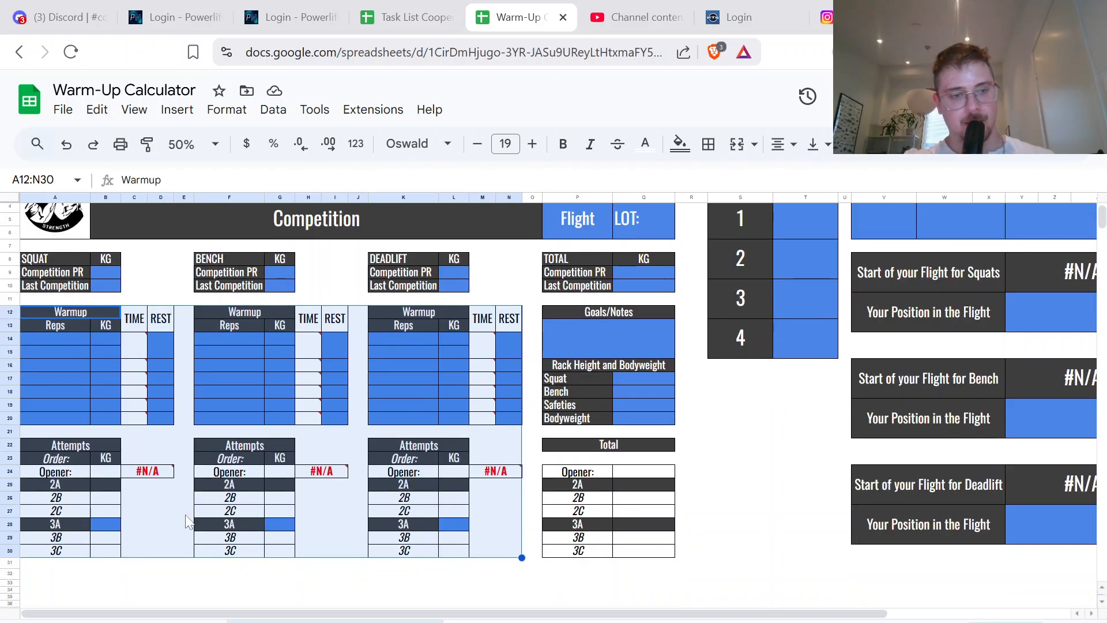
# Step: Look across the 3A attempt cells of the squat, bench and deadlift tables, returning to the squat 3A cell
pyautogui.click(103, 522)
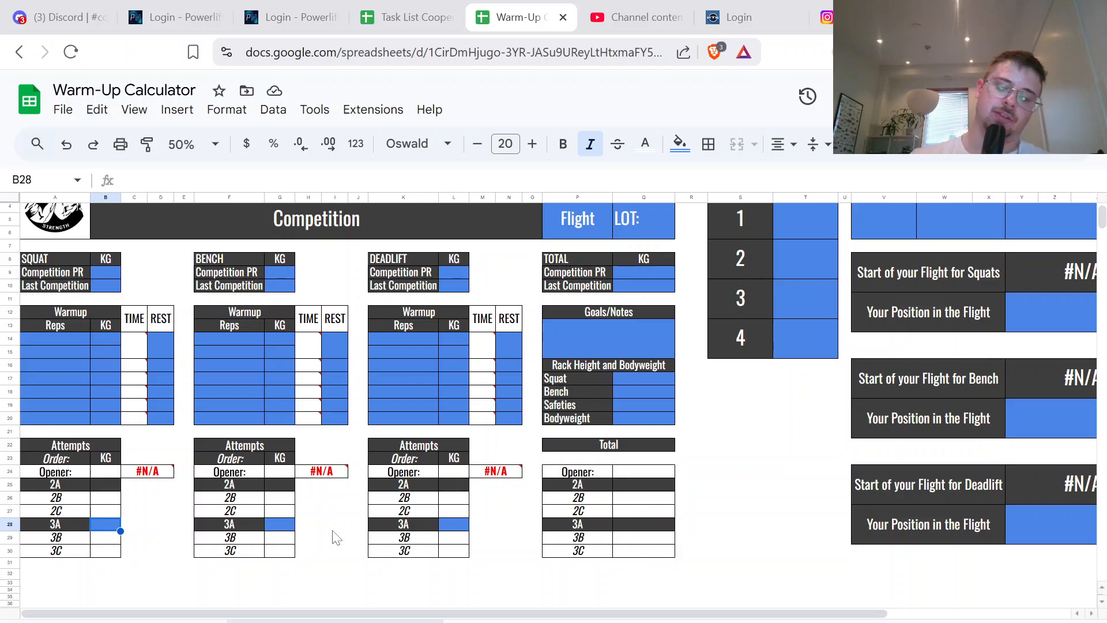
pyautogui.press('Right')
pyautogui.press('Right')
pyautogui.press('Right')
pyautogui.press('Right')
pyautogui.press('Right')
pyautogui.press('Right')
pyautogui.press('Right')
pyautogui.press('Right')
pyautogui.press('Right')
pyautogui.press('Right')
pyautogui.press('Right')
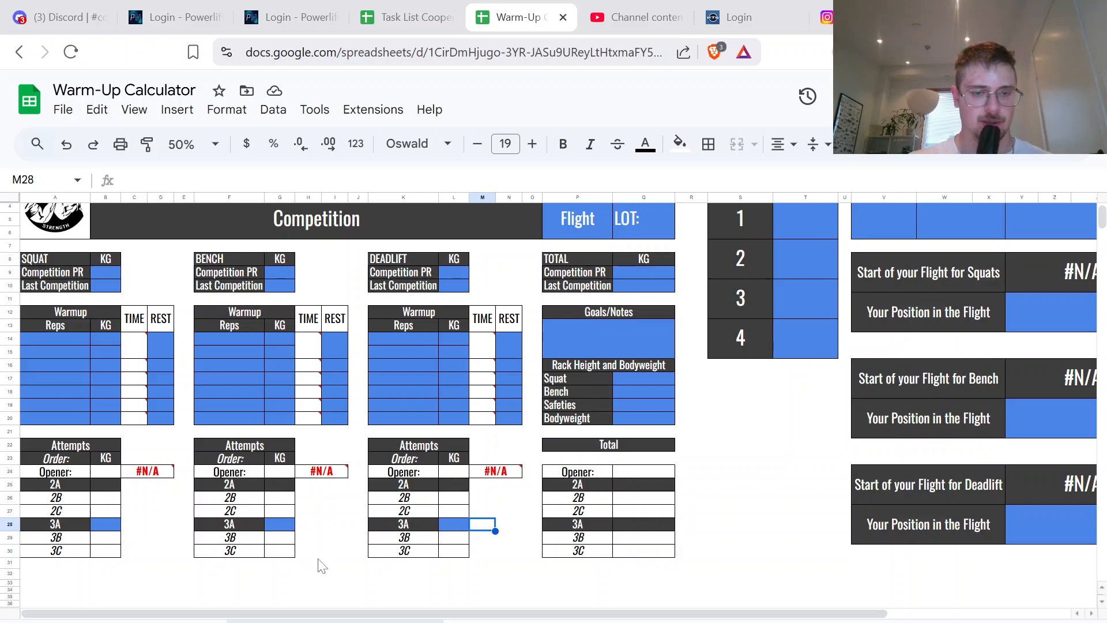
pyautogui.press('Left')
pyautogui.press('Left')
pyautogui.press('Left')
pyautogui.press('Left')
pyautogui.press('Left')
pyautogui.press('Left')
pyautogui.press('Left')
pyautogui.press('Left')
pyautogui.press('Left')
pyautogui.press('Left')
pyautogui.press('Left')
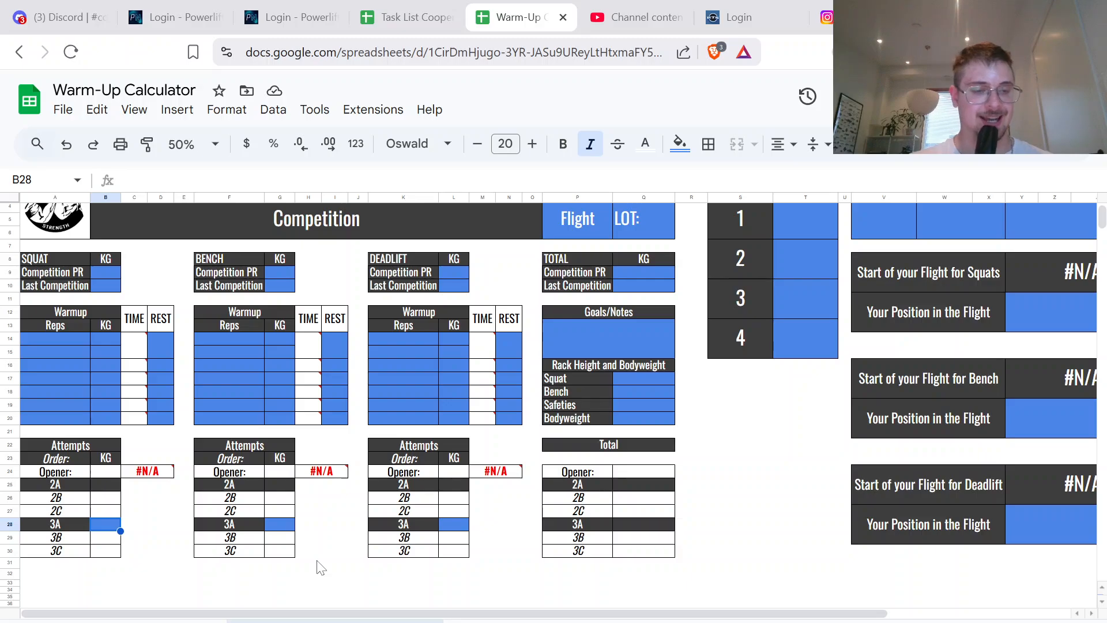
pyautogui.scroll(1, 321, 568)
pyautogui.scroll(-1, 321, 568)
pyautogui.scroll(1, 150, 470)
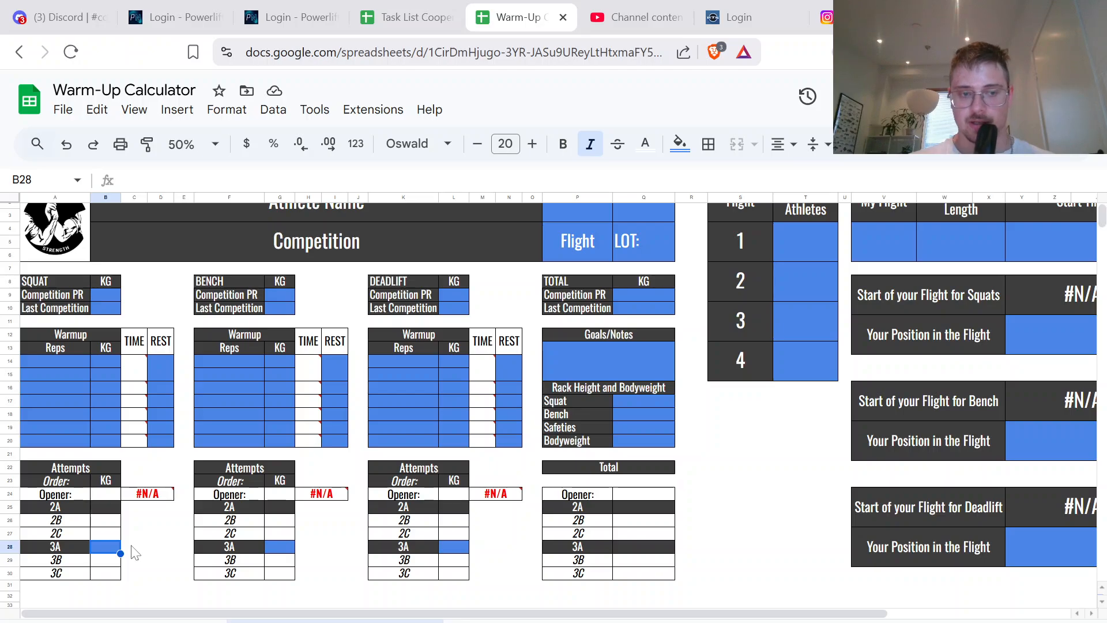
# Step: Enter 200 kg as the squat's 3A attempt
pyautogui.click(163, 553)
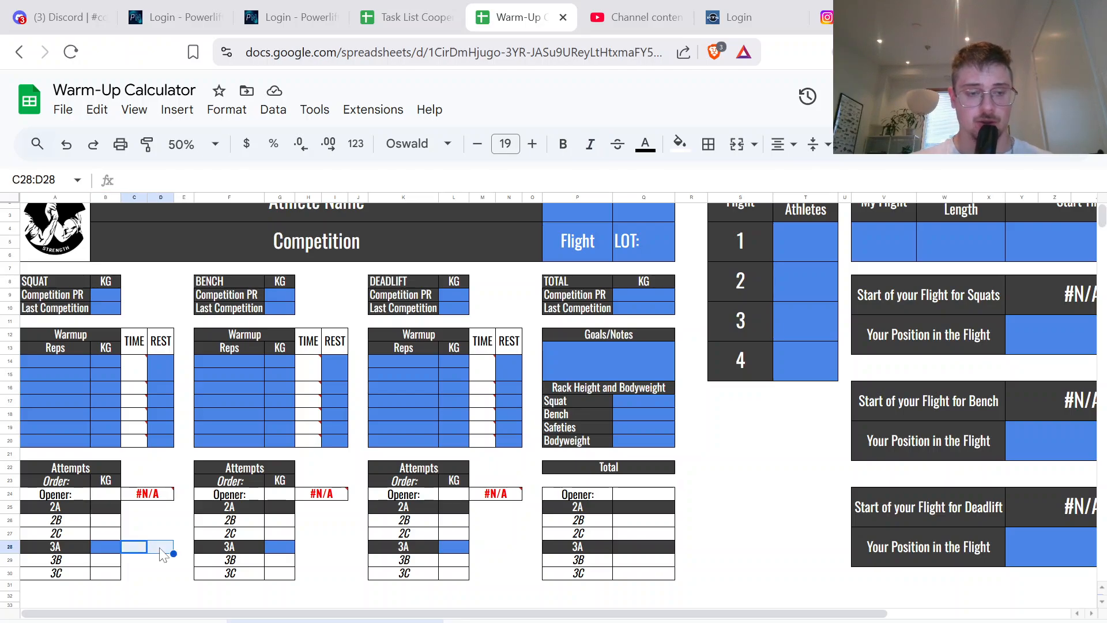
pyautogui.click(138, 548)
pyautogui.click(103, 545)
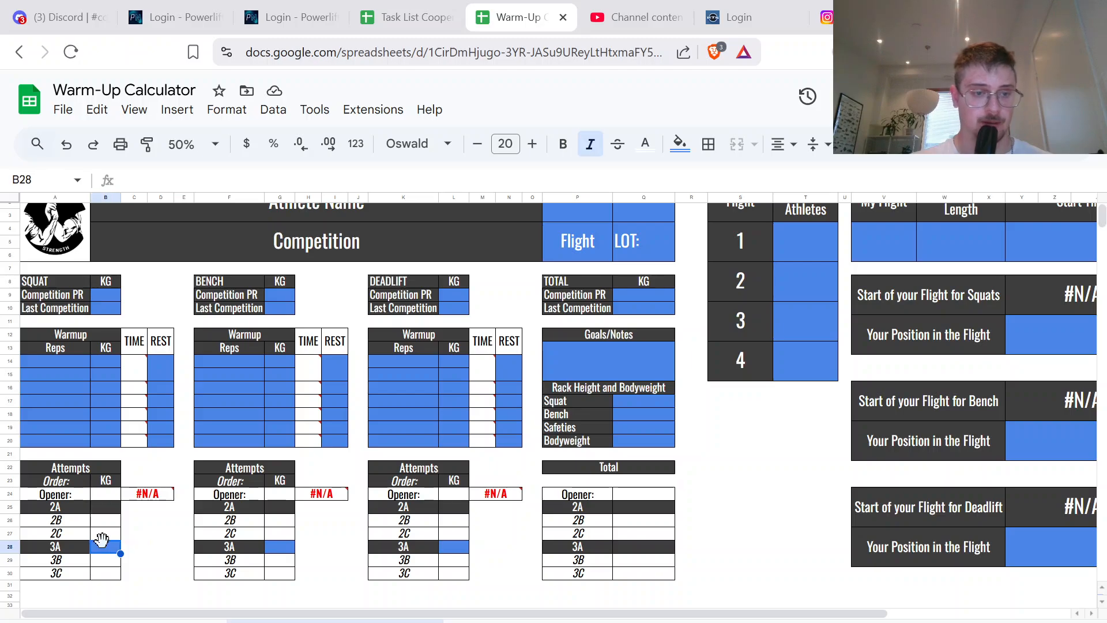
pyautogui.write('2')
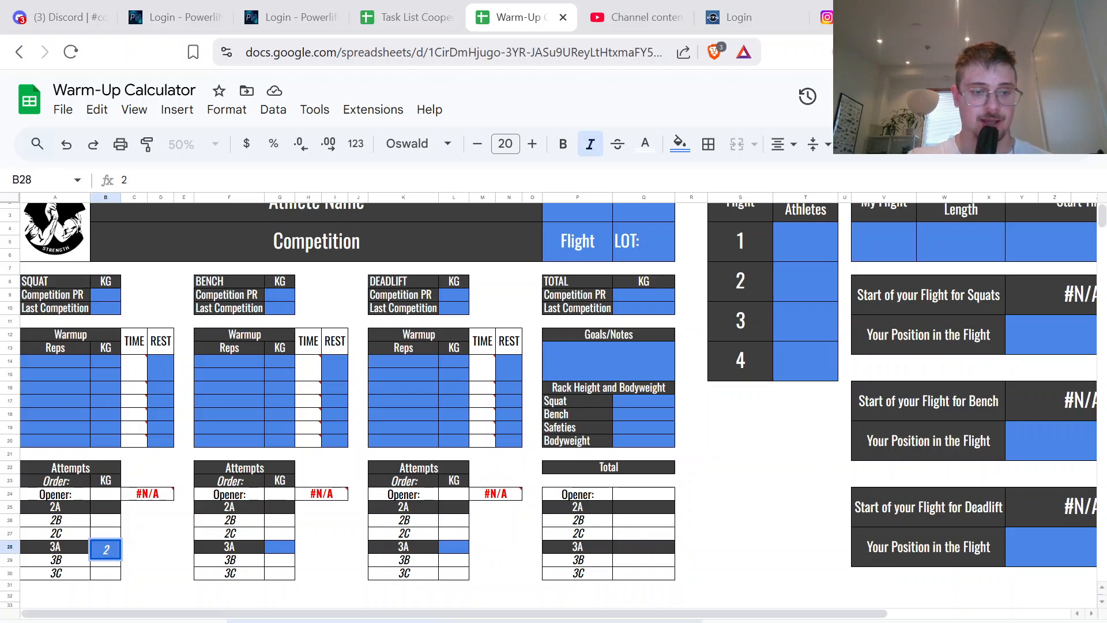
pyautogui.write('00')
pyautogui.press('Return')
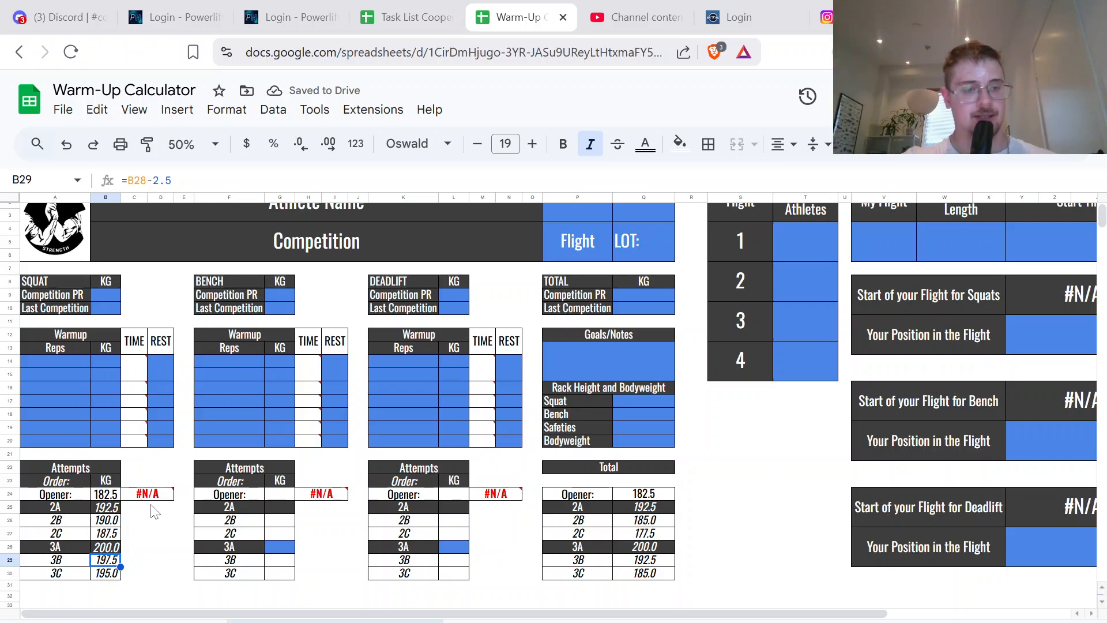
# Step: Check the squat 2A and opener formulas, and override the opener with 180 kg and 2A with 190 kg
pyautogui.click(113, 510)
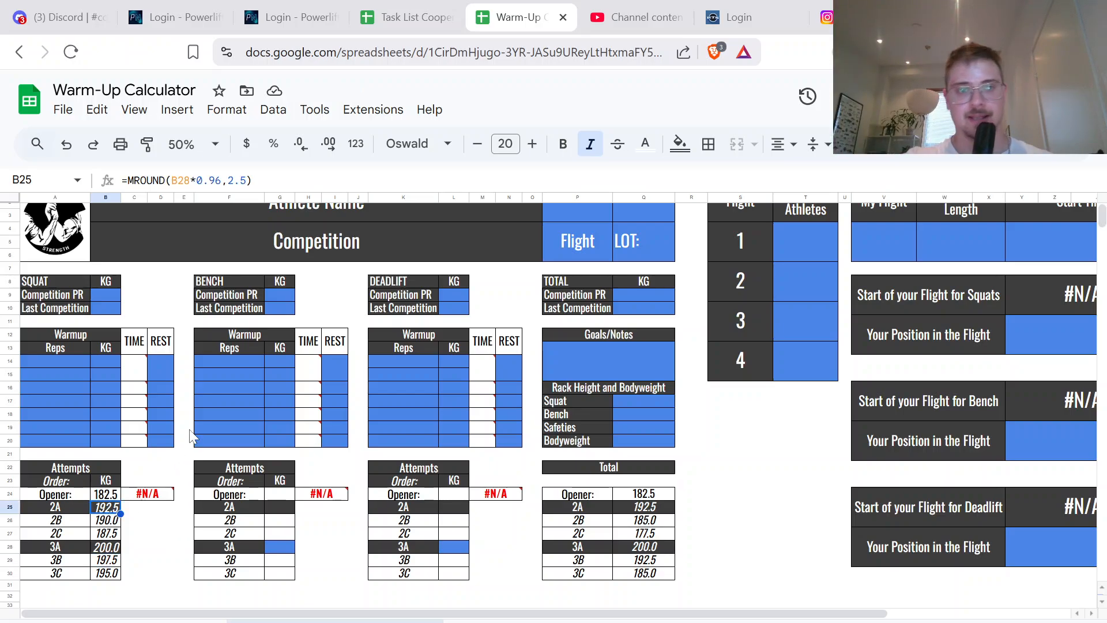
pyautogui.press('Up')
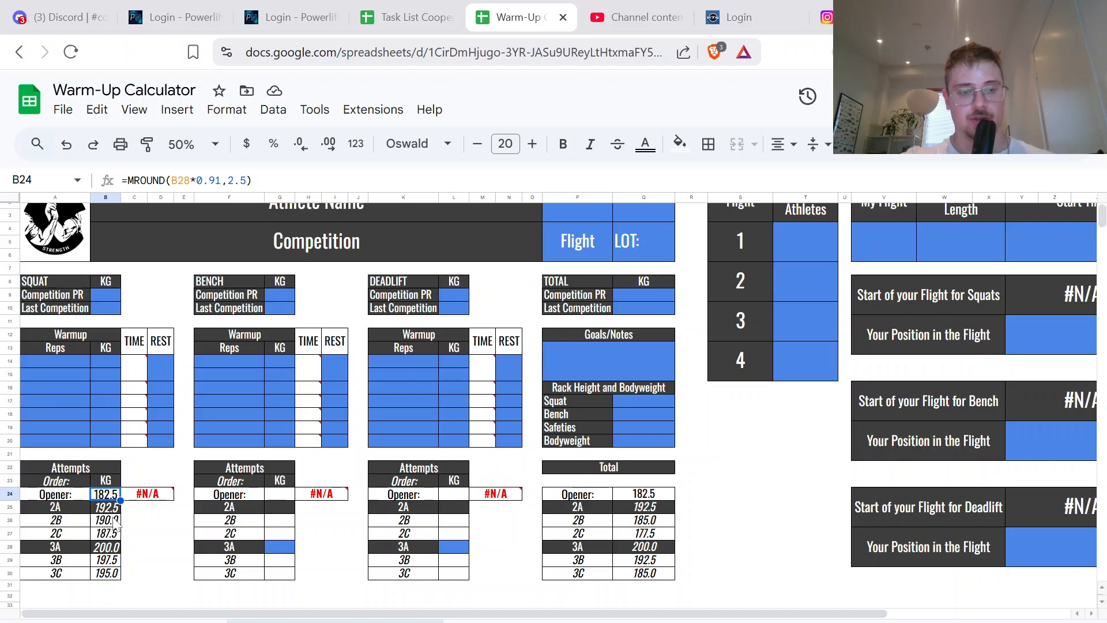
pyautogui.moveTo(127, 494)
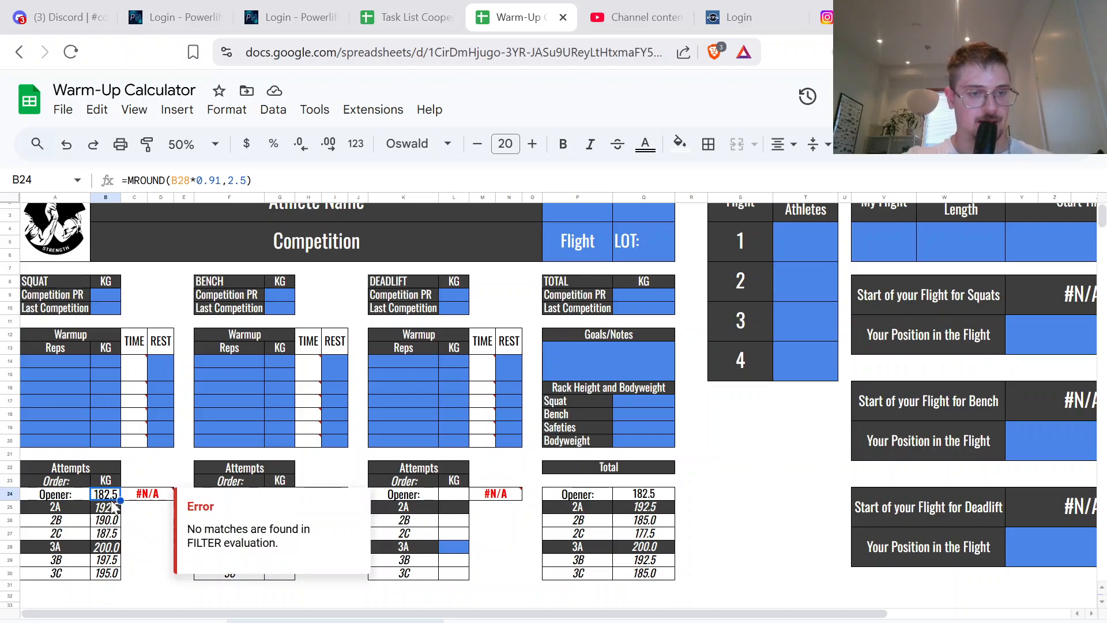
pyautogui.write('180')
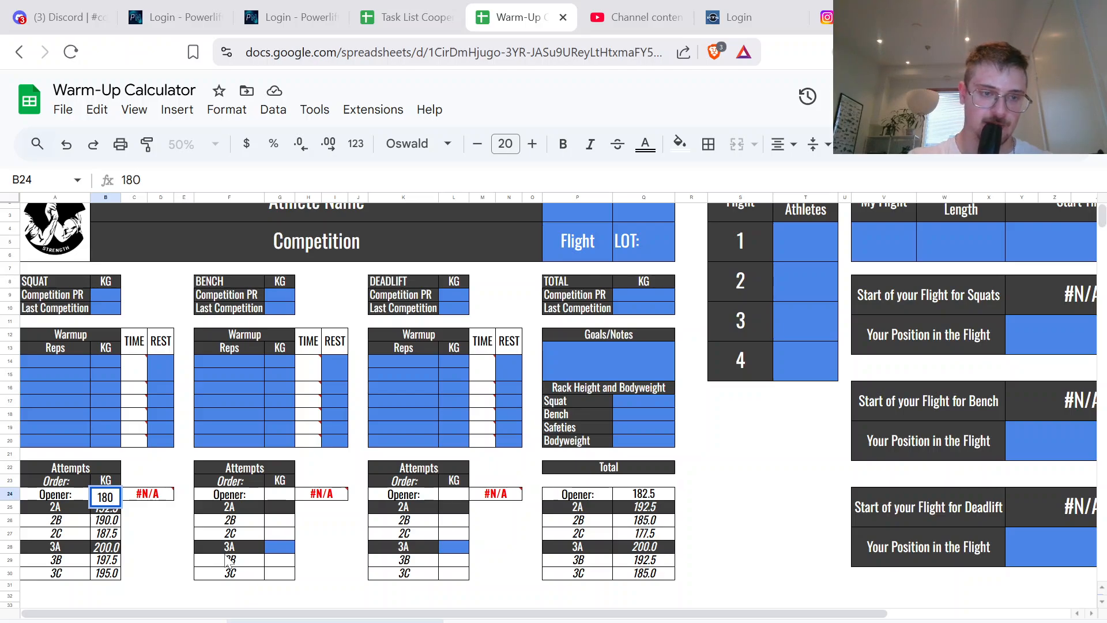
pyautogui.press('Return')
pyautogui.write('190')
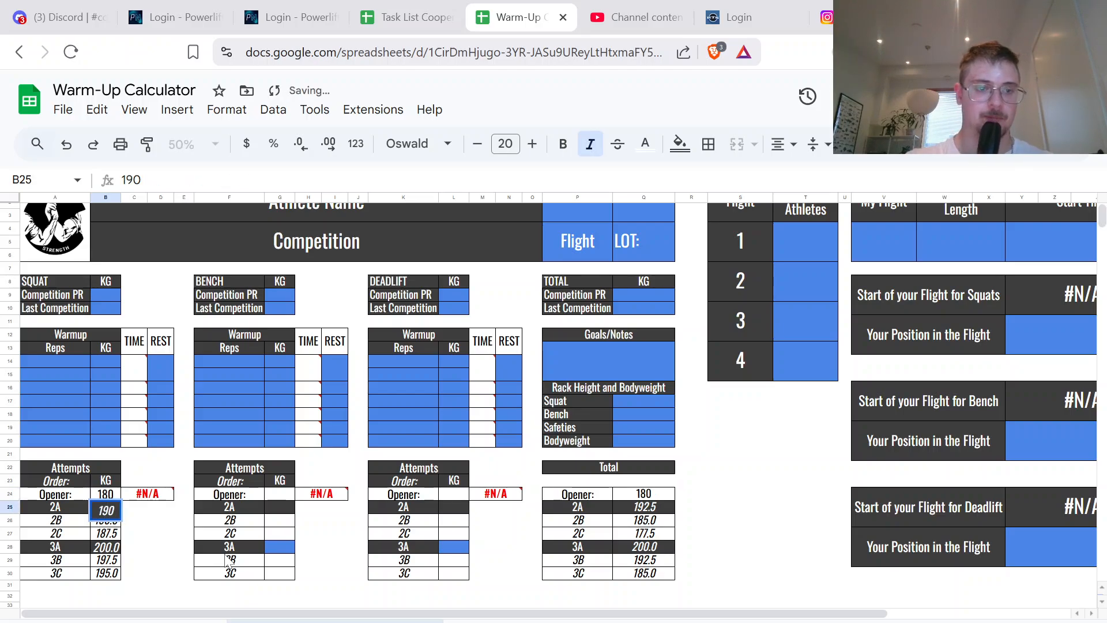
pyautogui.press('Return')
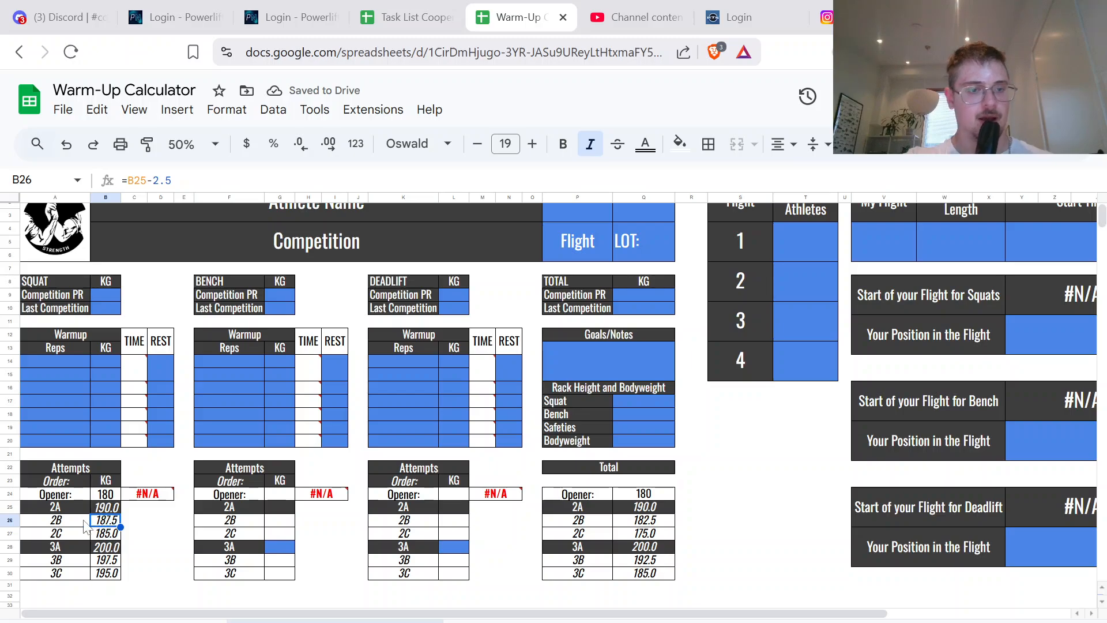
# Step: Undo the squat opener, 2A and 3A entries to clear the attempts table
pyautogui.click(66, 145)
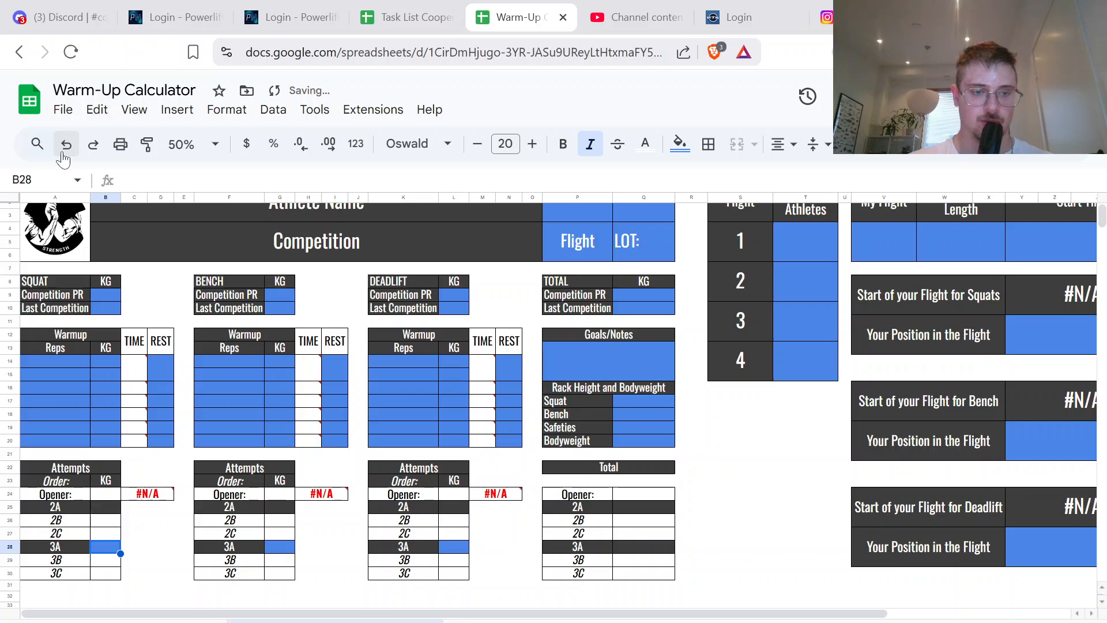
pyautogui.scroll(-1, 179, 349)
pyautogui.scroll(1, 180, 347)
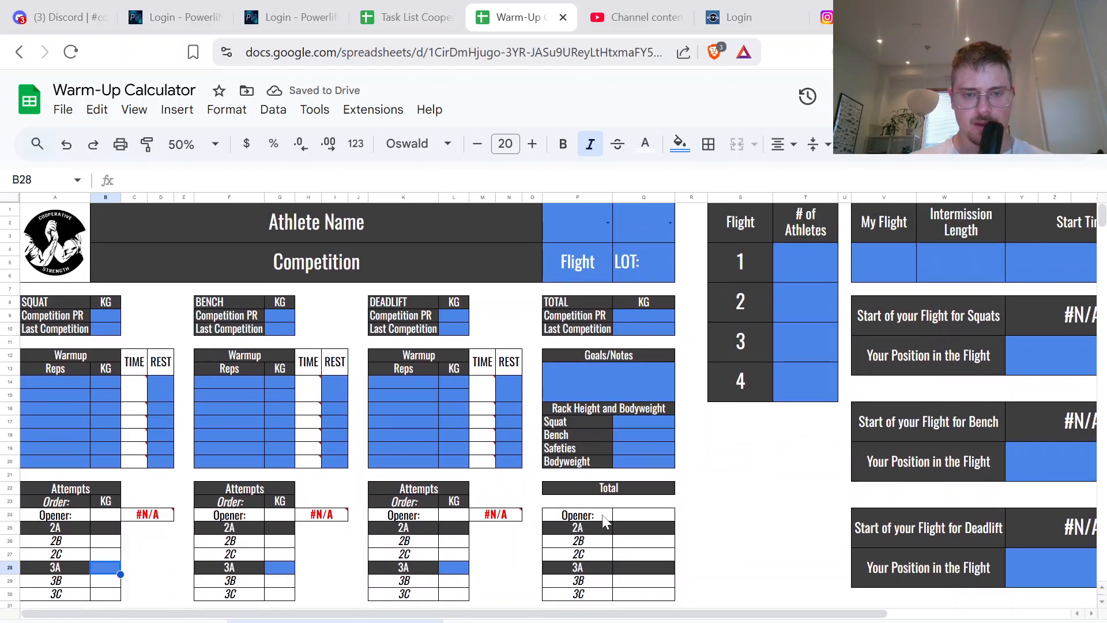
# Step: Enter 20, 70 and 120 kg as the first three squat warm-up weights
pyautogui.moveTo(59, 383); pyautogui.dragTo(134, 449)
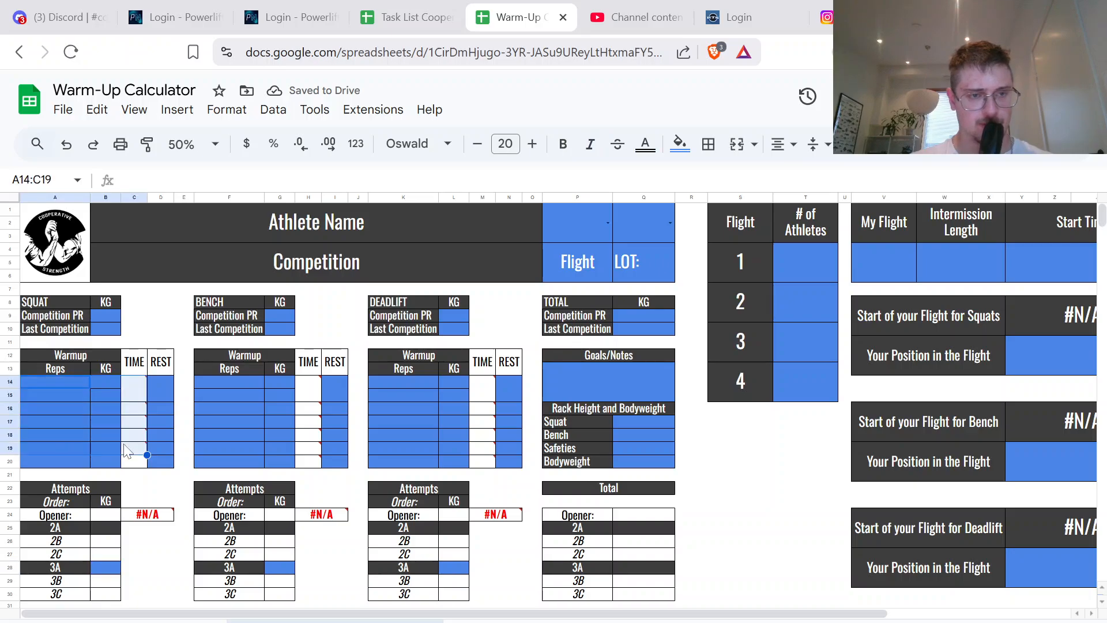
pyautogui.click(76, 383)
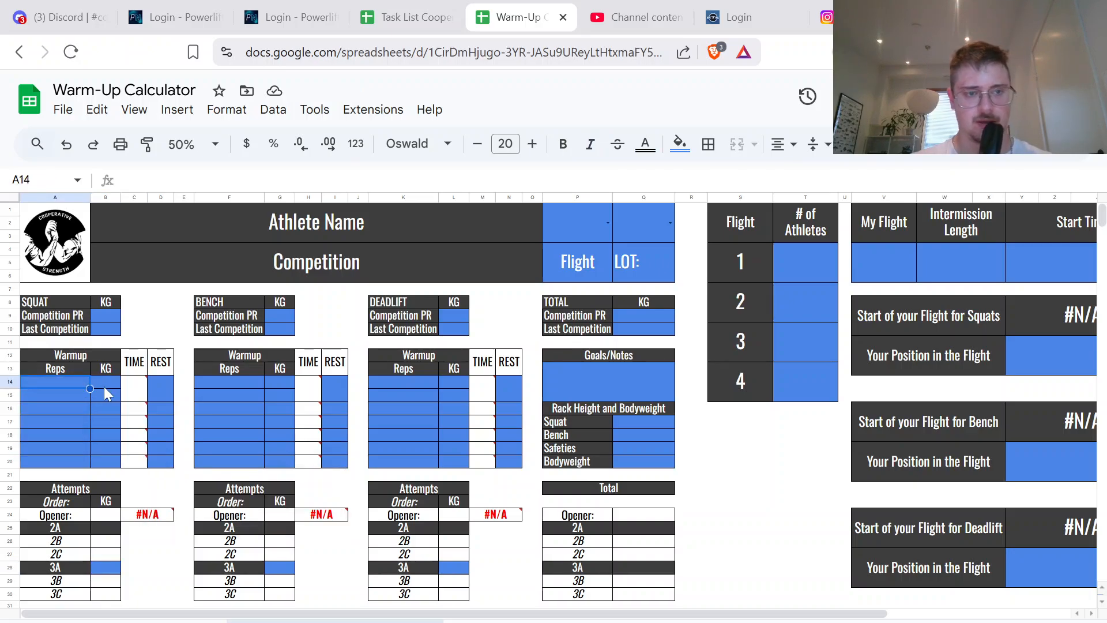
pyautogui.click(104, 386)
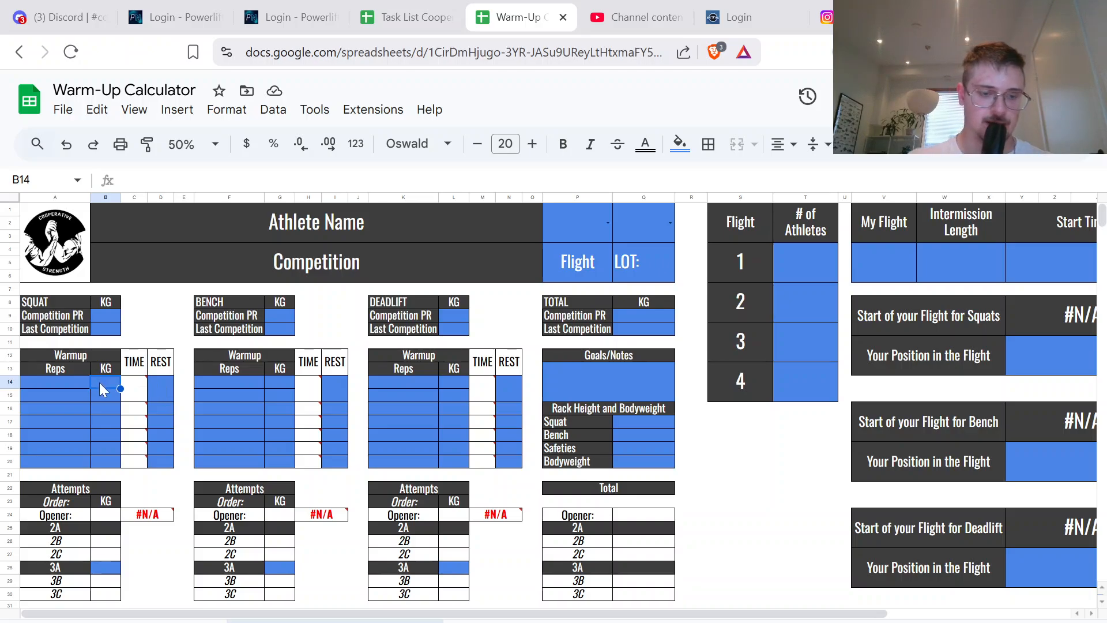
pyautogui.write('20')
pyautogui.press('Return')
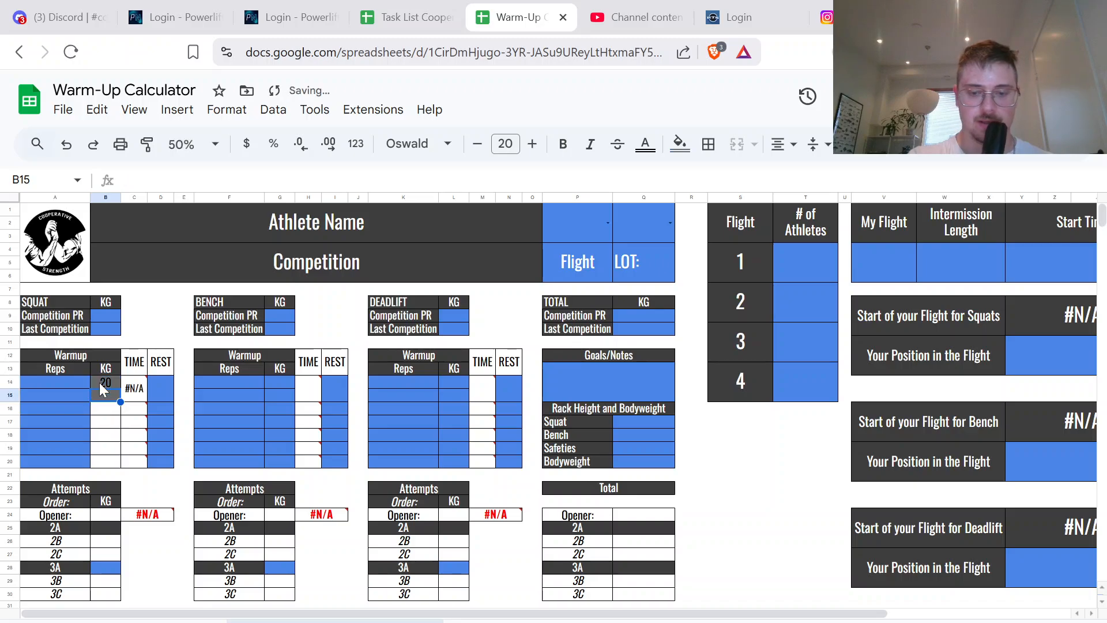
pyautogui.write('11')
pyautogui.press('Return')
pyautogui.write('120')
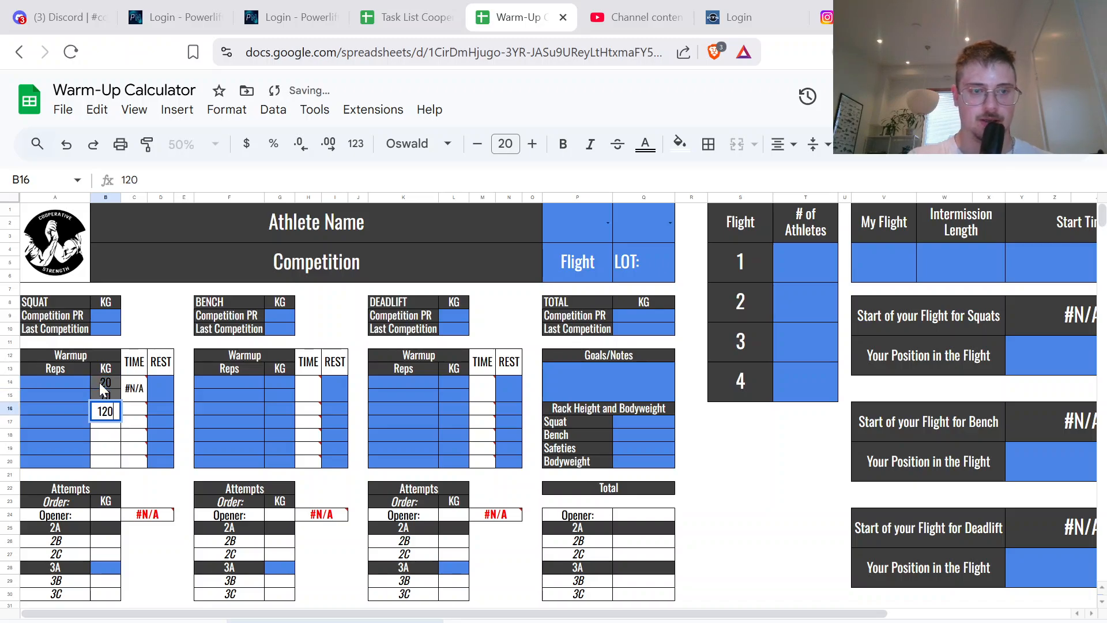
pyautogui.press('Return')
# Step: Enter 5, 5 and 3 as the reps for the first three squat warm-up sets
pyautogui.click(82, 382)
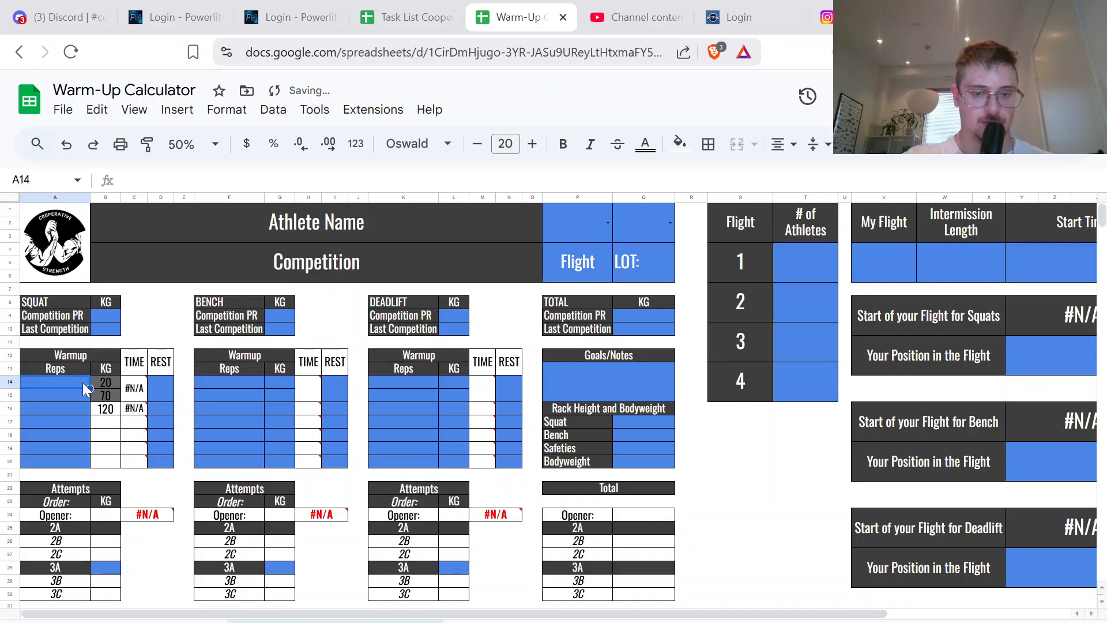
pyautogui.write('5')
pyautogui.press('Return')
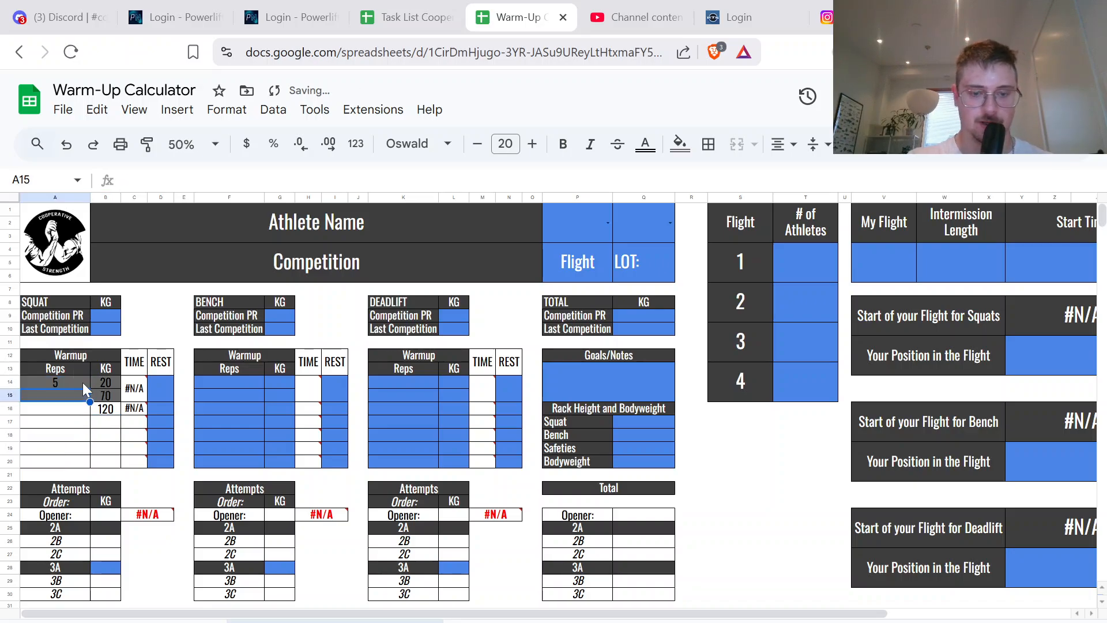
pyautogui.write('5')
pyautogui.press('Return')
pyautogui.write('3')
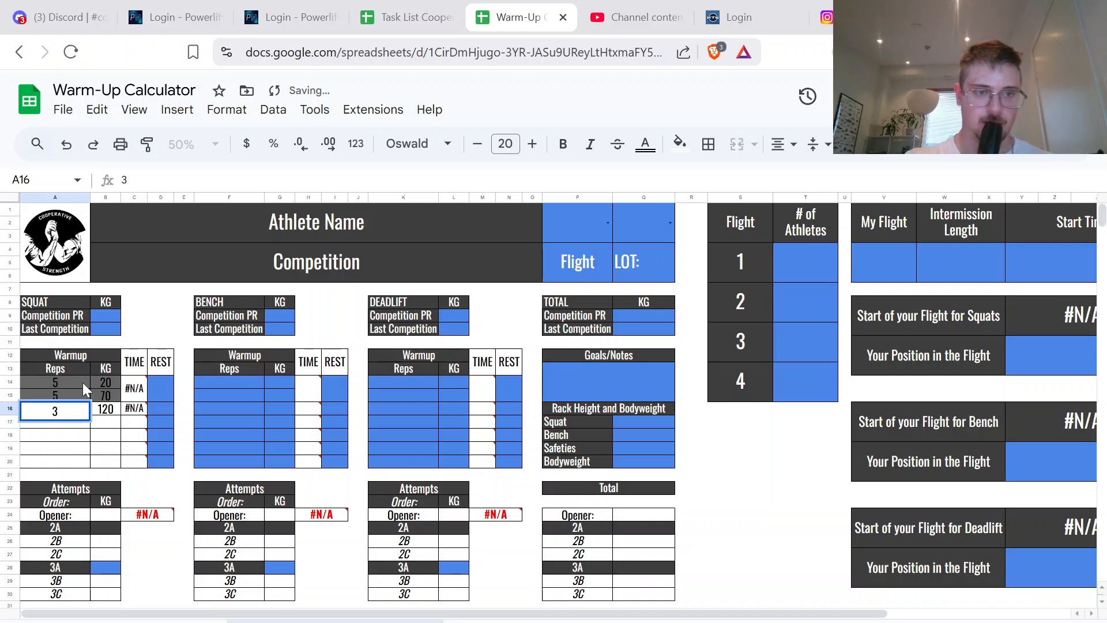
pyautogui.click(178, 383)
# Step: Enter a rest time of 5 for the first two squat warm-up sets and 5 for the 120 kg set
pyautogui.click(168, 392)
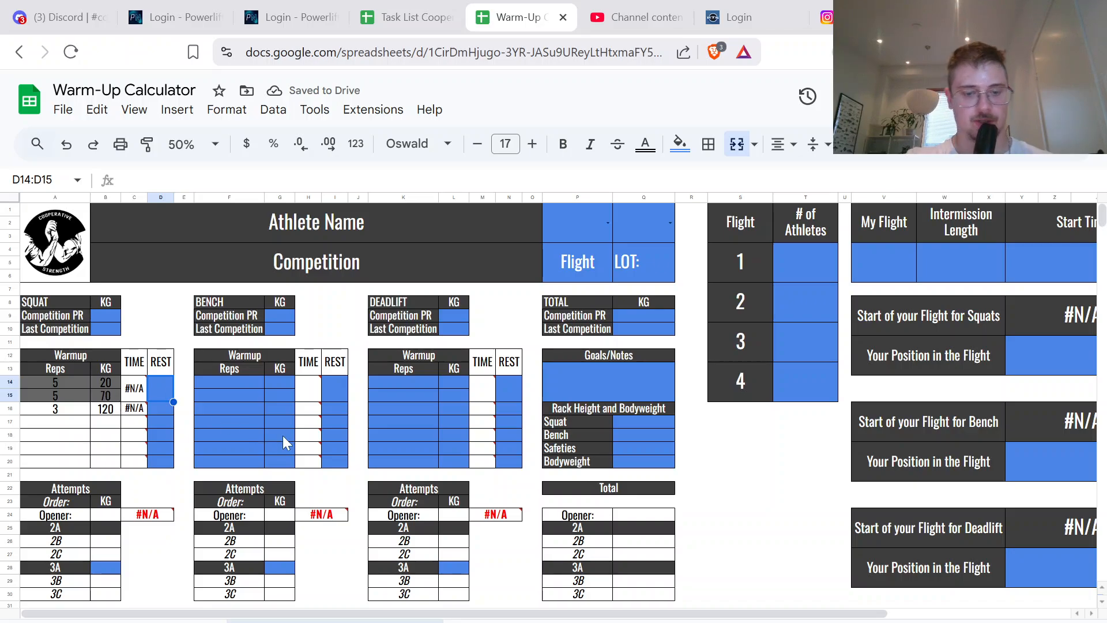
pyautogui.write('5')
pyautogui.press('Return')
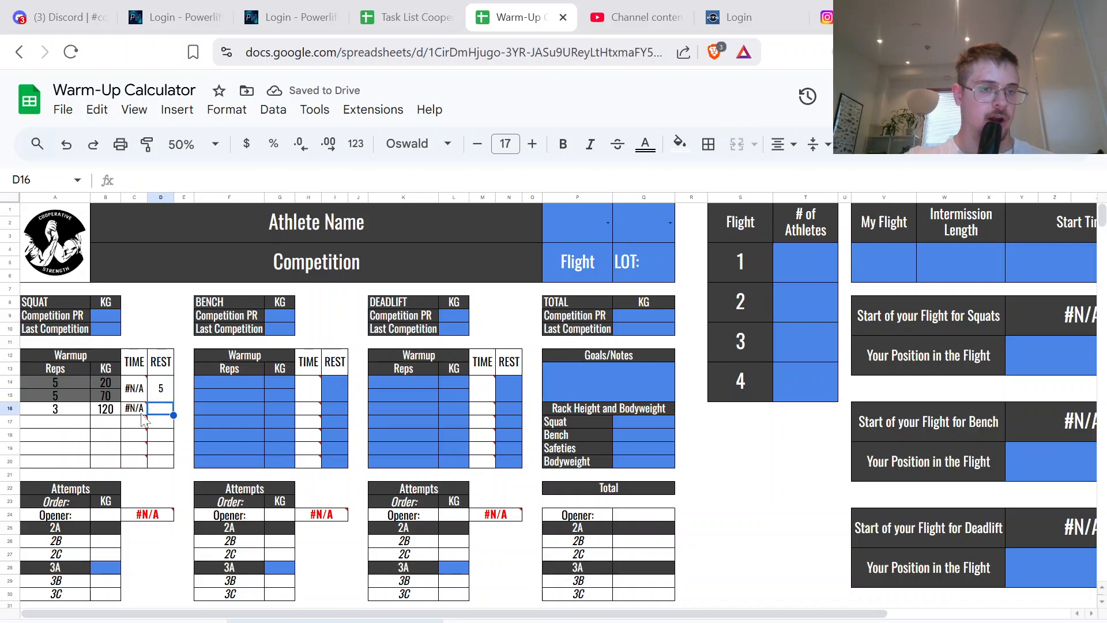
pyautogui.click(191, 386)
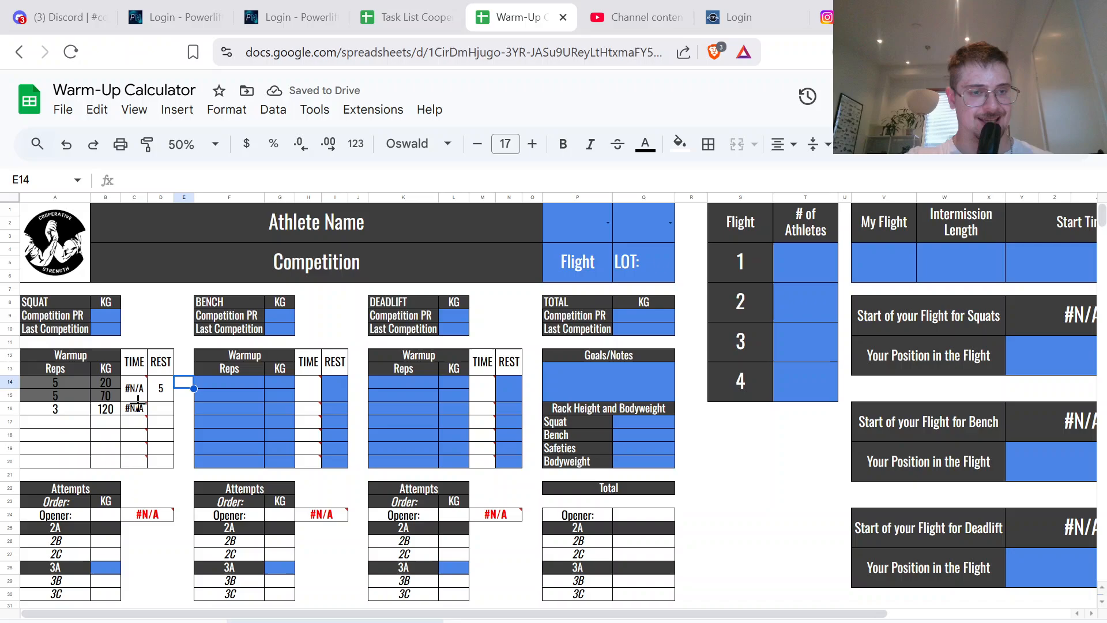
pyautogui.click(109, 410)
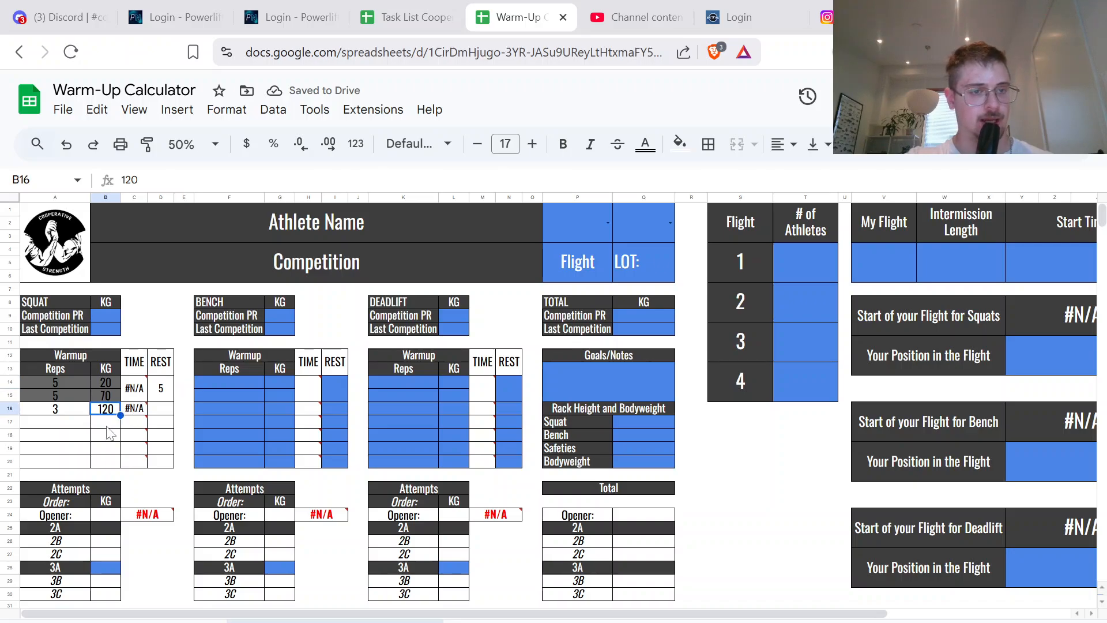
pyautogui.click(156, 415)
pyautogui.write('5')
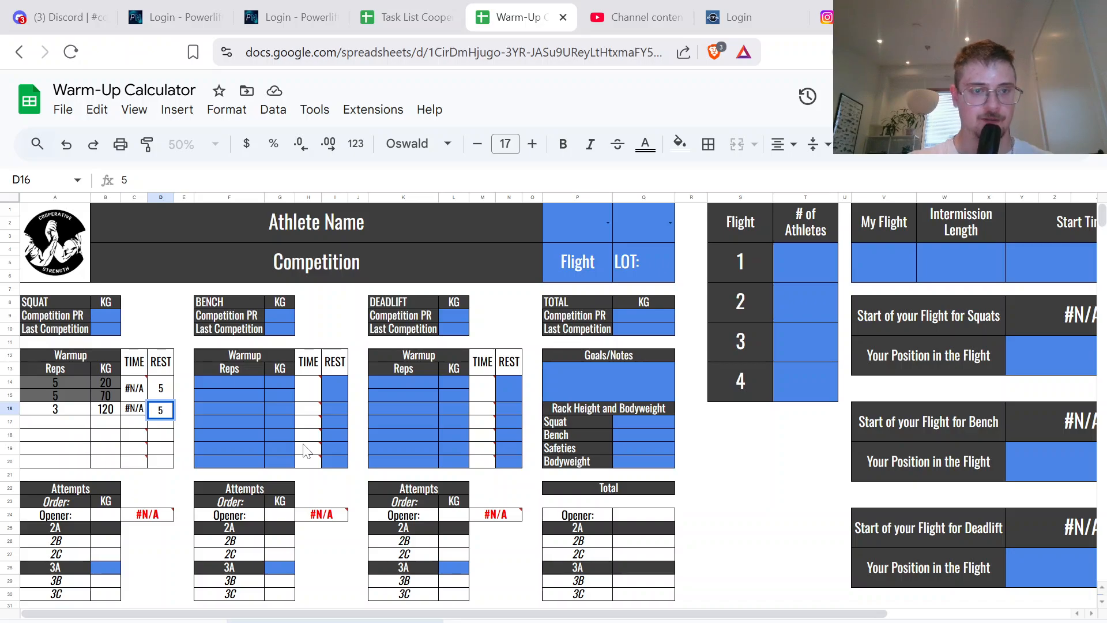
pyautogui.press('Return')
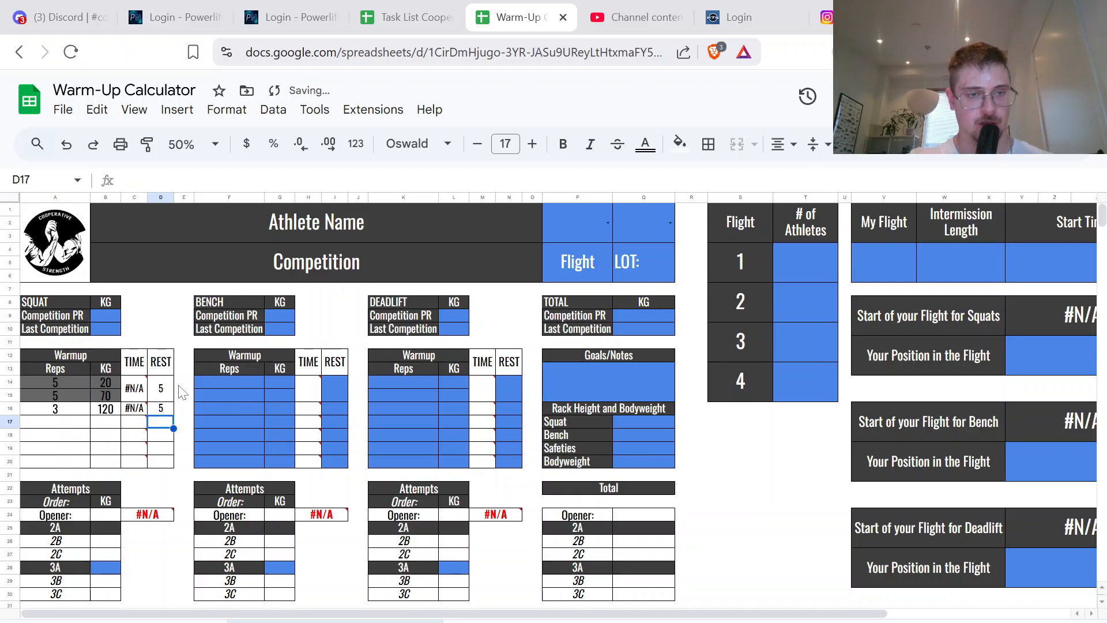
# Step: Undo the squat warm-up rest times, reps and weights until the warm-up table is empty
pyautogui.click(66, 144)
pyautogui.click(66, 144)
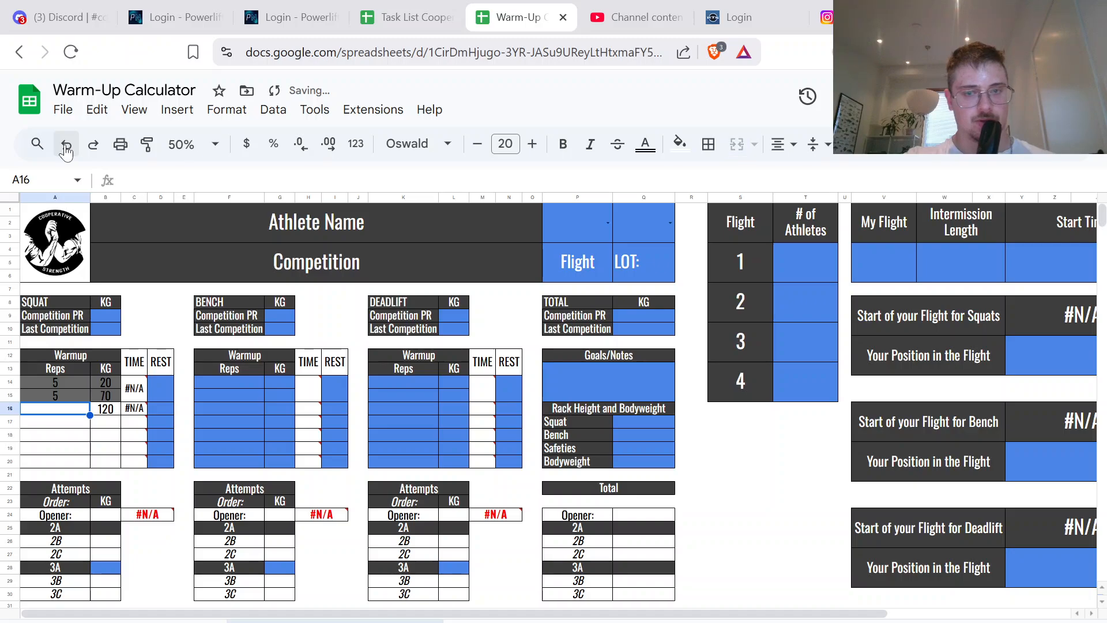
pyautogui.click(67, 144)
pyautogui.click(66, 144)
pyautogui.click(66, 144)
pyautogui.click(67, 144)
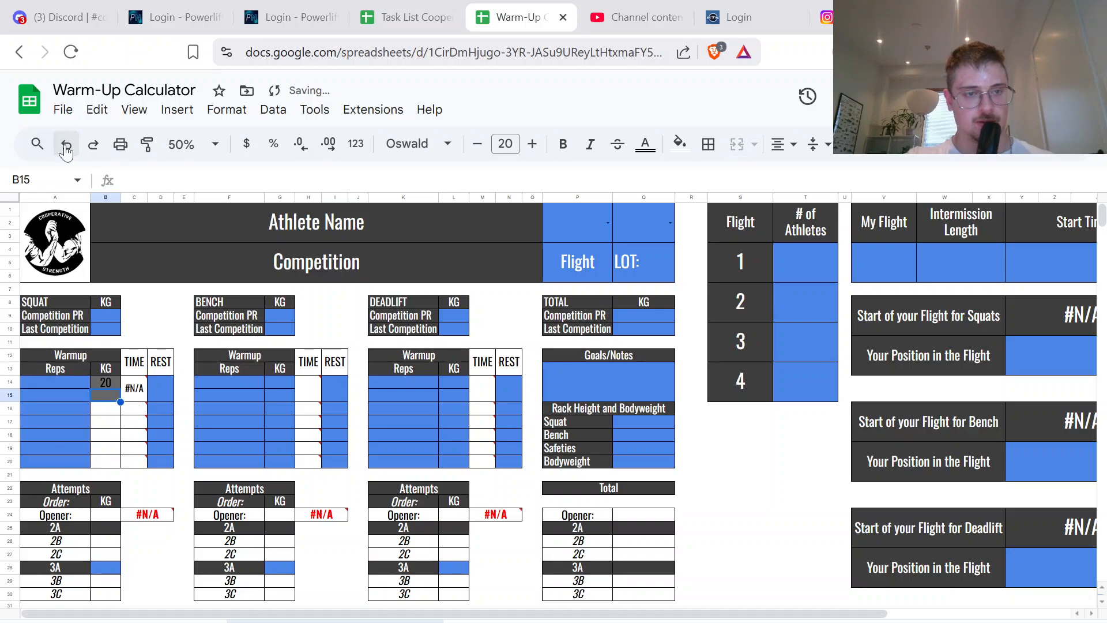
pyautogui.click(66, 144)
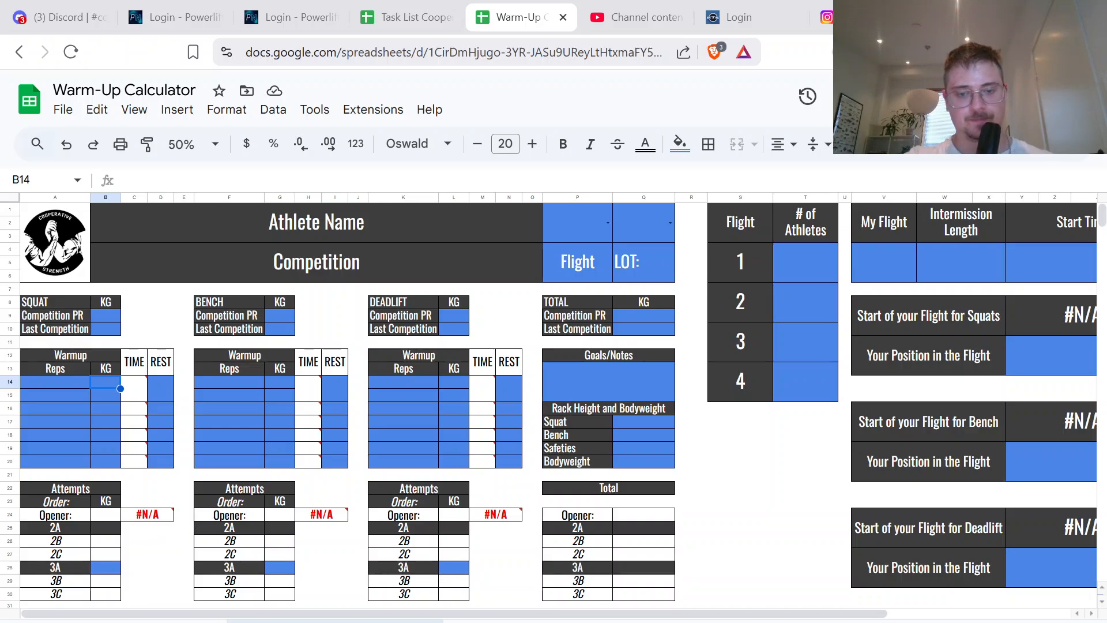
# Step: Switch to the sheet with the filled-in athlete example and check the formula of its 3A total
pyautogui.click(588, 622)
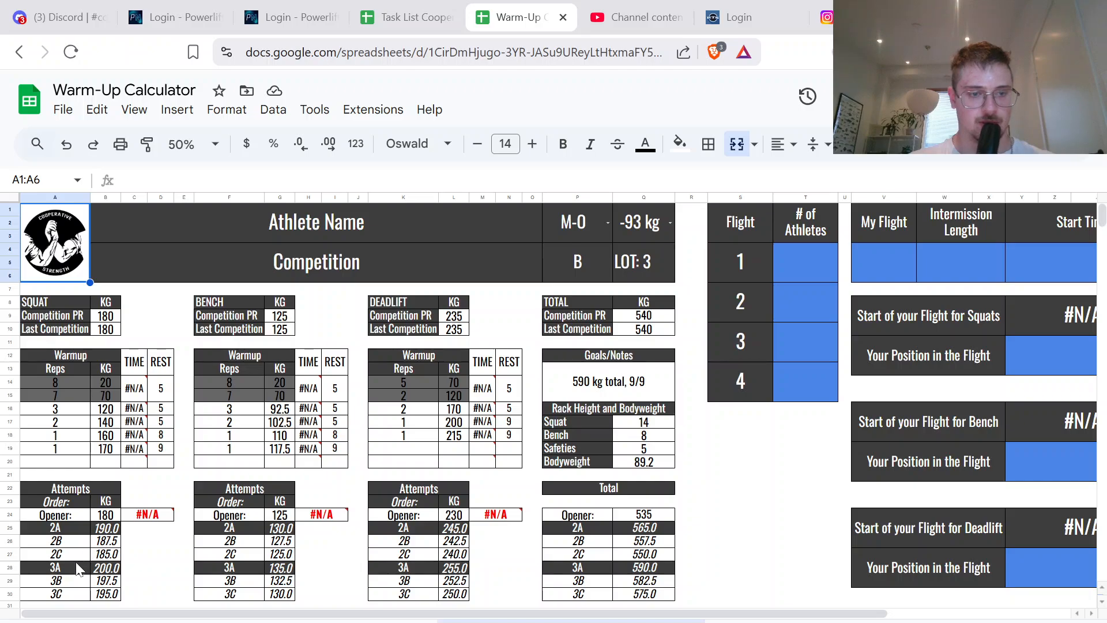
pyautogui.click(643, 570)
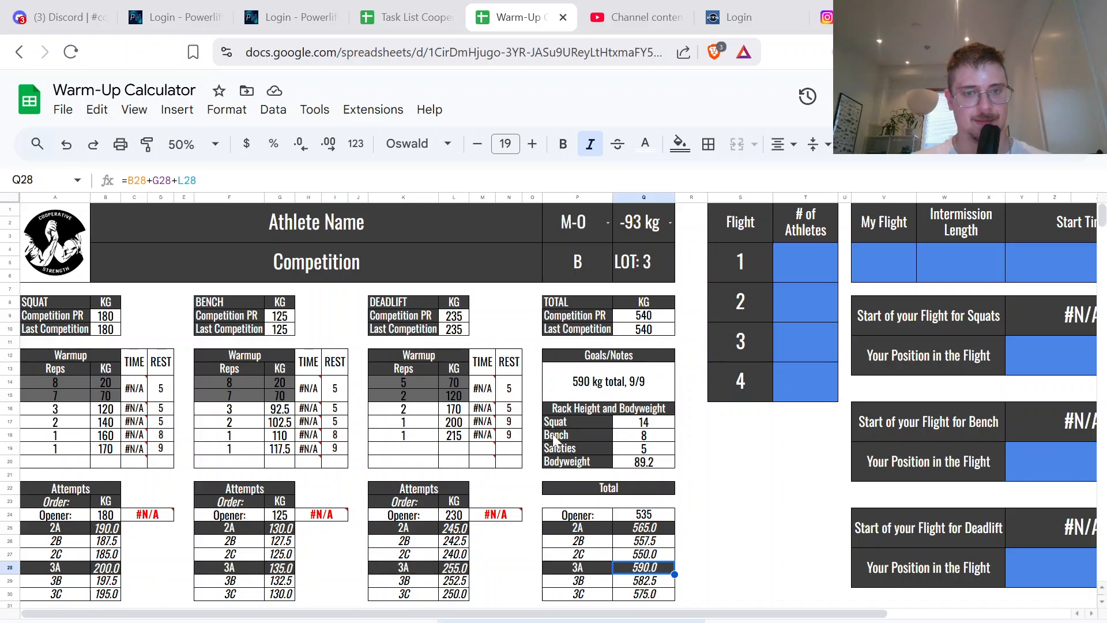
pyautogui.click(769, 528)
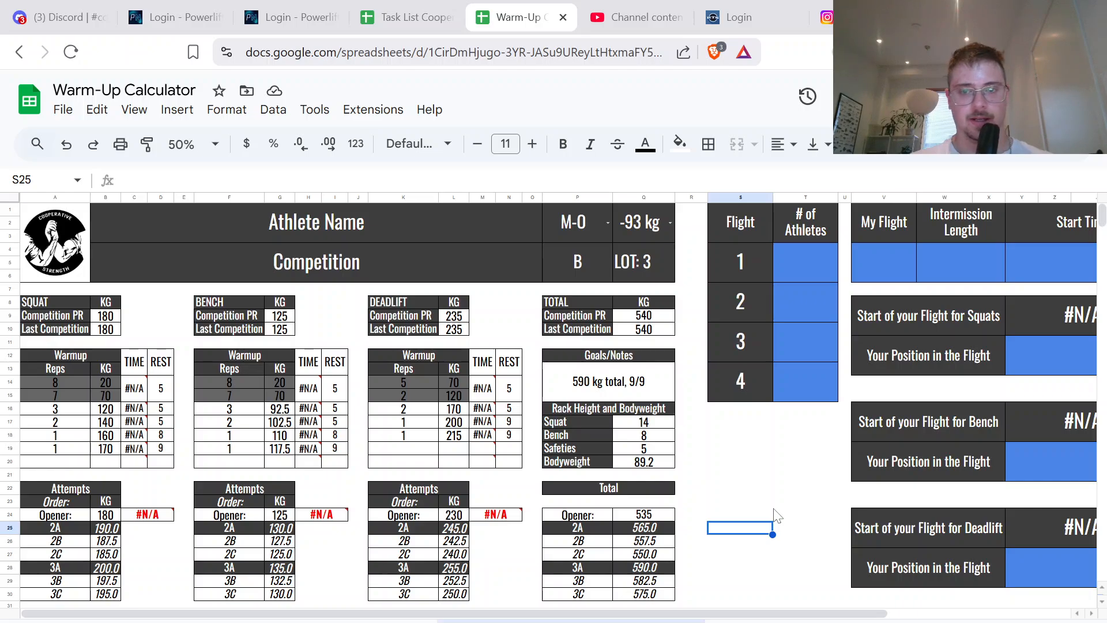
# Step: Examine the flight table, the intermission length and start time fields, and the position-in-flight field for squats
pyautogui.hscroll(3, 776, 515)
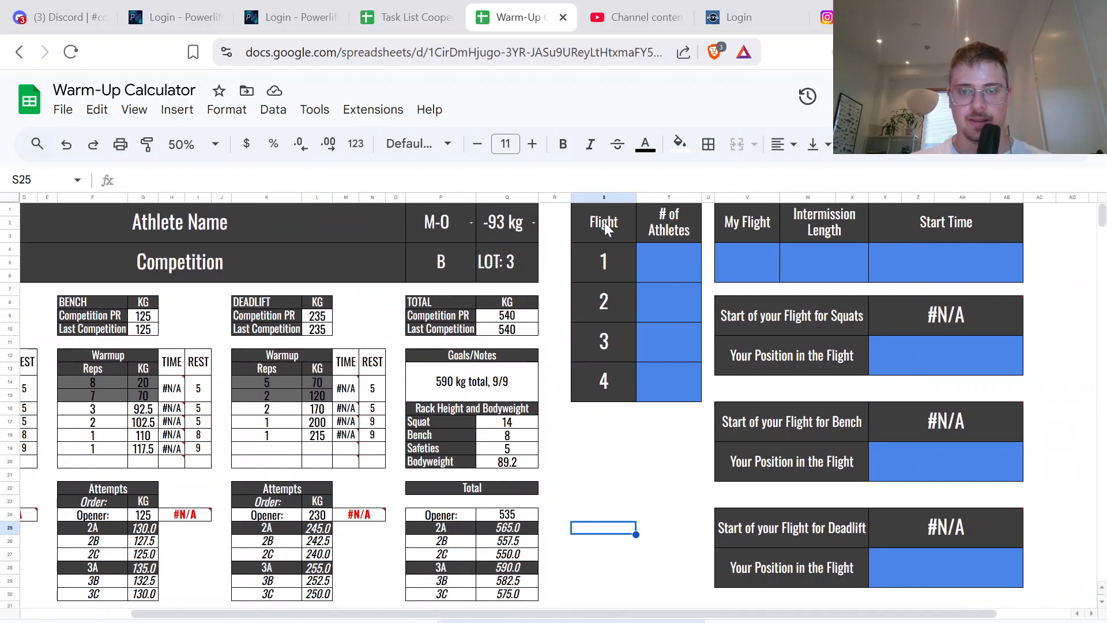
pyautogui.moveTo(605, 222); pyautogui.dragTo(653, 382)
pyautogui.click(653, 382)
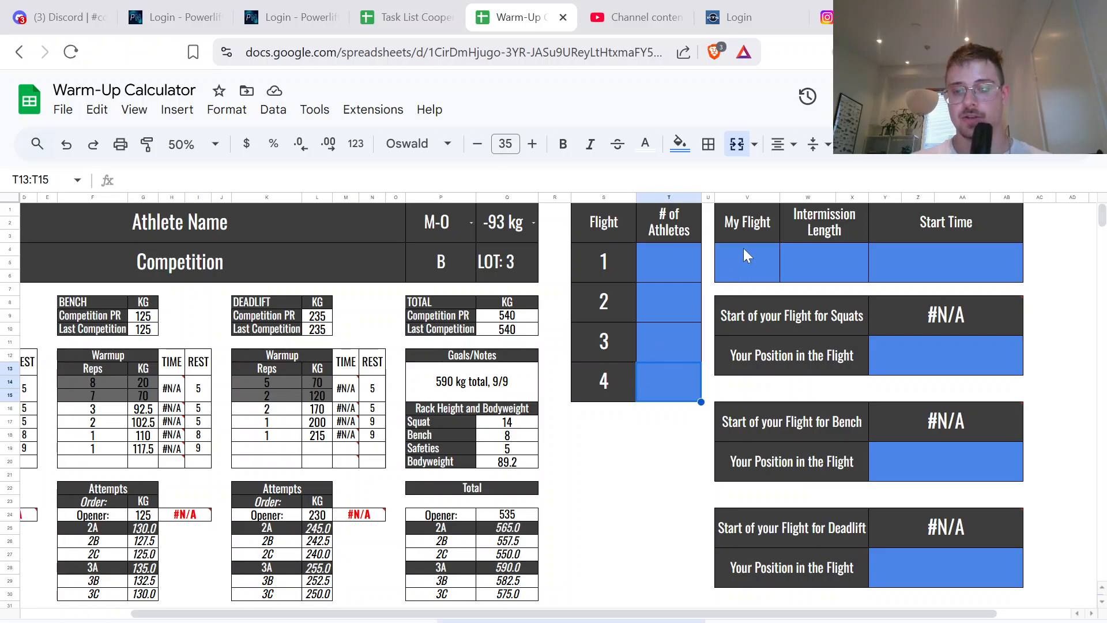
pyautogui.click(812, 262)
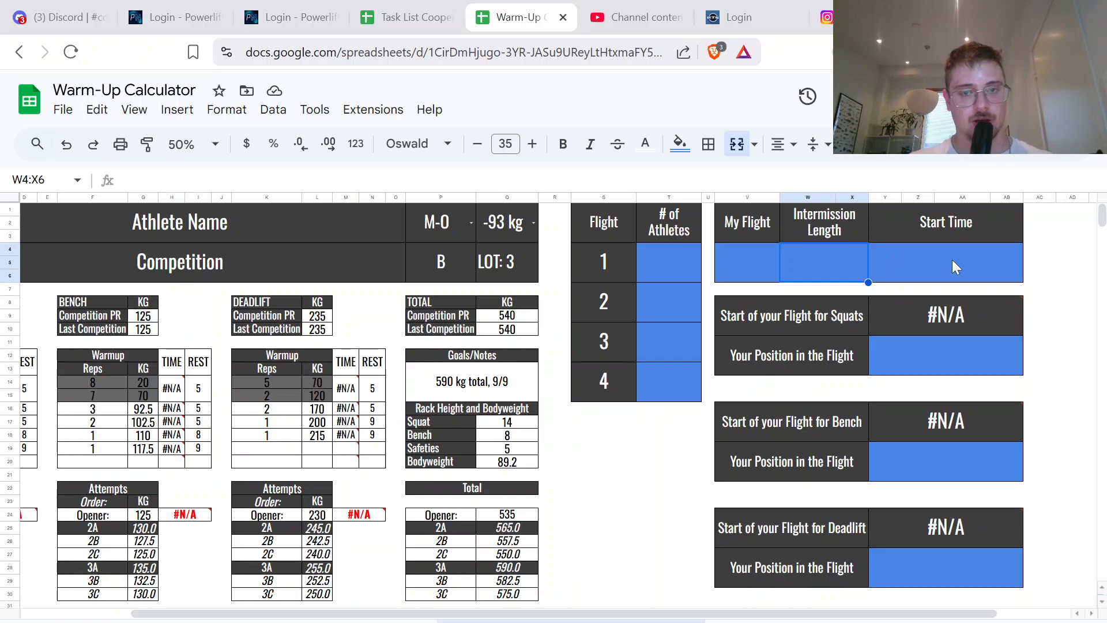
pyautogui.moveTo(590, 219); pyautogui.dragTo(657, 378)
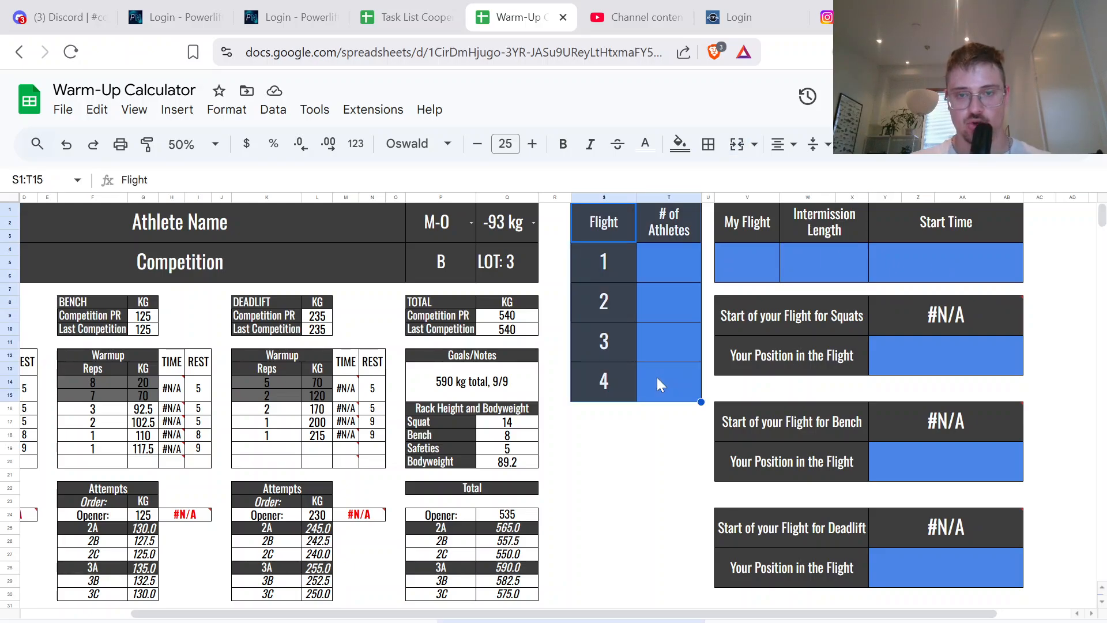
pyautogui.click(657, 377)
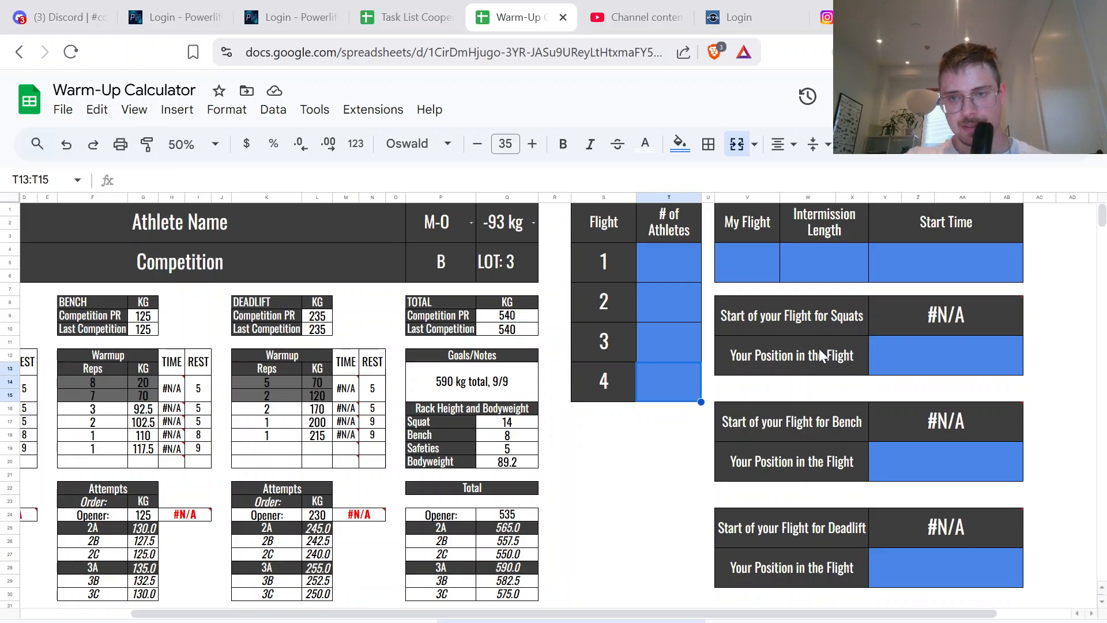
pyautogui.moveTo(792, 352); pyautogui.dragTo(965, 349)
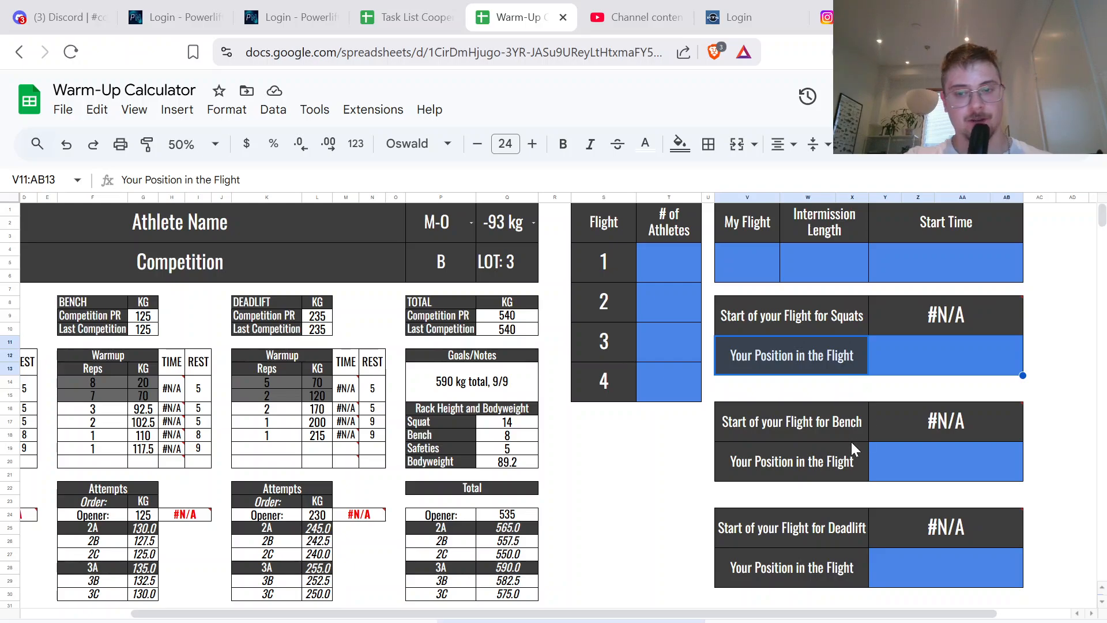
pyautogui.click(663, 264)
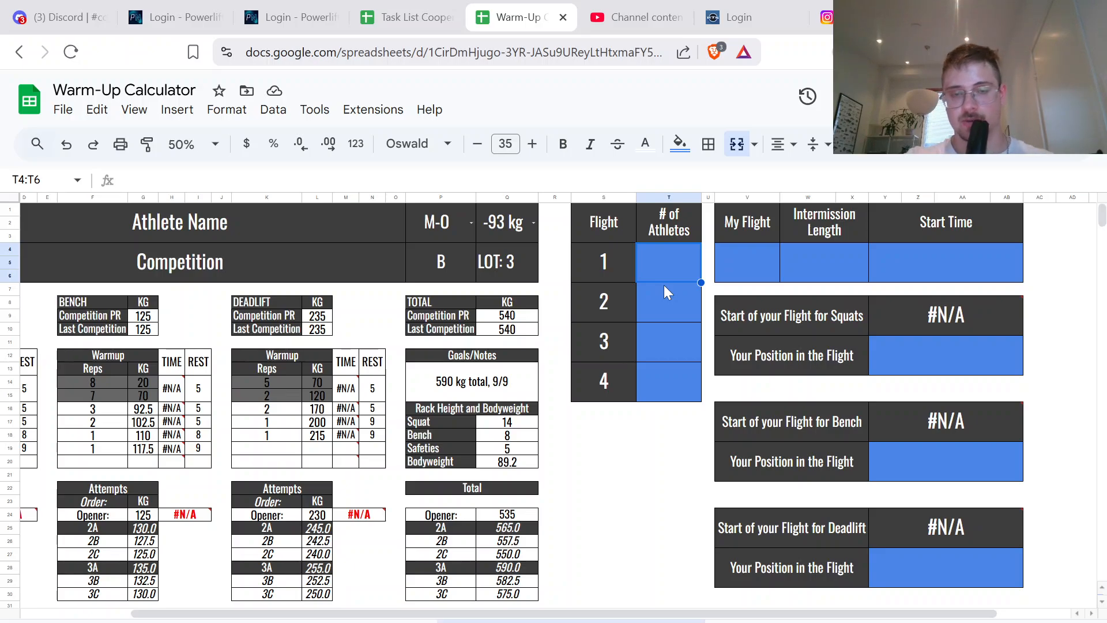
# Step: Check the athlete's flight letter, try 2 and 3 as the My Flight value, and clear the field
pyautogui.click(456, 264)
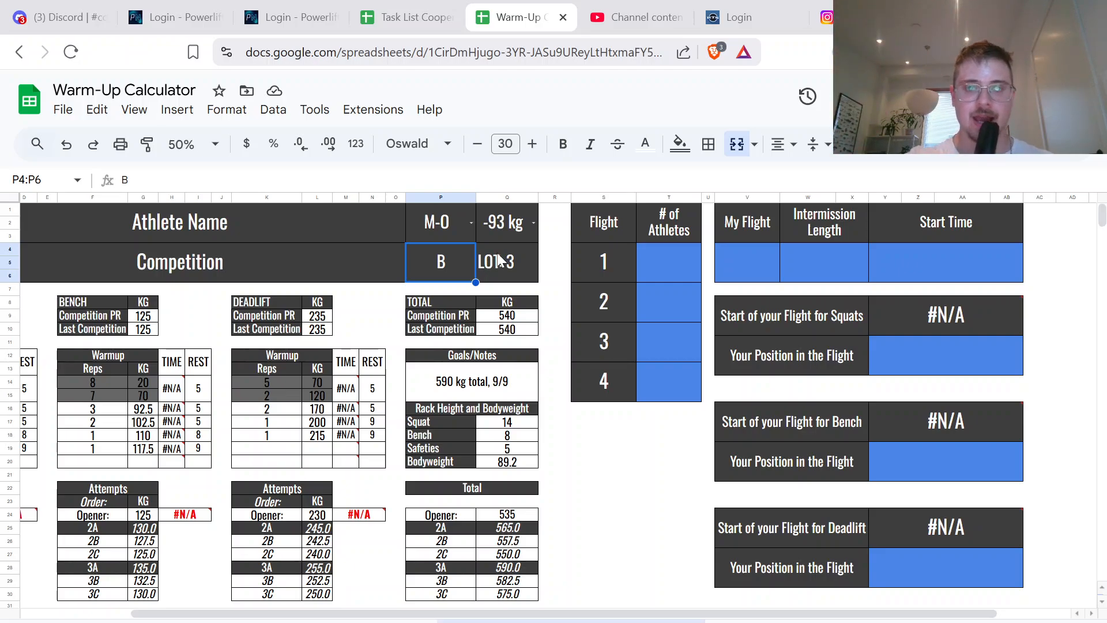
pyautogui.click(756, 265)
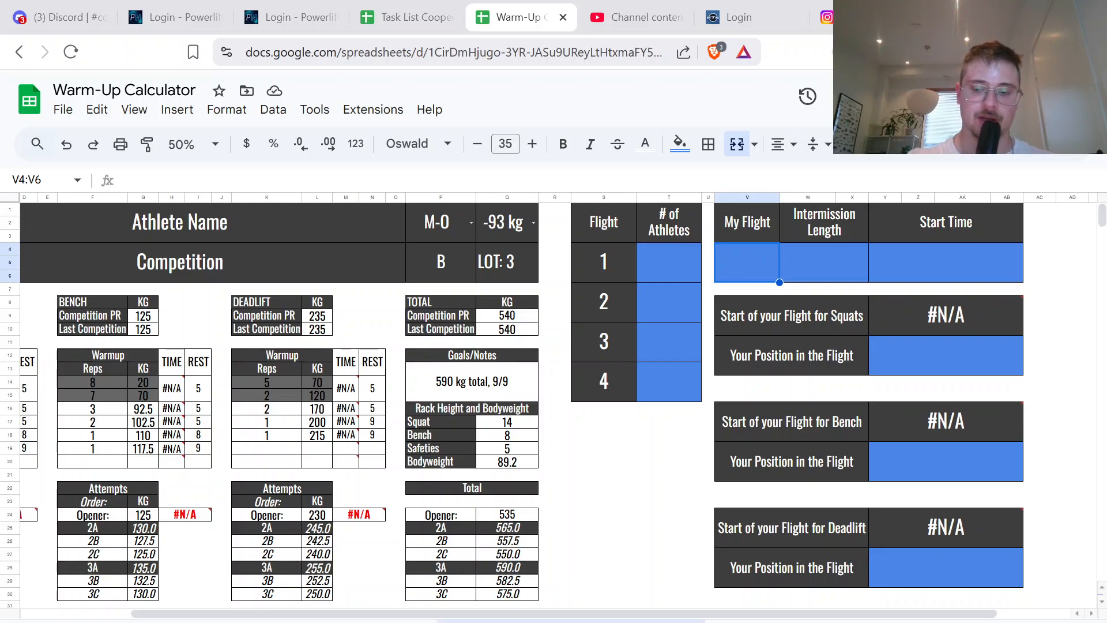
pyautogui.write('2')
pyautogui.press('Return')
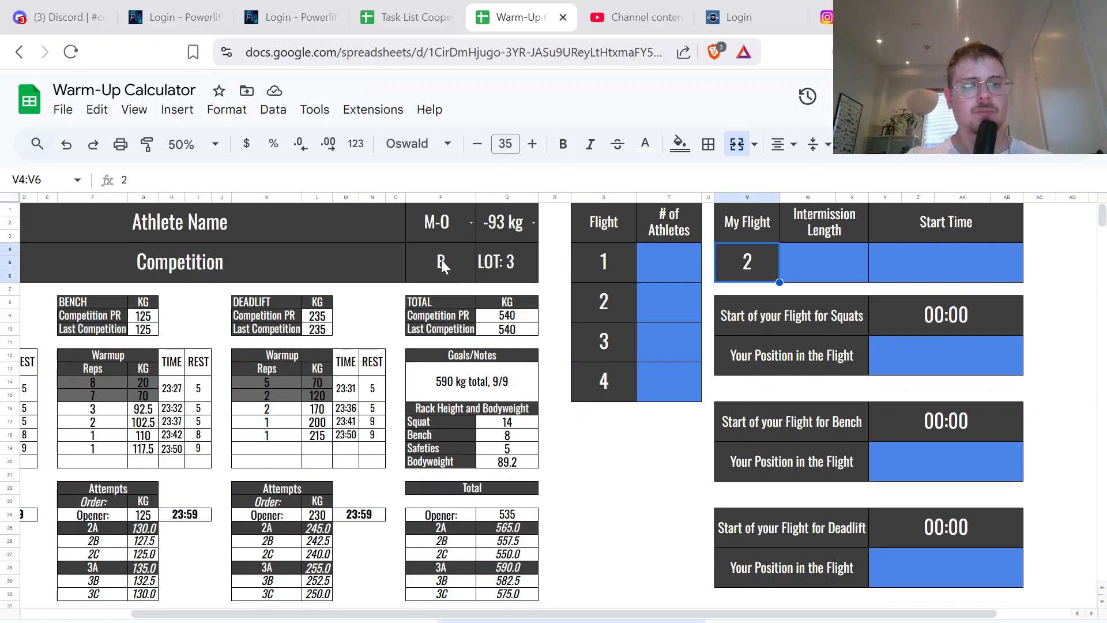
pyautogui.write('3')
pyautogui.press('Return')
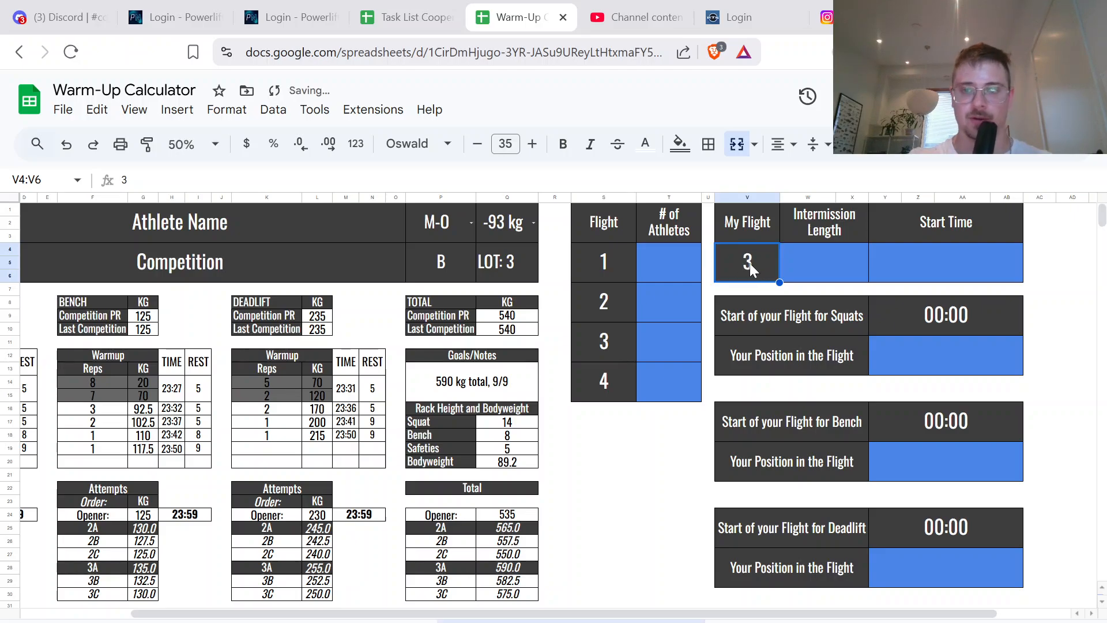
pyautogui.press('Delete')
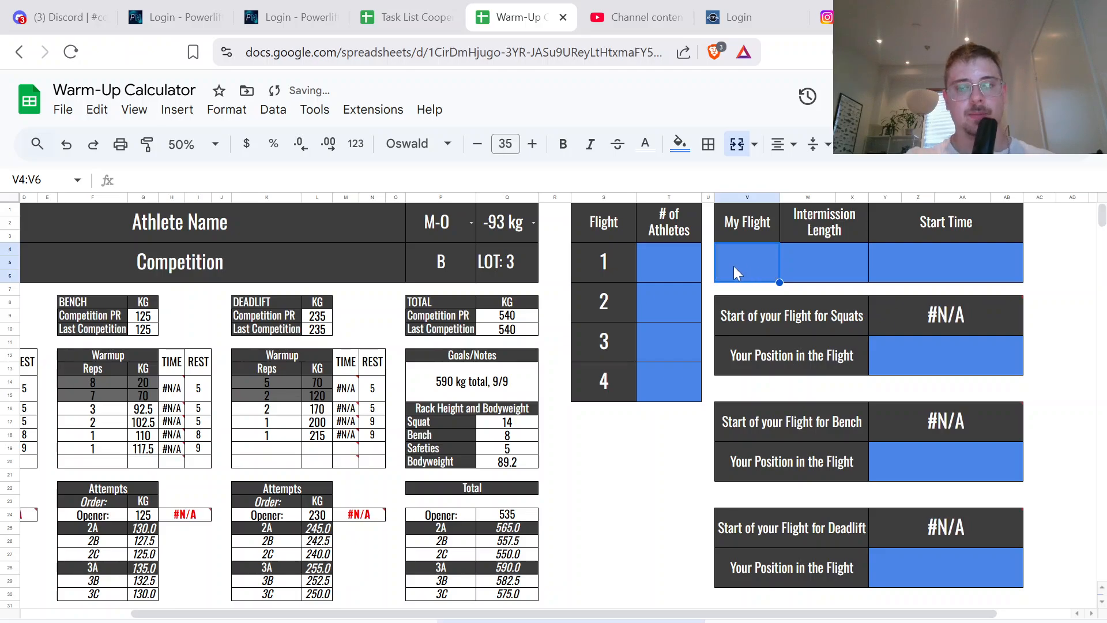
# Step: Enter 8, 9 and 12 as the number of athletes in flights 1, 2 and 3
pyautogui.click(692, 276)
pyautogui.keyDown('shift'); pyautogui.click(690, 380); pyautogui.keyUp('shift')
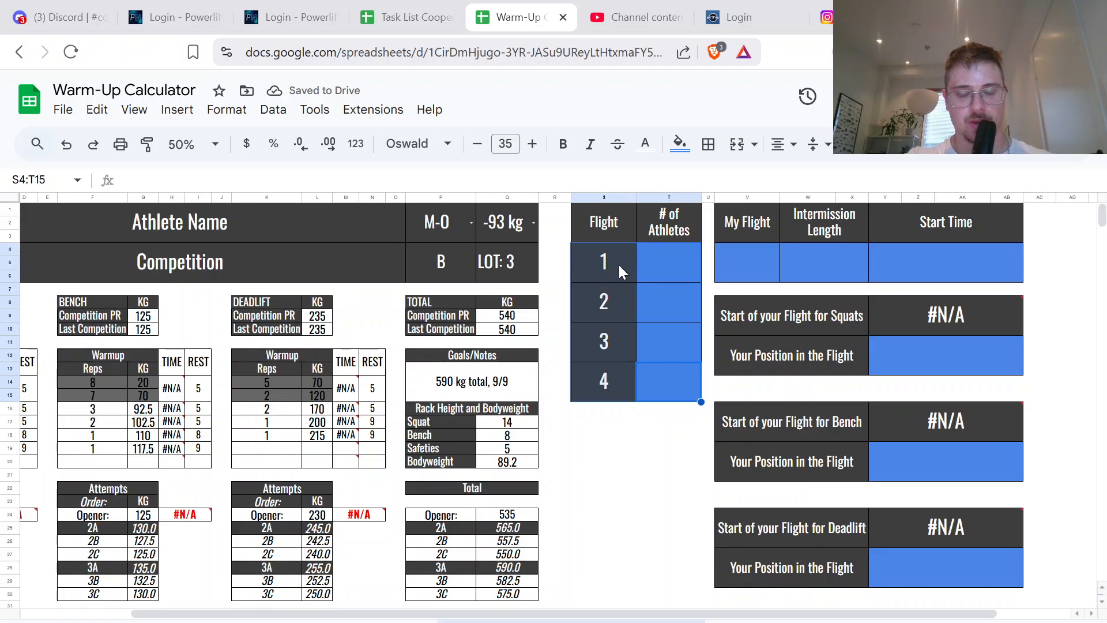
pyautogui.click(671, 258)
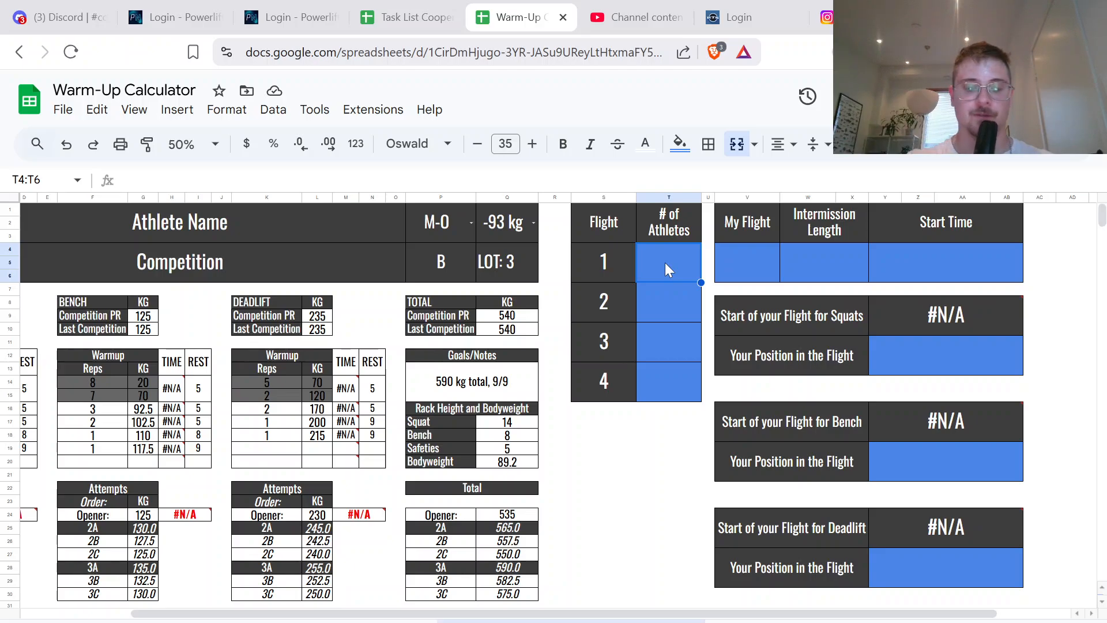
pyautogui.write('8')
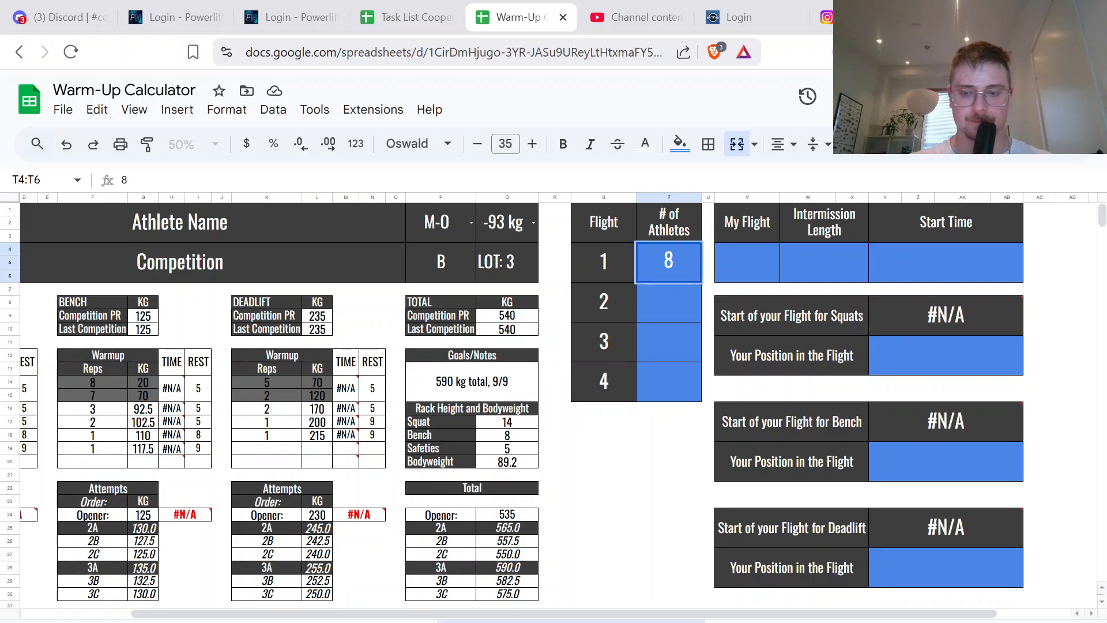
pyautogui.press('Return')
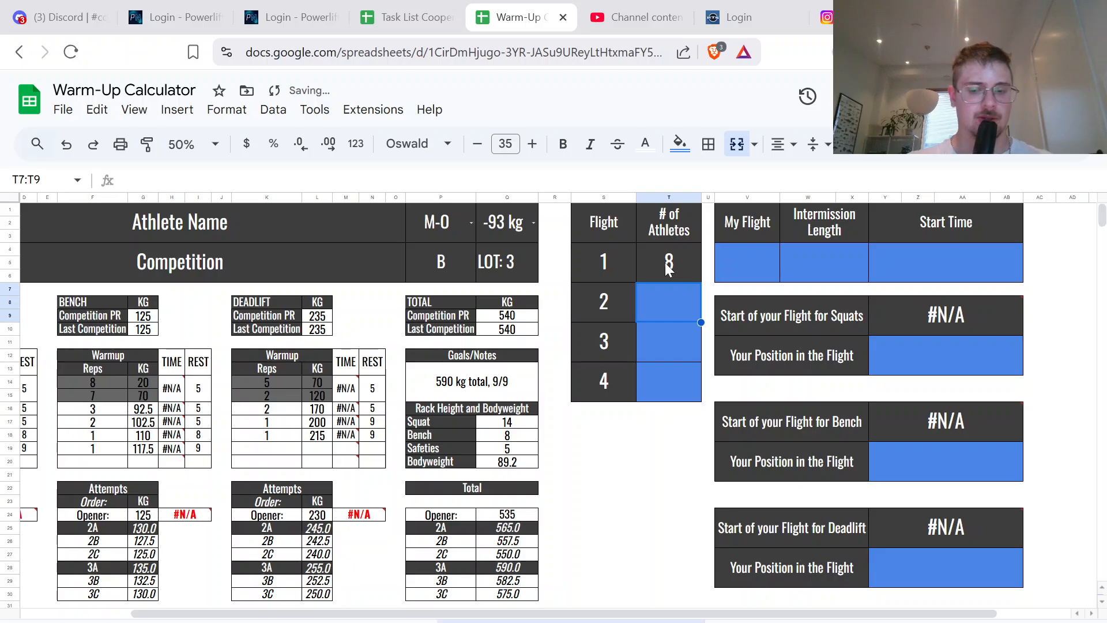
pyautogui.write('9')
pyautogui.press('Return')
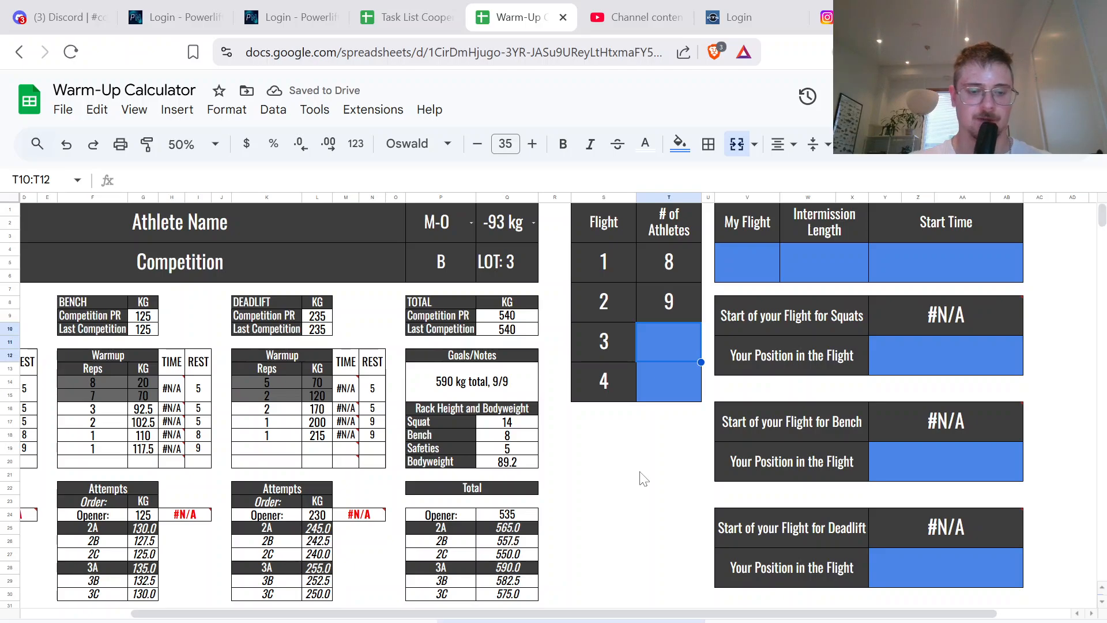
pyautogui.write('12')
pyautogui.hotkey('ctrl', 'Return')
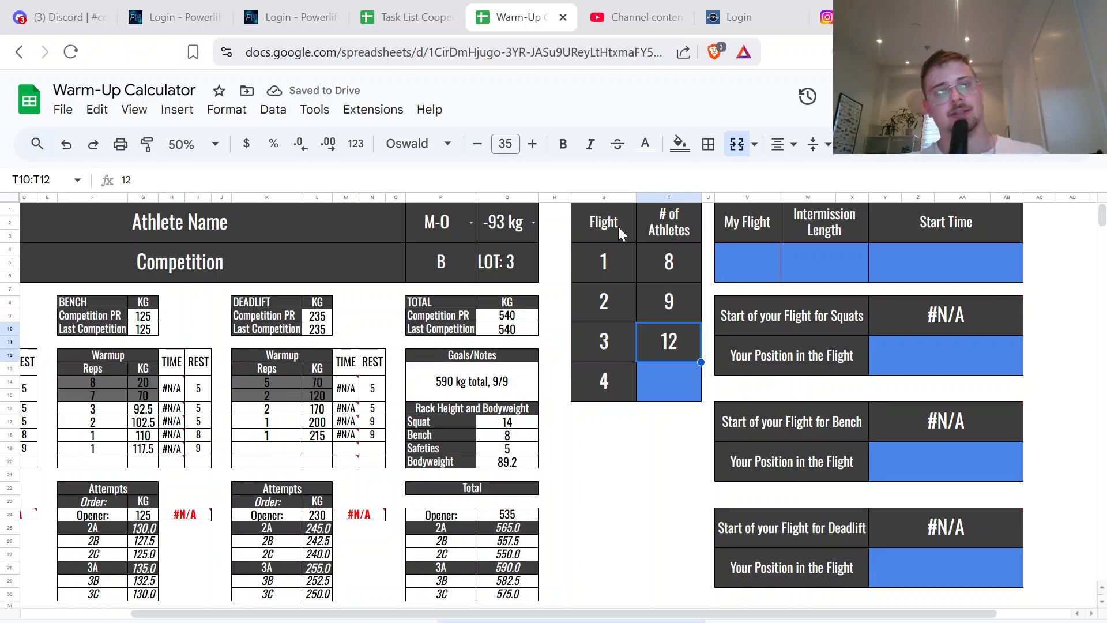
pyautogui.click(675, 401)
pyautogui.keyDown('shift'); pyautogui.click(668, 222); pyautogui.keyUp('shift')
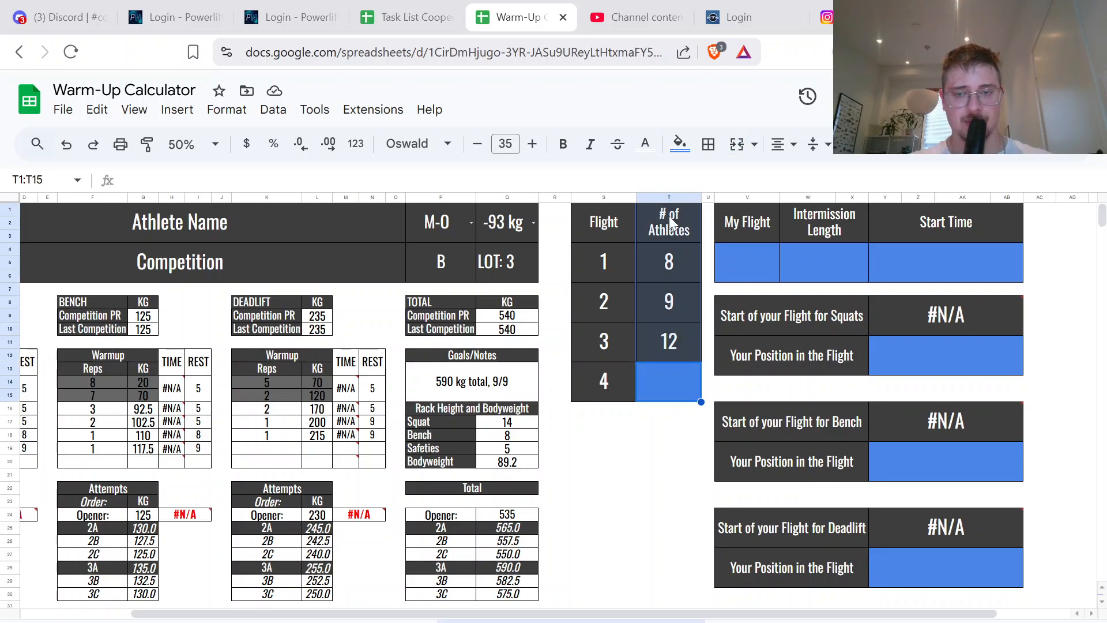
pyautogui.click(634, 437)
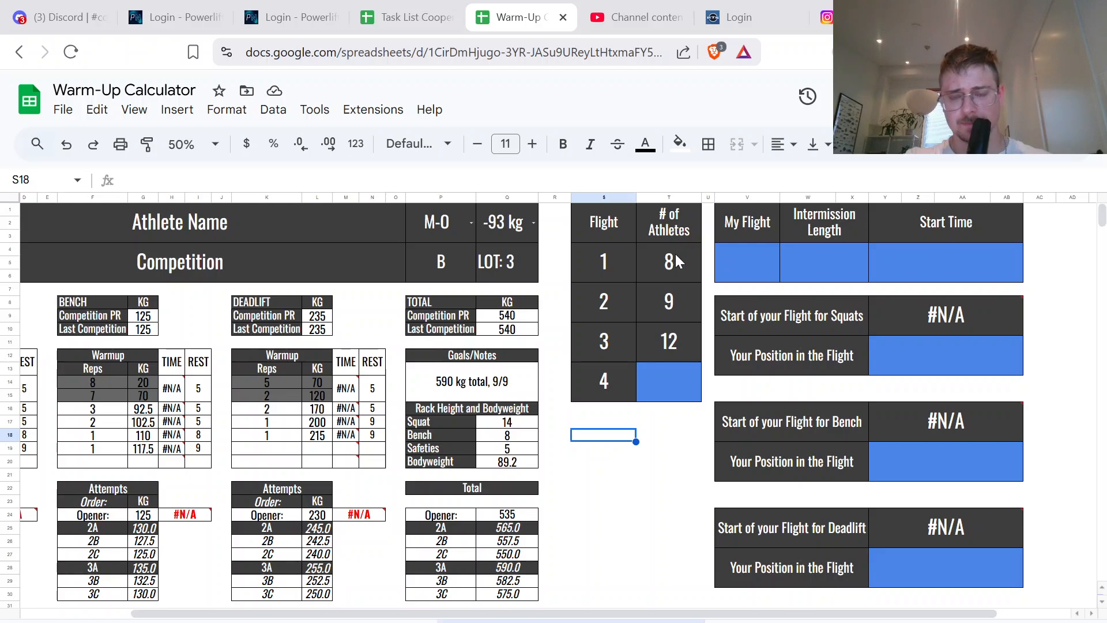
# Step: Try 8 as the number of athletes in flights 2 and 3
pyautogui.click(671, 303)
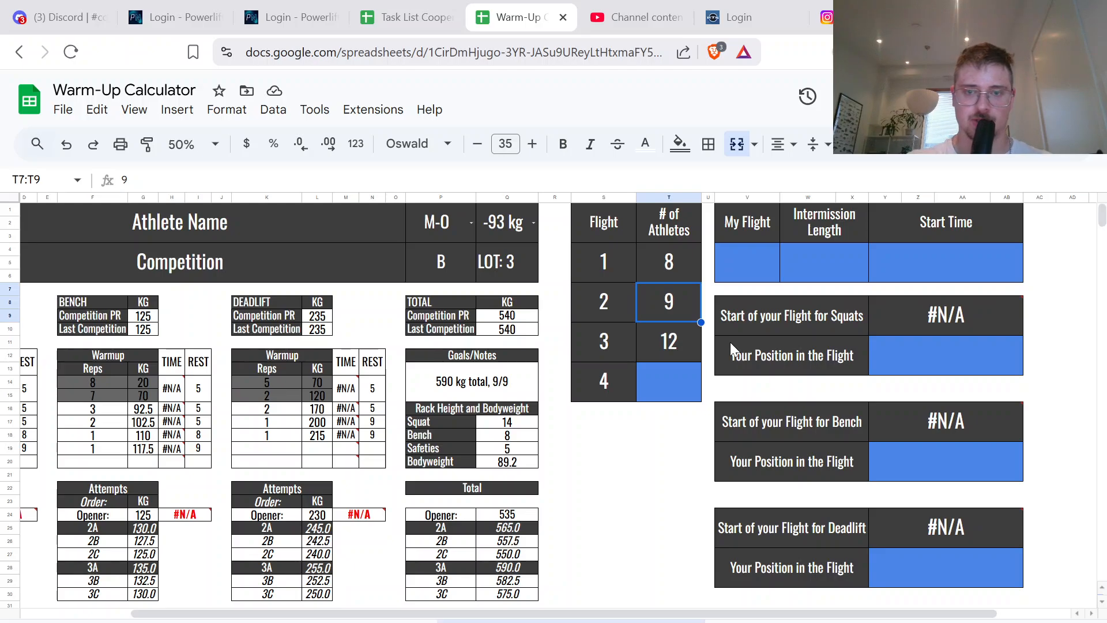
pyautogui.write('8')
pyautogui.press('Return')
pyautogui.write('8')
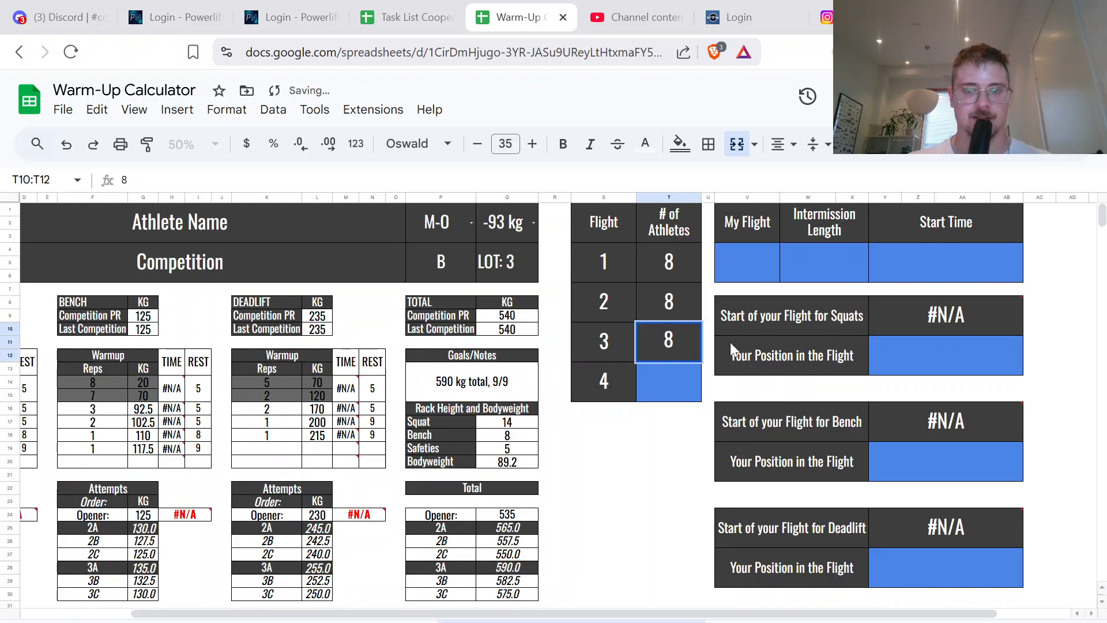
pyautogui.press('Return')
# Step: Set the number of athletes back to 9 in flight 2 and 12 in flight 3
pyautogui.press('Up')
pyautogui.press('Up')
pyautogui.write('9')
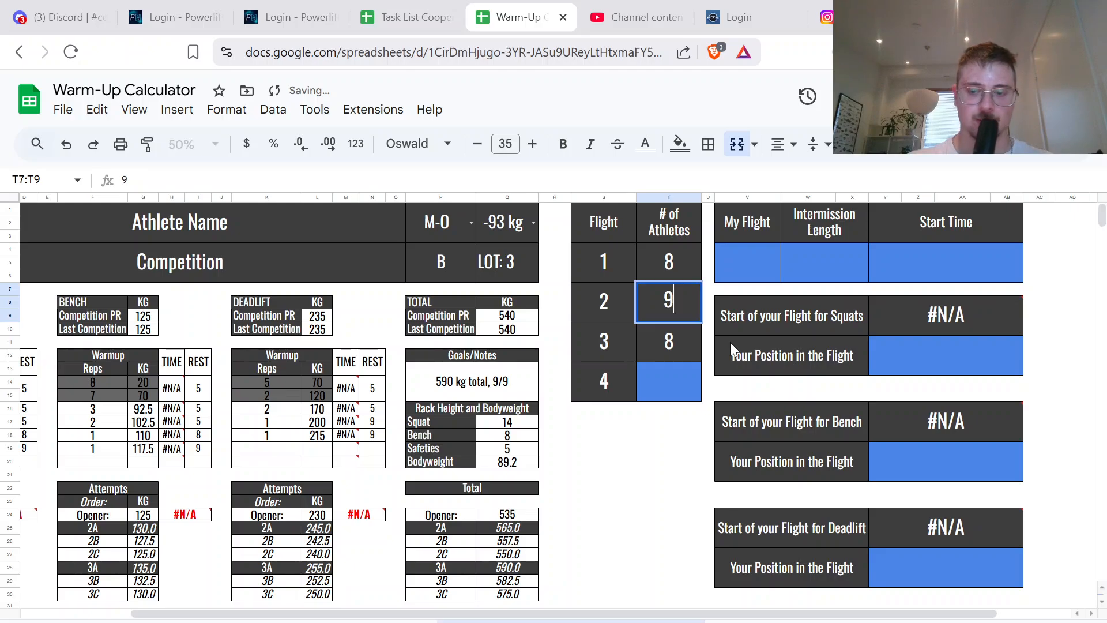
pyautogui.press('Return')
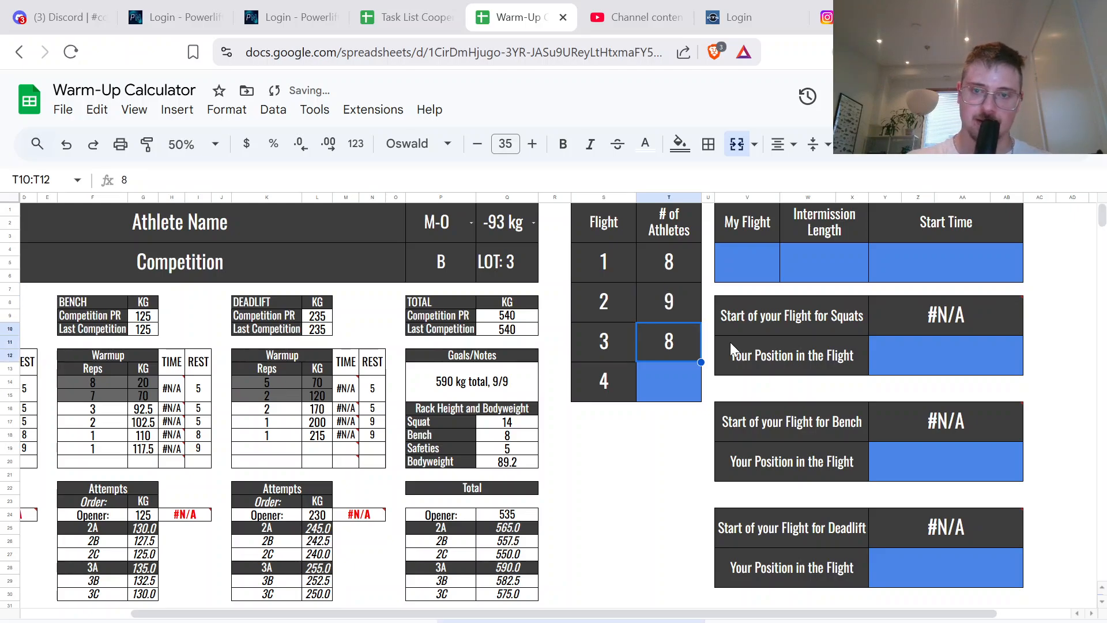
pyautogui.write('12')
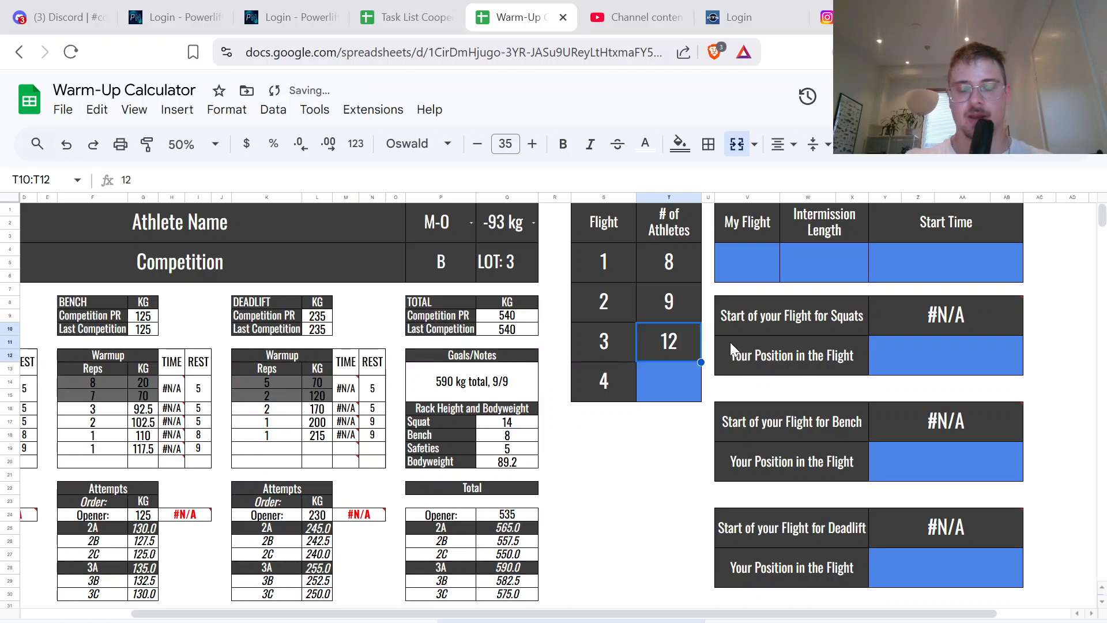
# Step: Enter 2 as the My Flight value and set the intermission length to 00:10
pyautogui.click(742, 260)
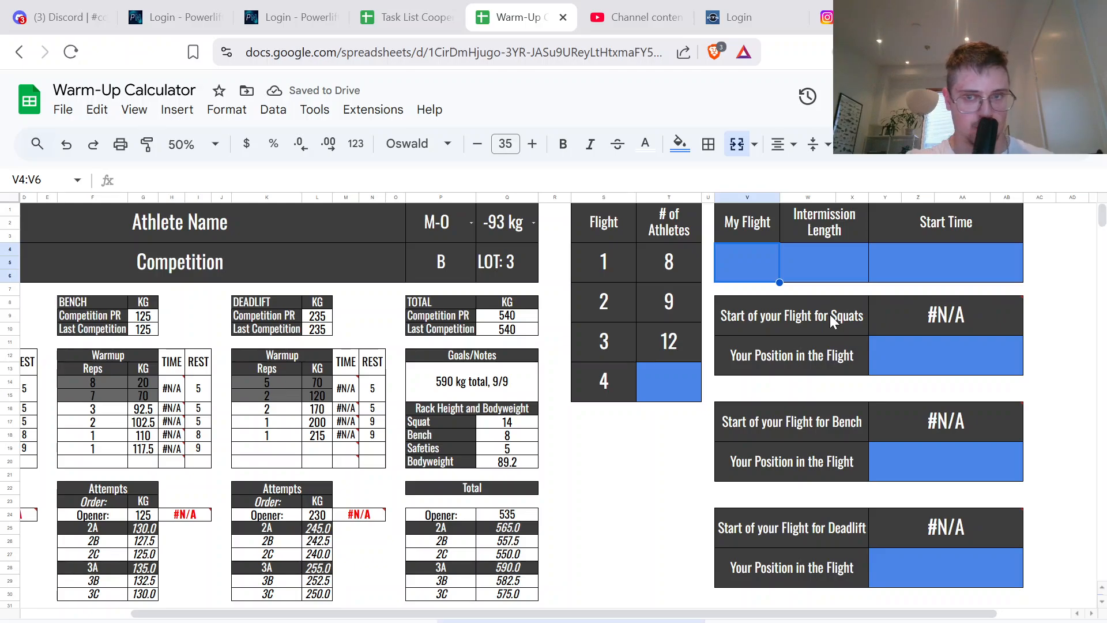
pyautogui.write('2')
pyautogui.click(839, 244)
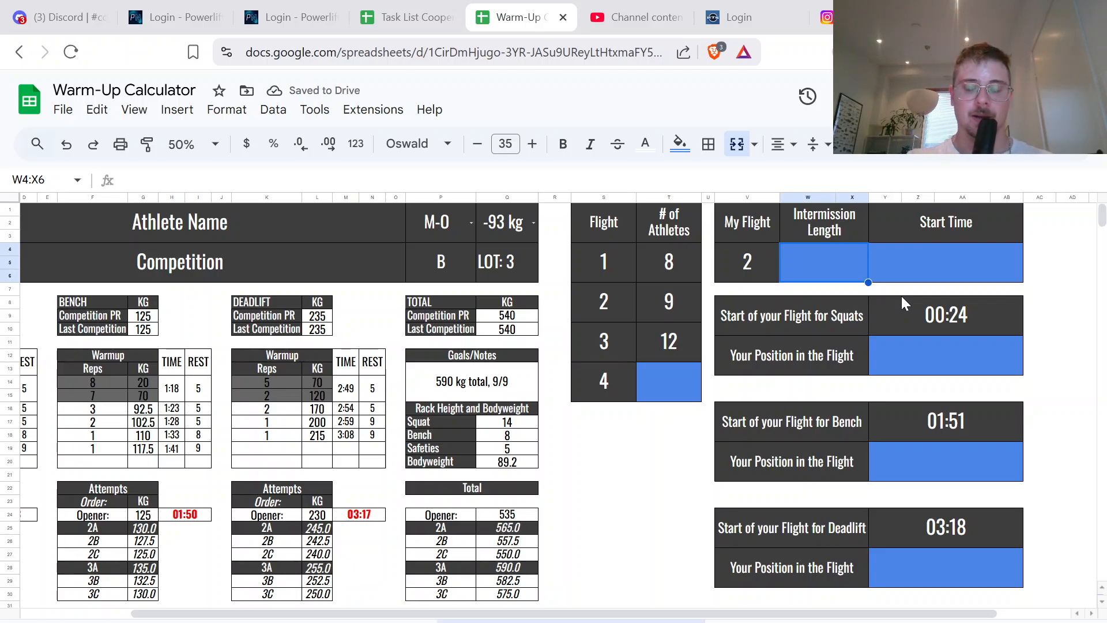
pyautogui.write('00')
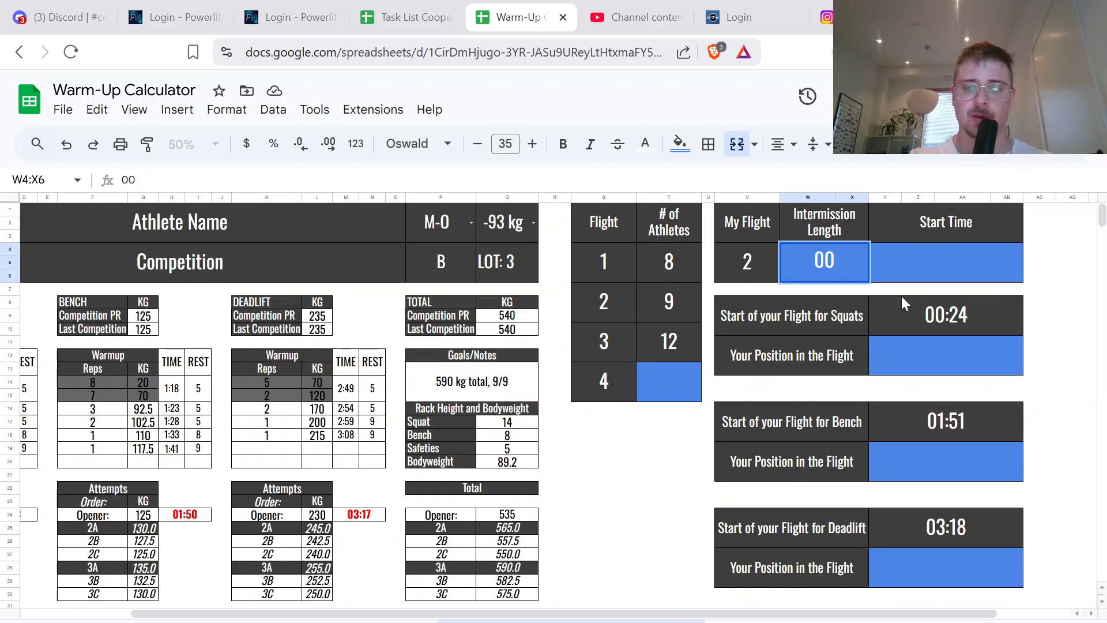
pyautogui.write(':')
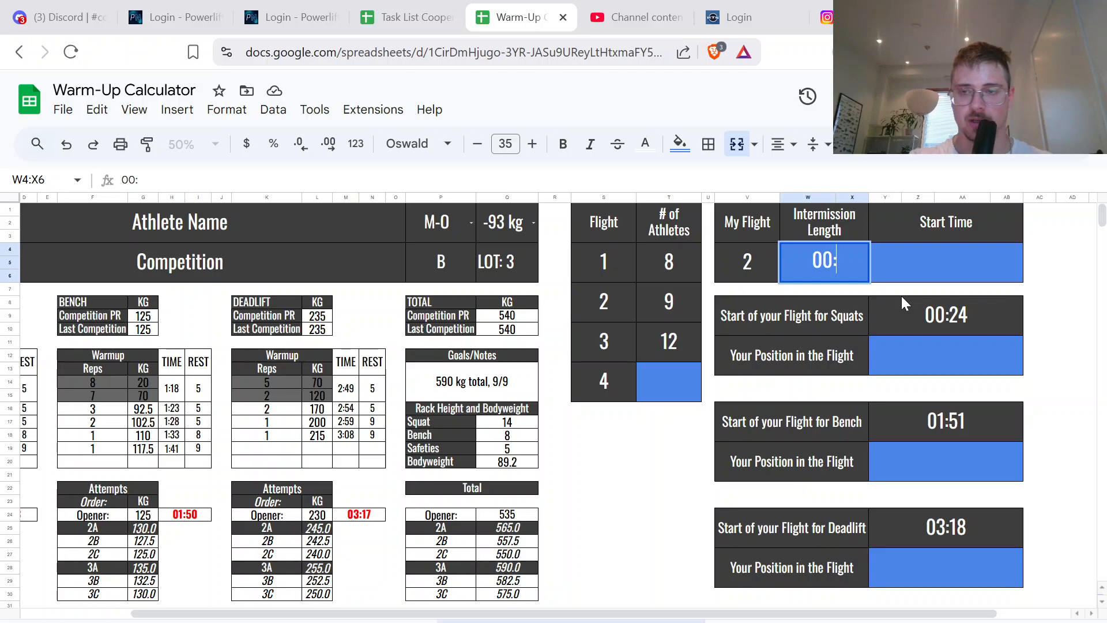
pyautogui.write('10')
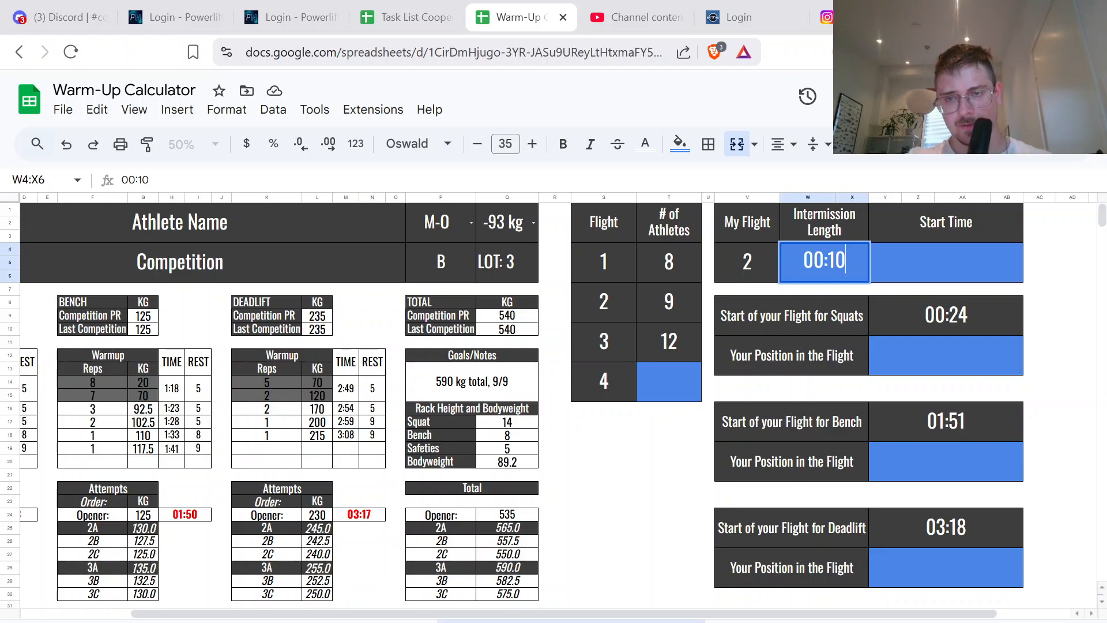
pyautogui.press('BackSpace')
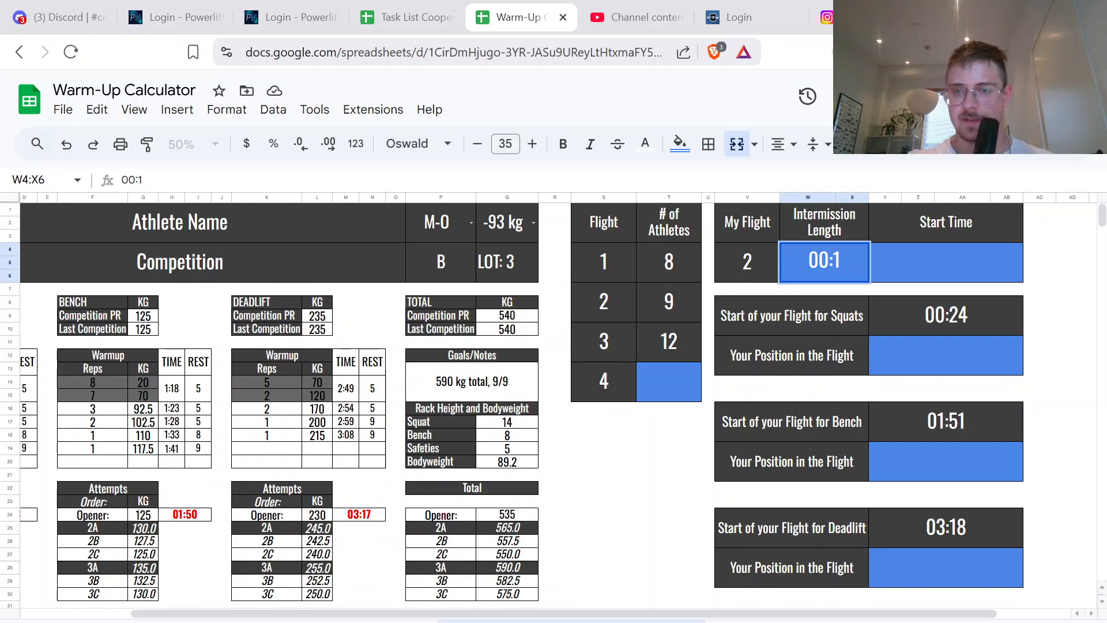
pyautogui.write('55')
pyautogui.press('BackSpace')
pyautogui.press('BackSpace')
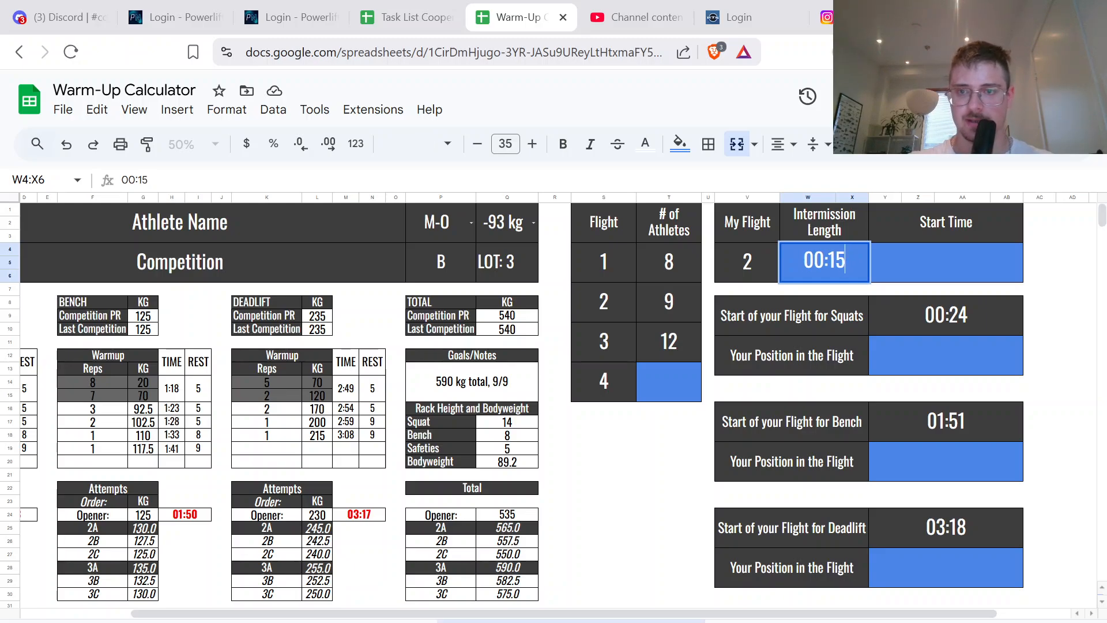
pyautogui.write('0')
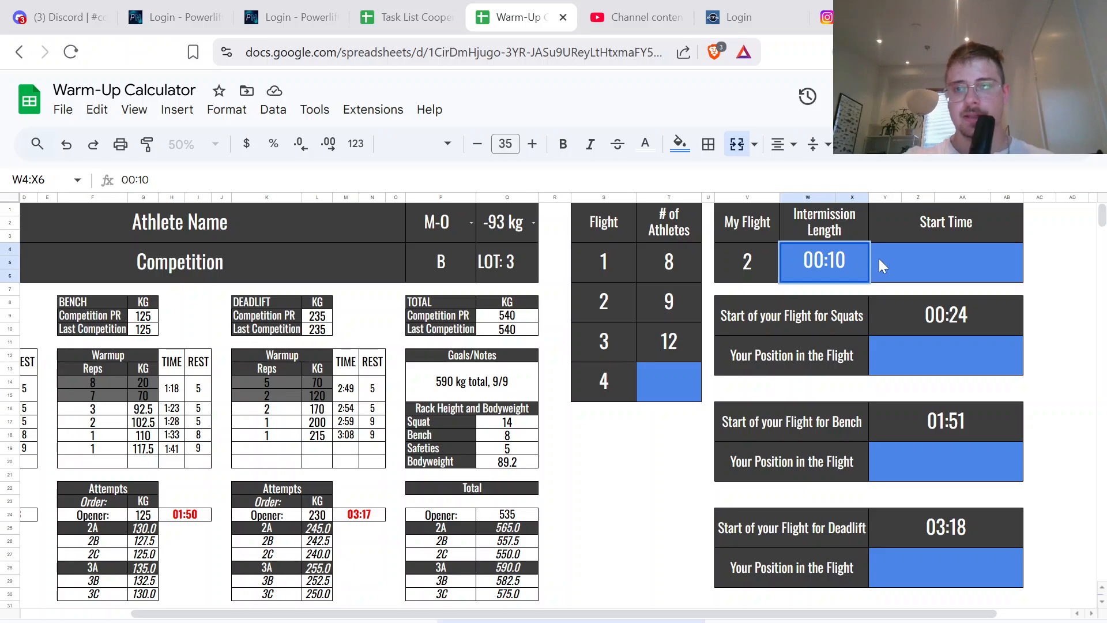
pyautogui.click(920, 261)
# Step: Review the flight table and set the competition start time to 10:00
pyautogui.moveTo(614, 229); pyautogui.dragTo(669, 388)
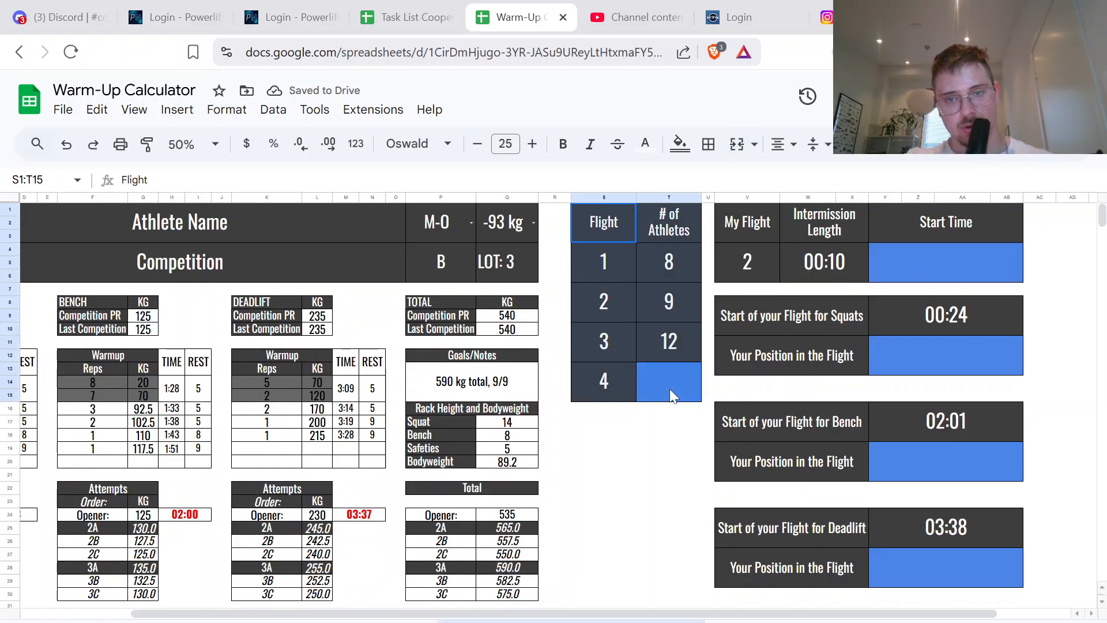
pyautogui.click(945, 265)
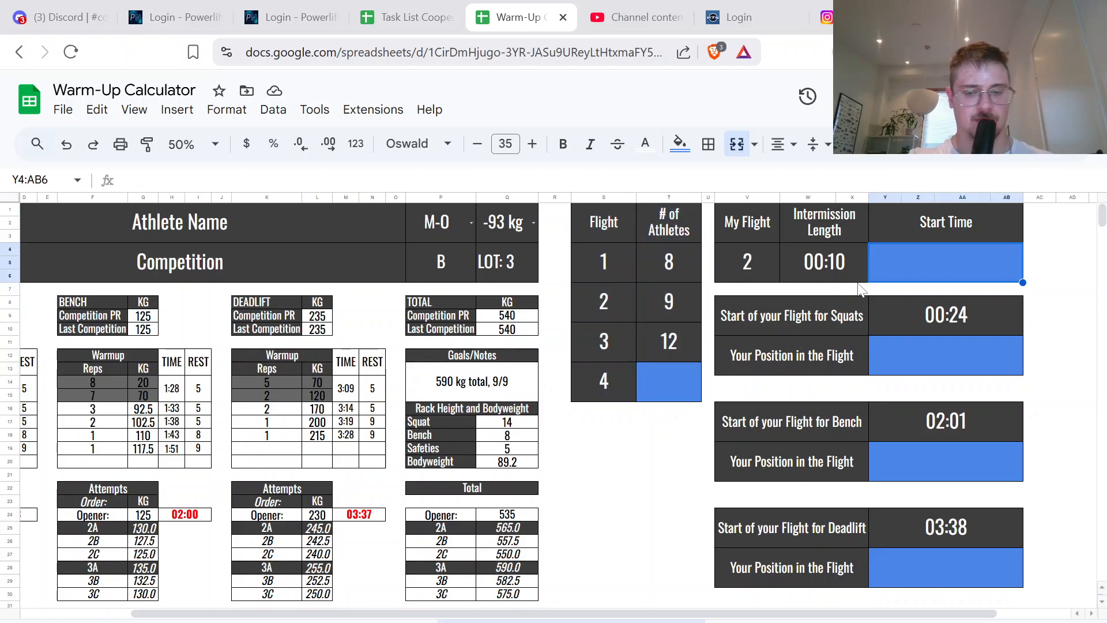
pyautogui.write('10:')
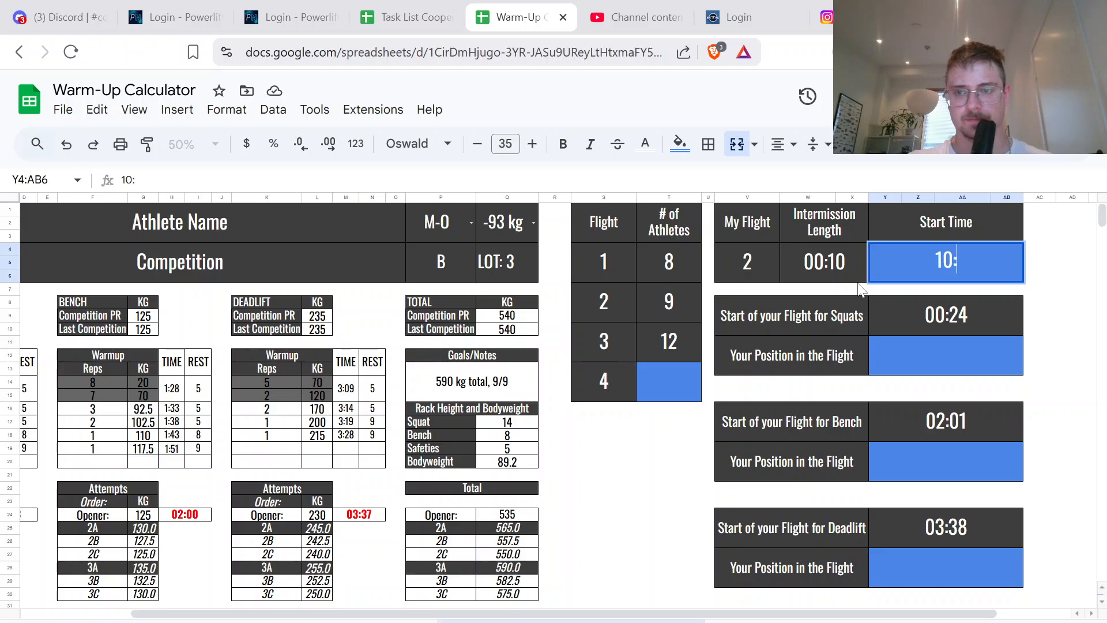
pyautogui.write('00')
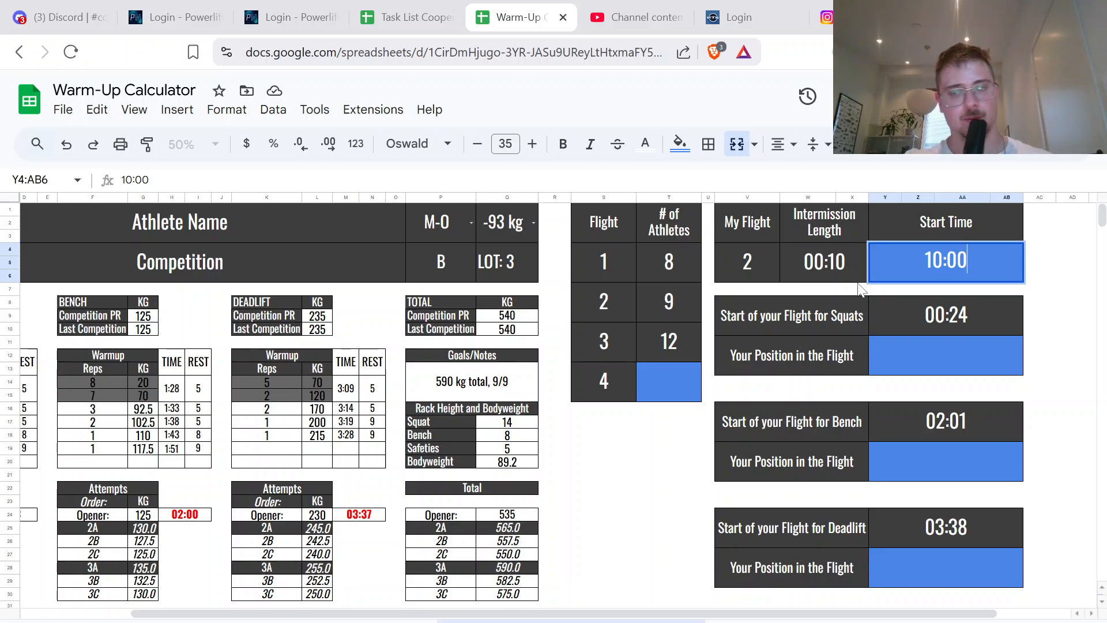
pyautogui.click(1038, 227)
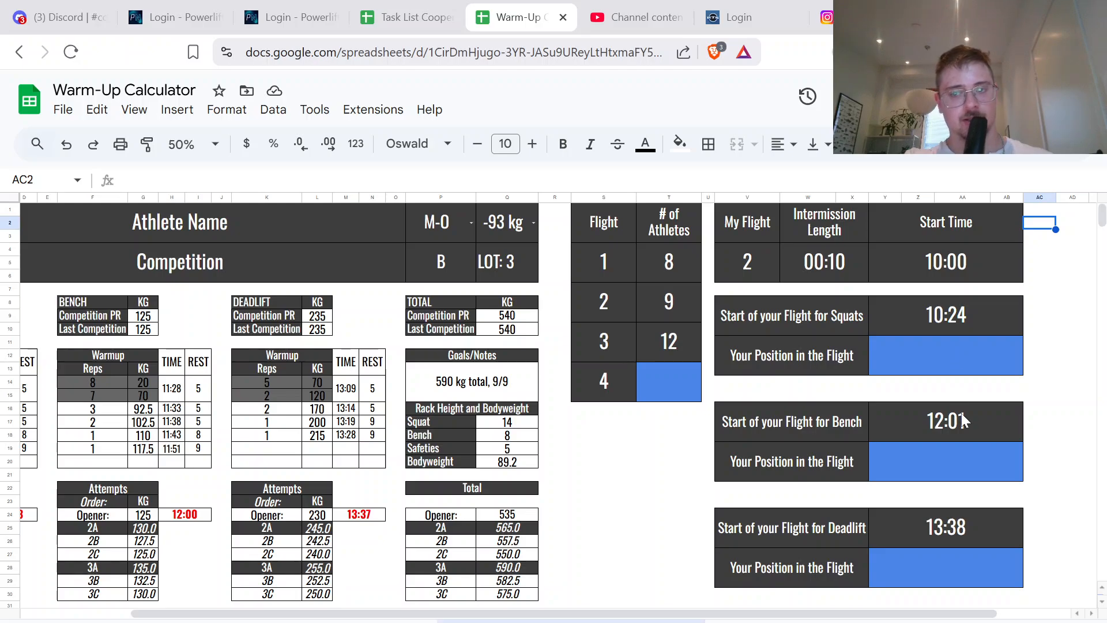
# Step: Examine the flight start times, the position-in-flight field for squats and the flight 2 row of the flight table
pyautogui.click(1018, 369)
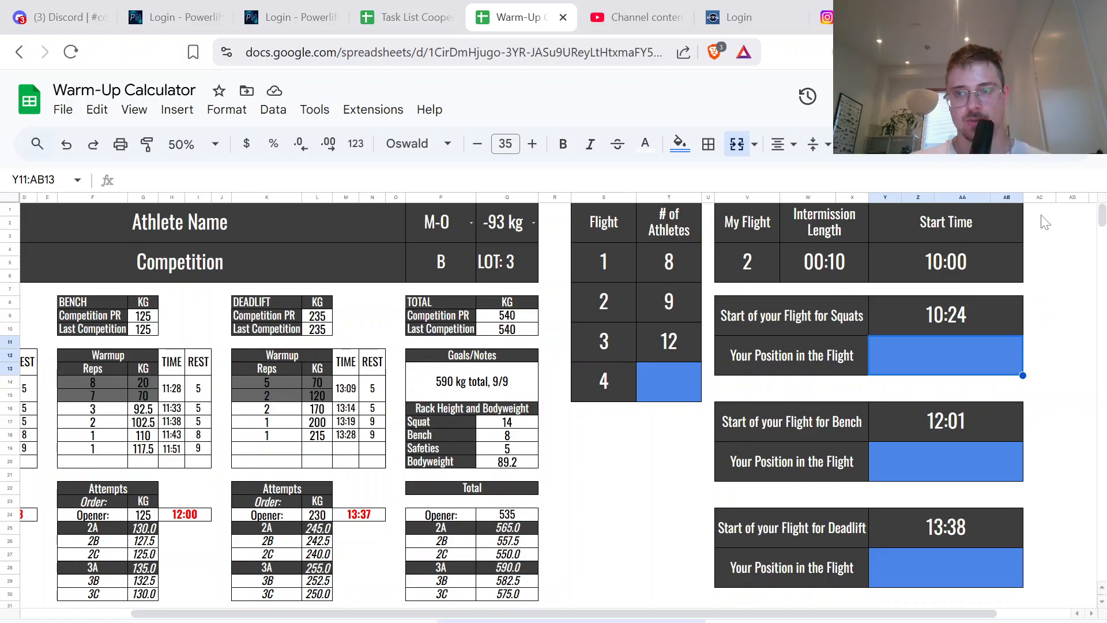
pyautogui.moveTo(1042, 212); pyautogui.dragTo(1042, 577)
pyautogui.click(1043, 583)
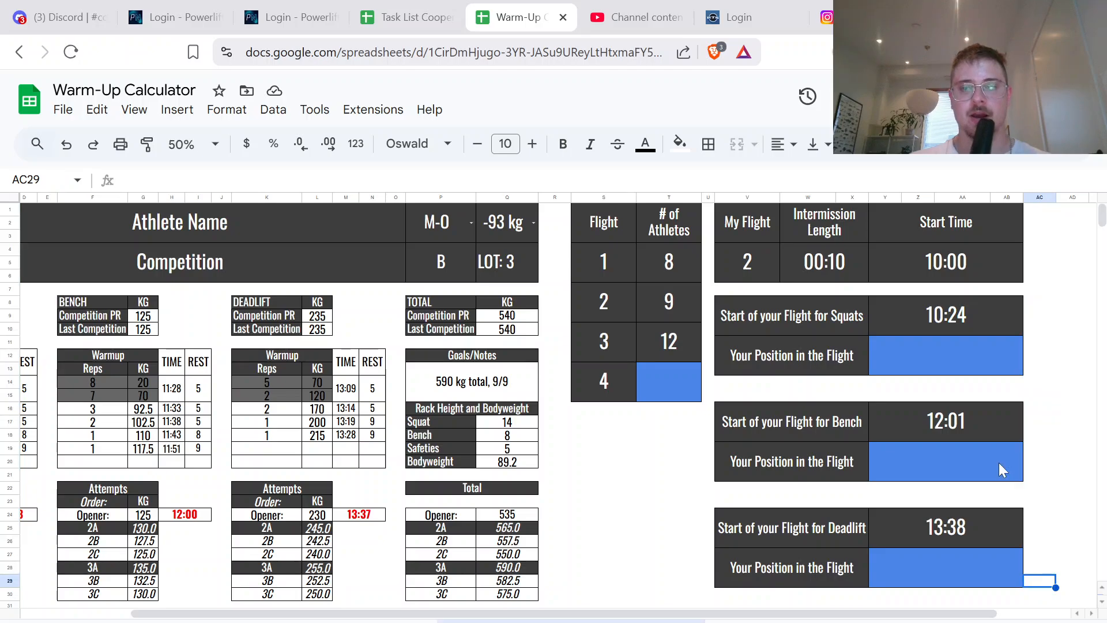
pyautogui.click(925, 359)
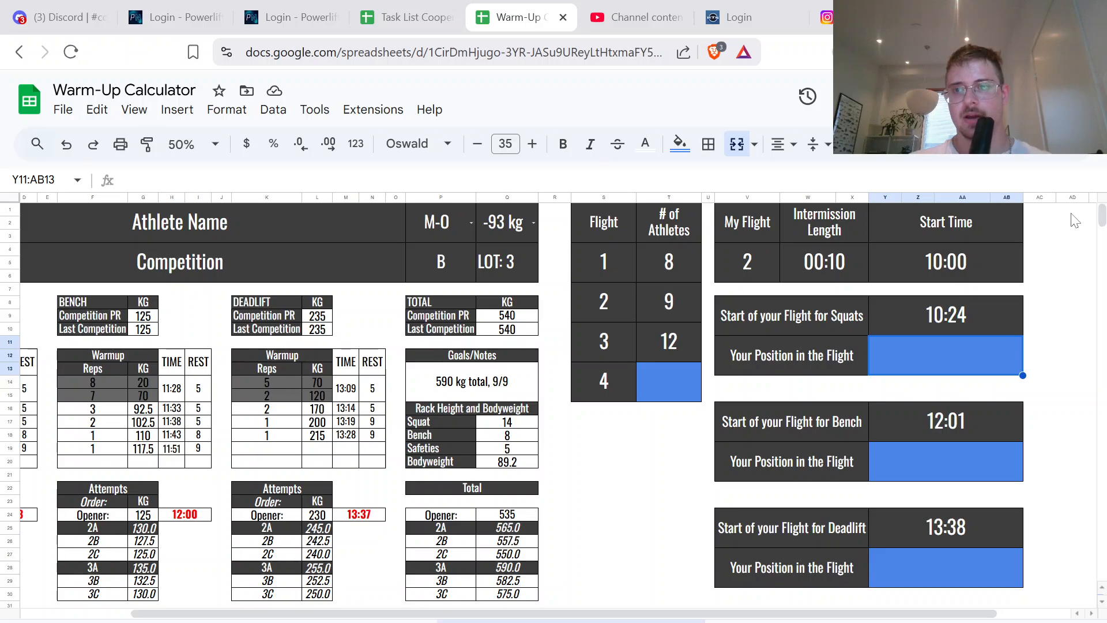
pyautogui.click(794, 357)
pyautogui.click(959, 361)
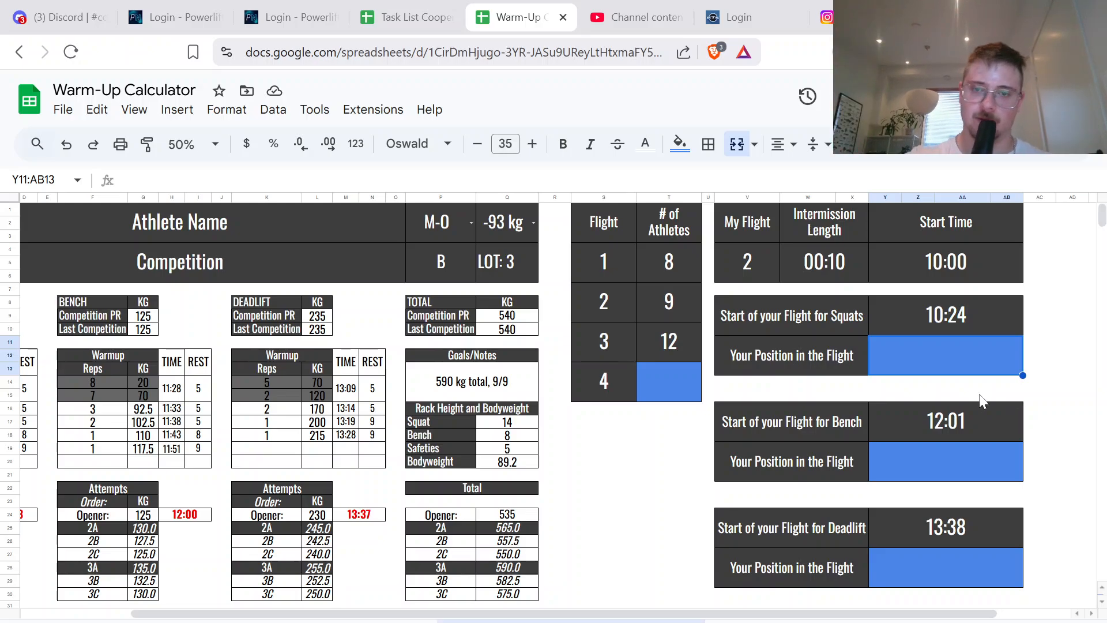
pyautogui.moveTo(598, 301); pyautogui.dragTo(682, 303)
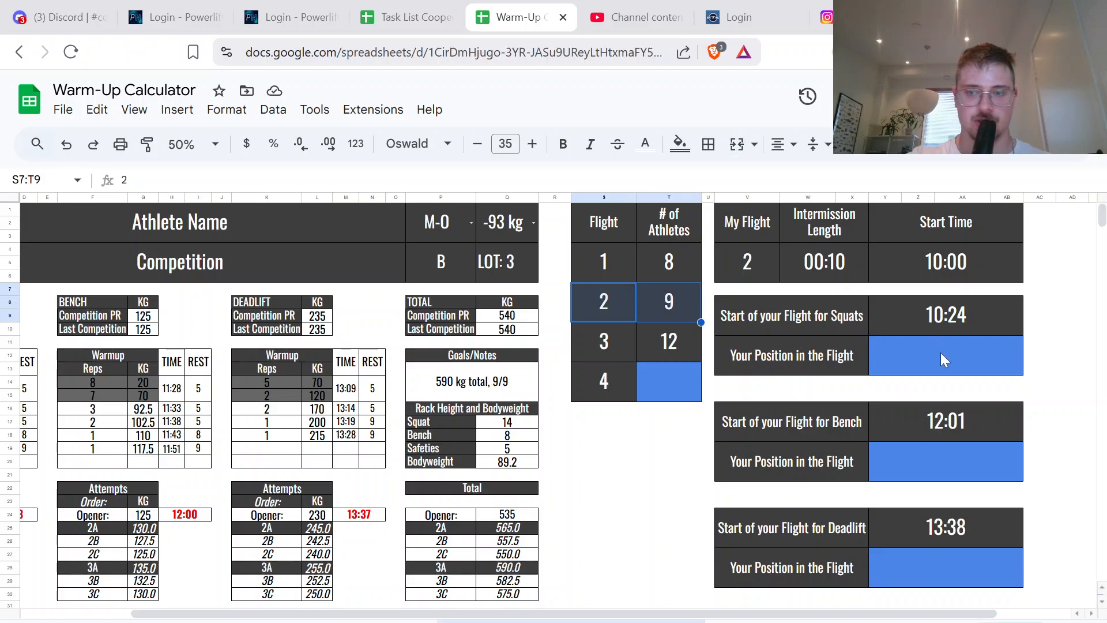
# Step: Enter 5, 4 and 7 as the position in the flight for squats, bench and deadlift respectively
pyautogui.click(941, 354)
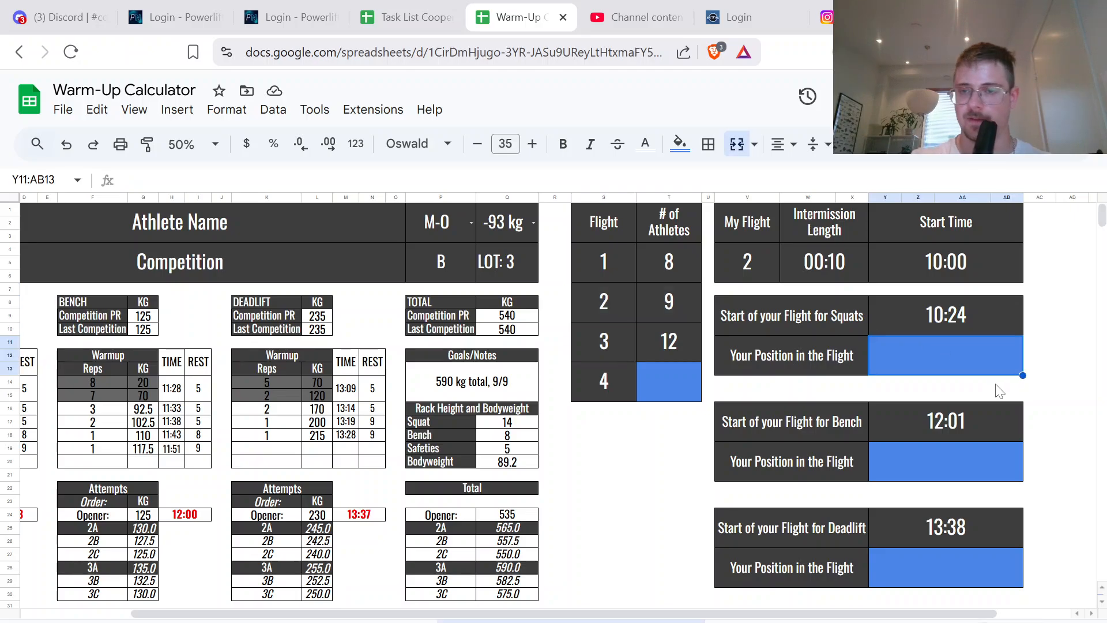
pyautogui.write('5')
pyautogui.press('Return')
pyautogui.press('Down')
pyautogui.press('Down')
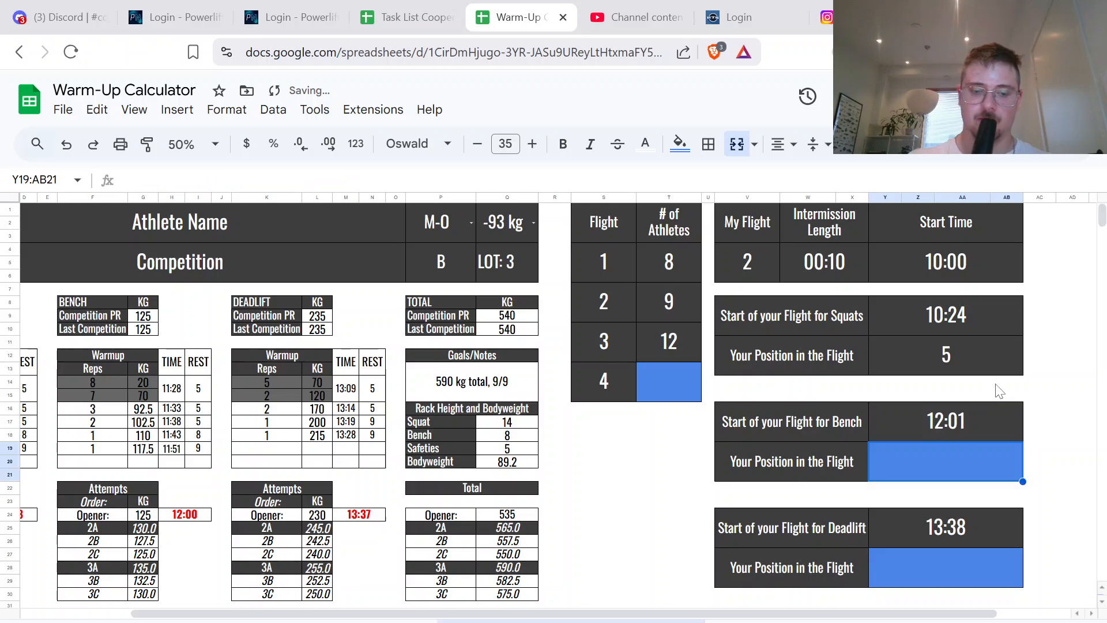
pyautogui.write('4')
pyautogui.press('Return')
pyautogui.press('Down')
pyautogui.press('Down')
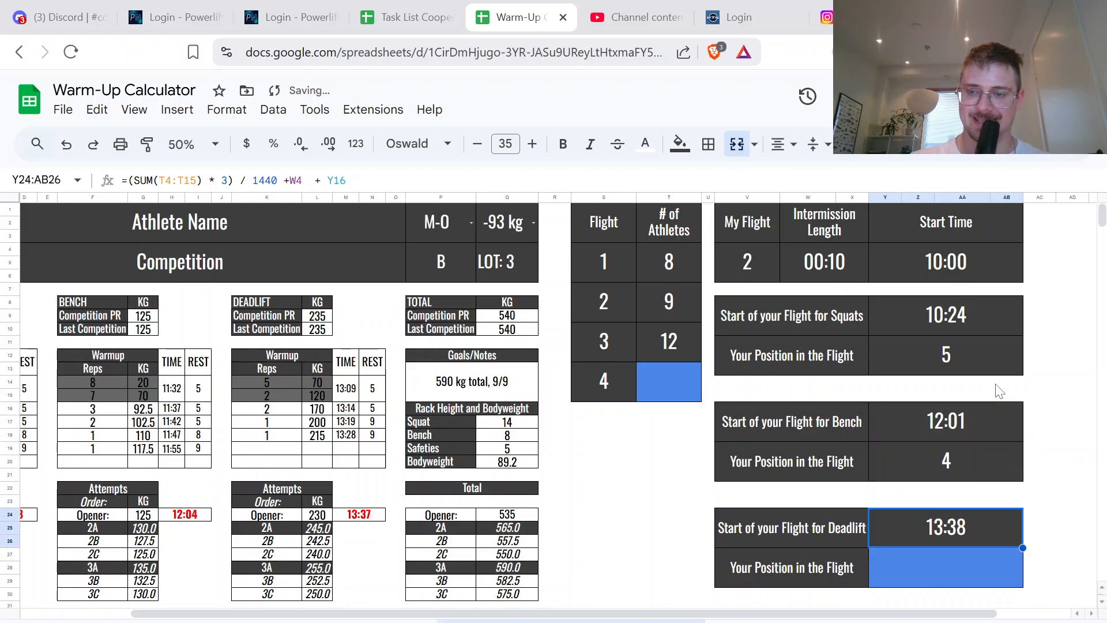
pyautogui.press('Down')
pyautogui.write('7')
pyautogui.press('Return')
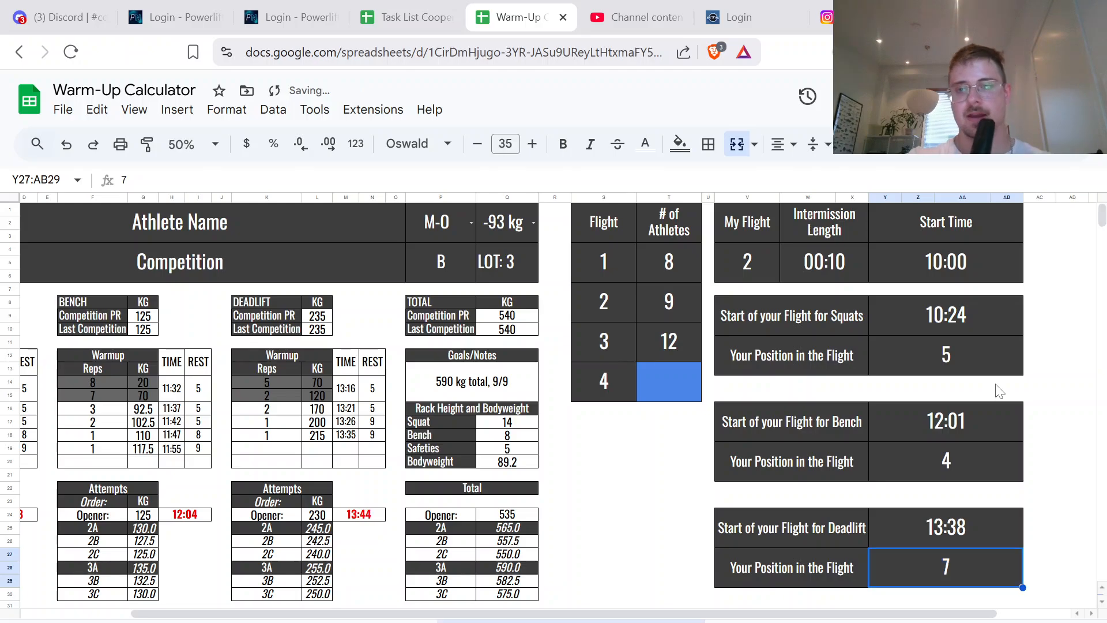
# Step: Check the squat opener time and the time of the first bench warm-up
pyautogui.moveTo(695, 614); pyautogui.dragTo(577, 614)
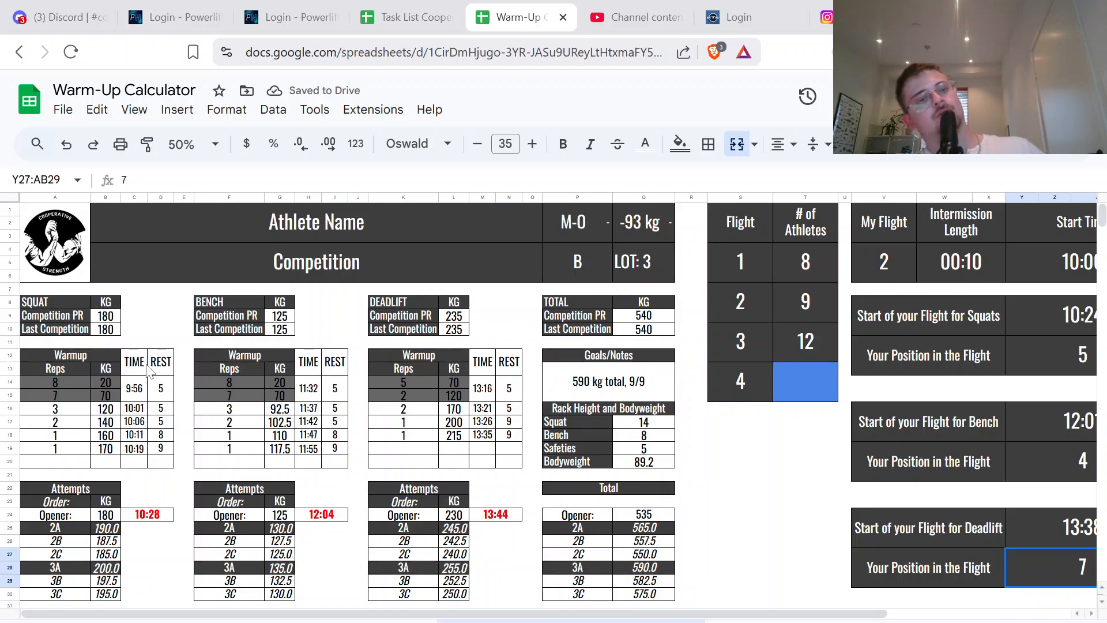
pyautogui.click(150, 515)
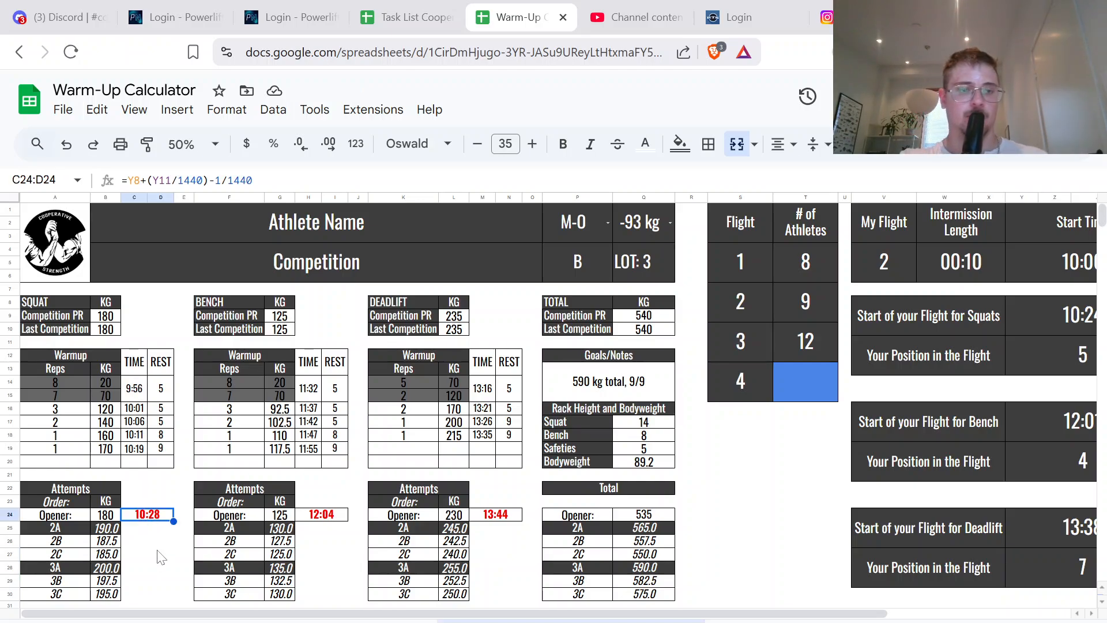
pyautogui.click(160, 554)
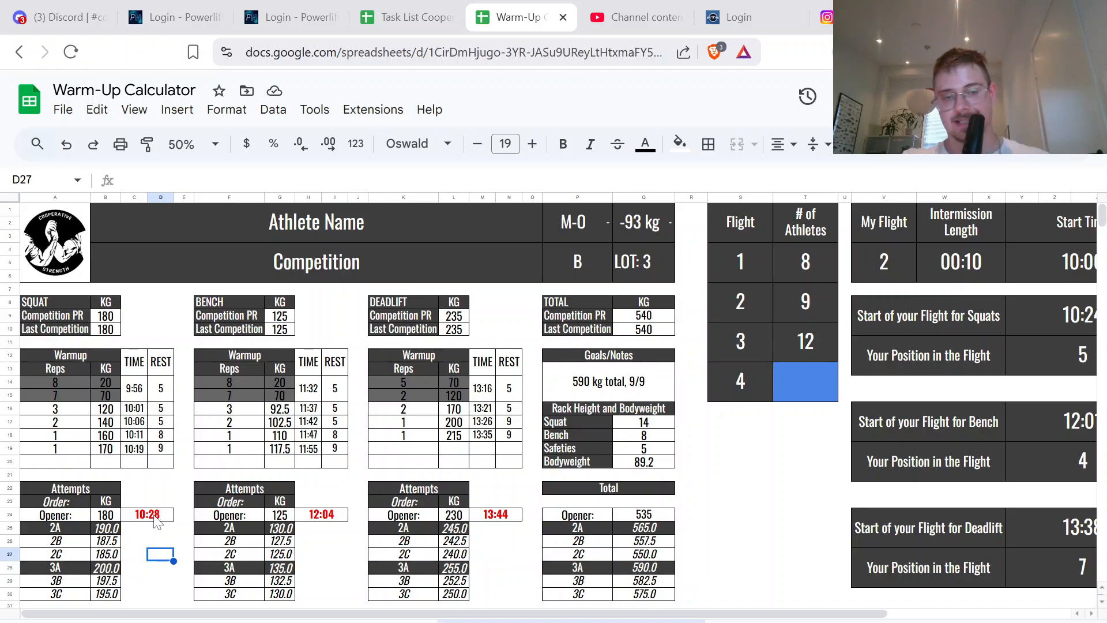
pyautogui.click(312, 390)
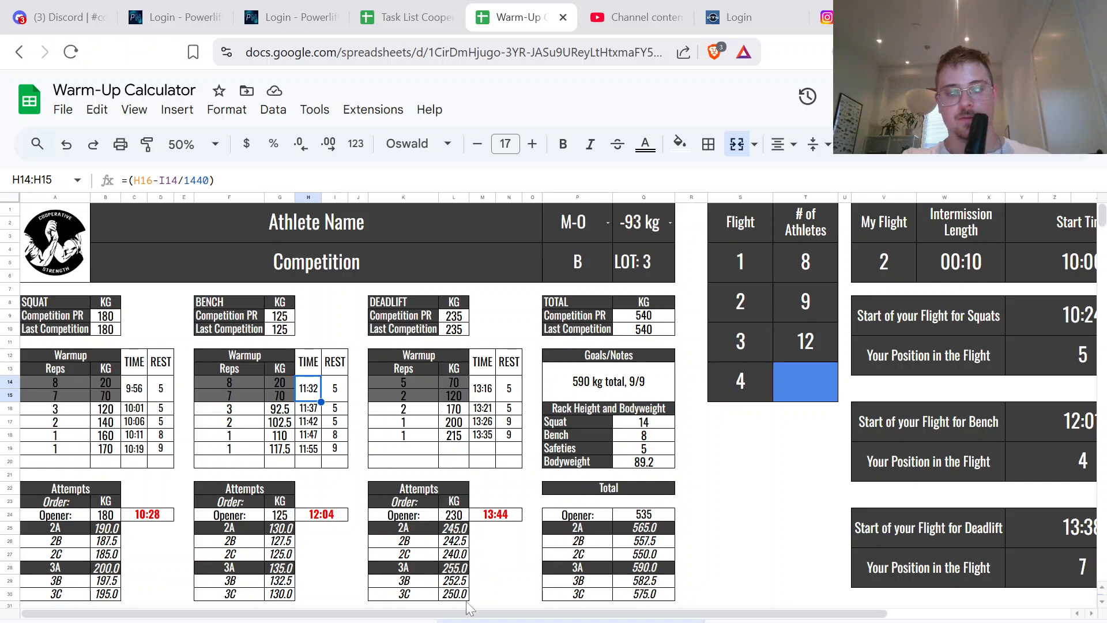
# Step: Clear the number of athletes for flight 3 and set flight 1 to 10 athletes
pyautogui.moveTo(462, 614); pyautogui.dragTo(532, 612)
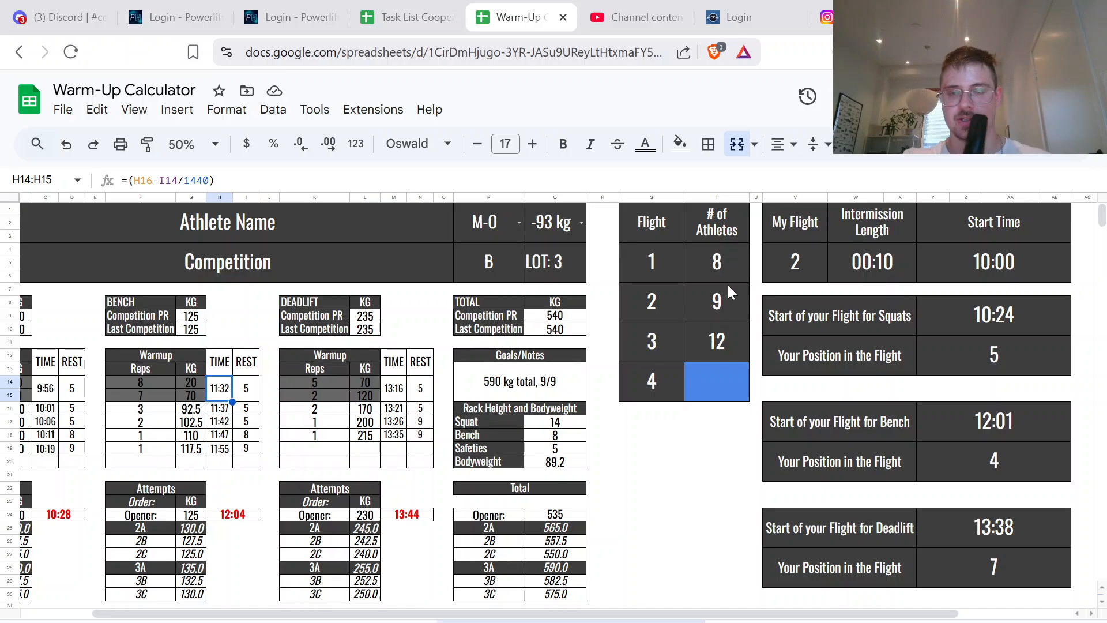
pyautogui.click(712, 340)
pyautogui.press('Delete')
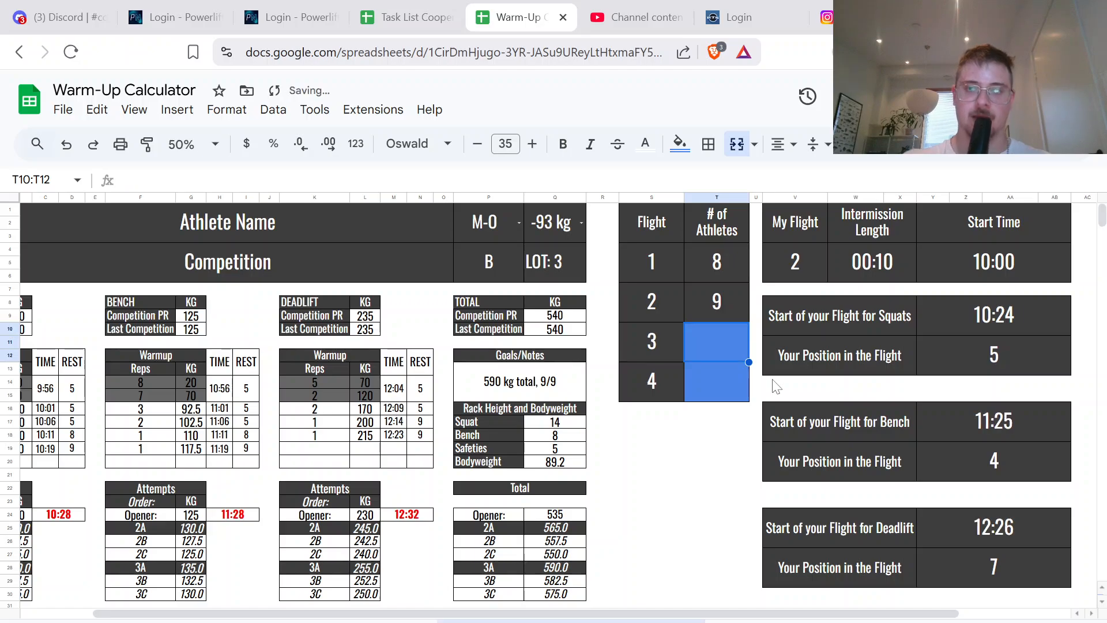
pyautogui.press('Up')
pyautogui.press('Up')
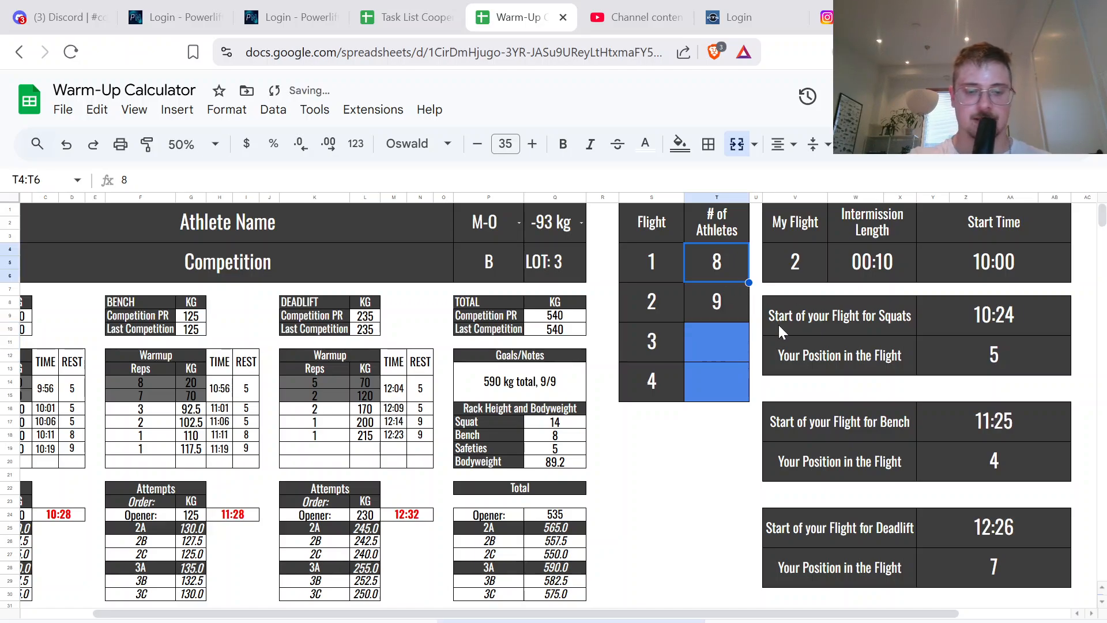
pyautogui.write('10')
pyautogui.press('Return')
pyautogui.write('10')
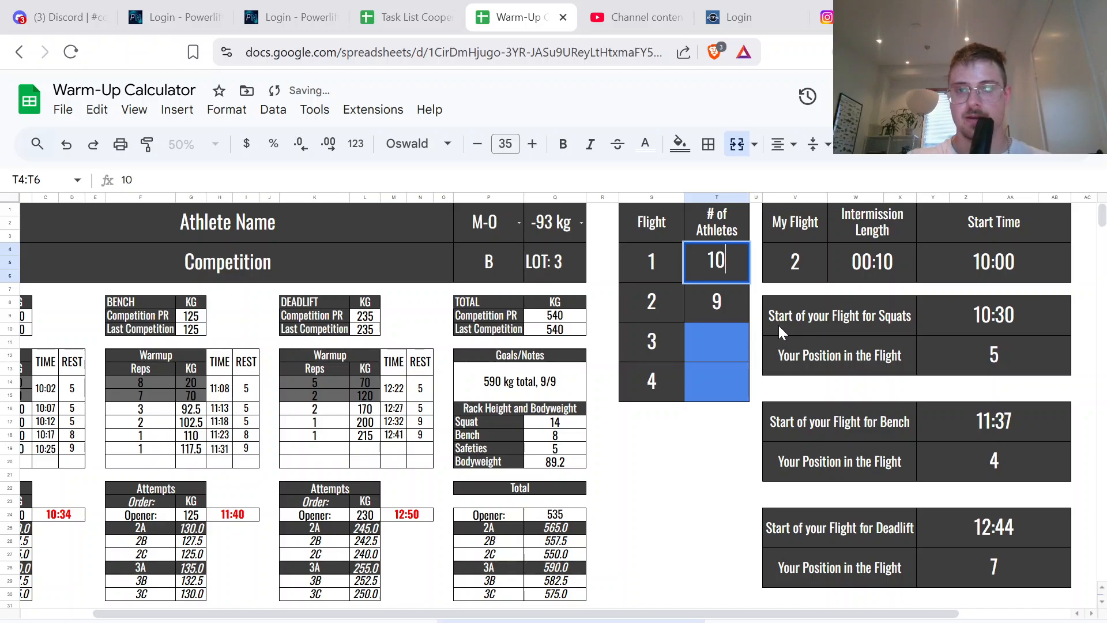
pyautogui.press('Escape')
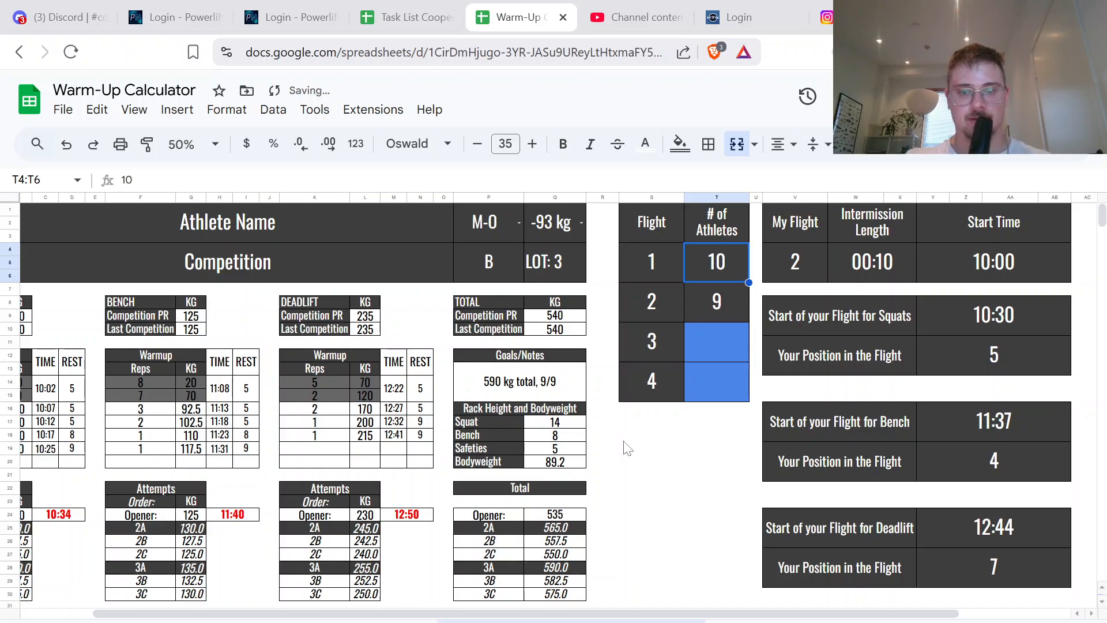
# Step: Set the position in the flight to 8 for squats and 5 for bench
pyautogui.click(994, 355)
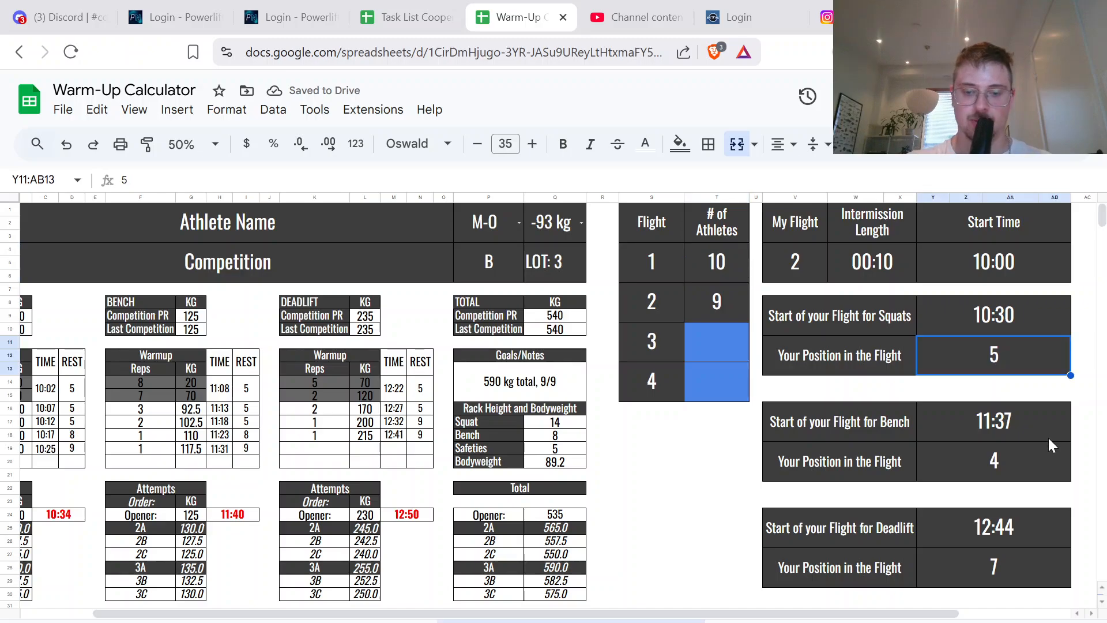
pyautogui.write('8')
pyautogui.press('Return')
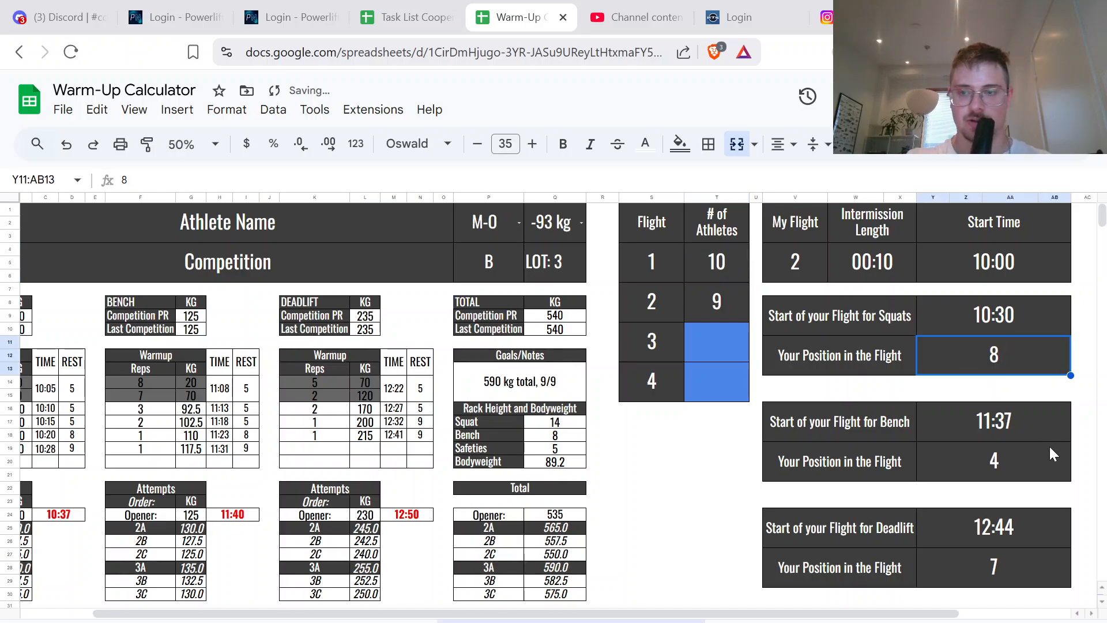
pyautogui.click(1012, 458)
pyautogui.write('5')
pyautogui.click(1013, 459)
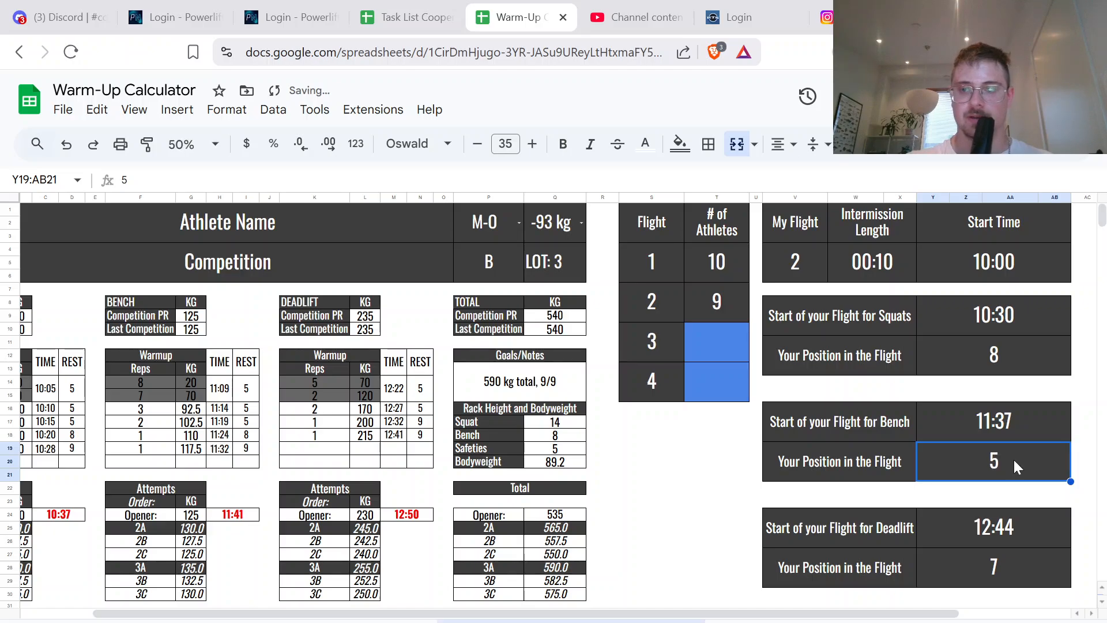
# Step: Set the athlete's own flight to 1 and select the intermission length
pyautogui.click(799, 257)
pyautogui.write('1')
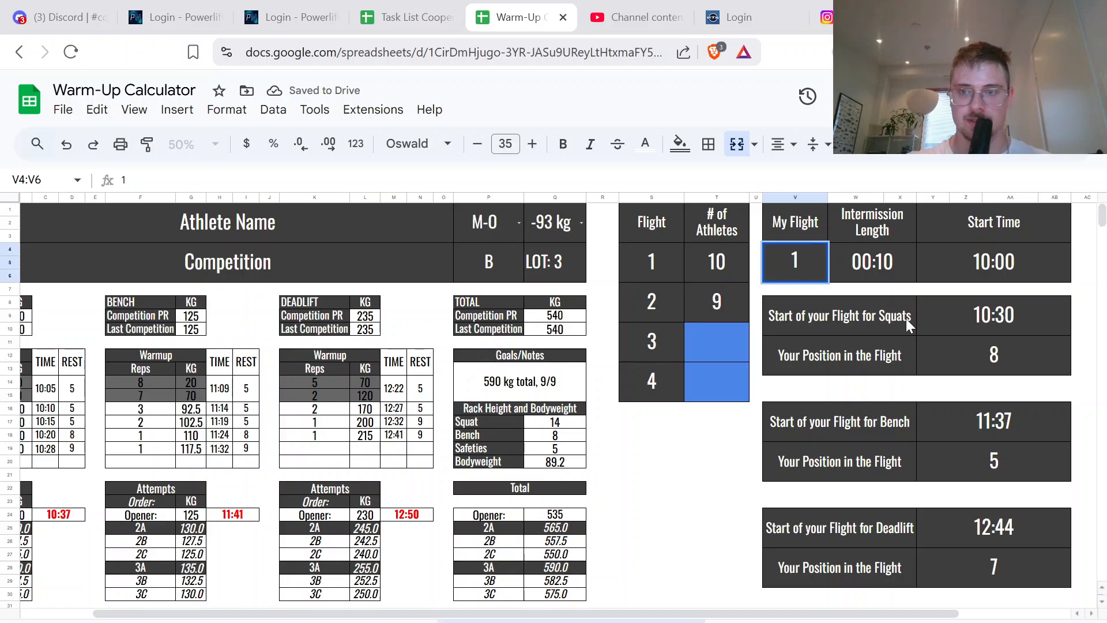
pyautogui.press('Return')
pyautogui.click(884, 259)
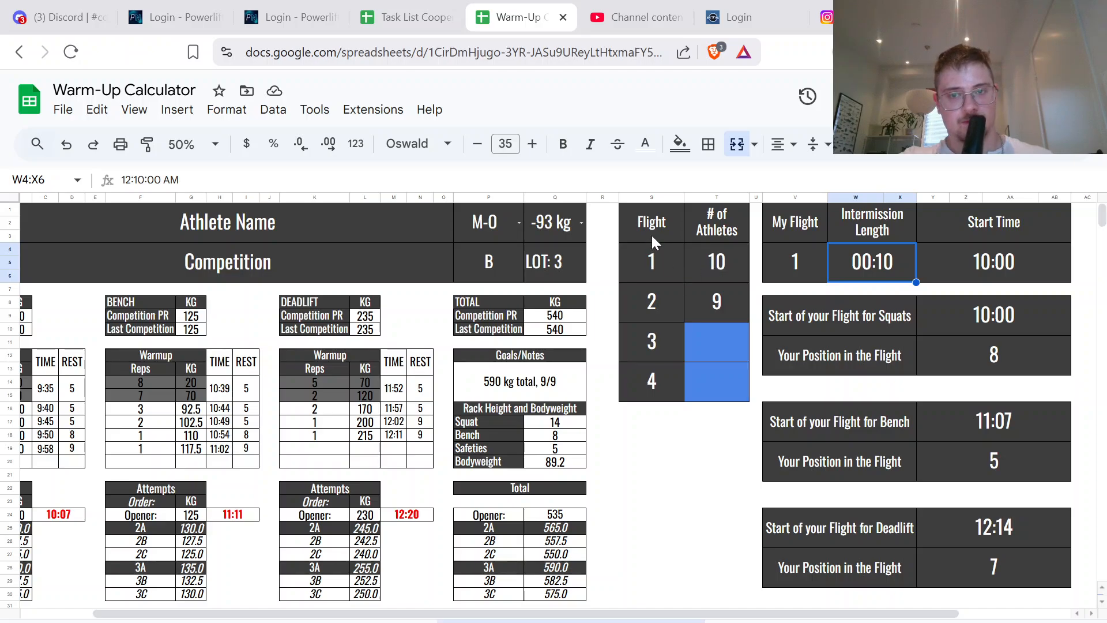
# Step: Review the flight table and the position-in-flight rows for squats, bench and deadlift
pyautogui.moveTo(651, 233); pyautogui.dragTo(712, 389)
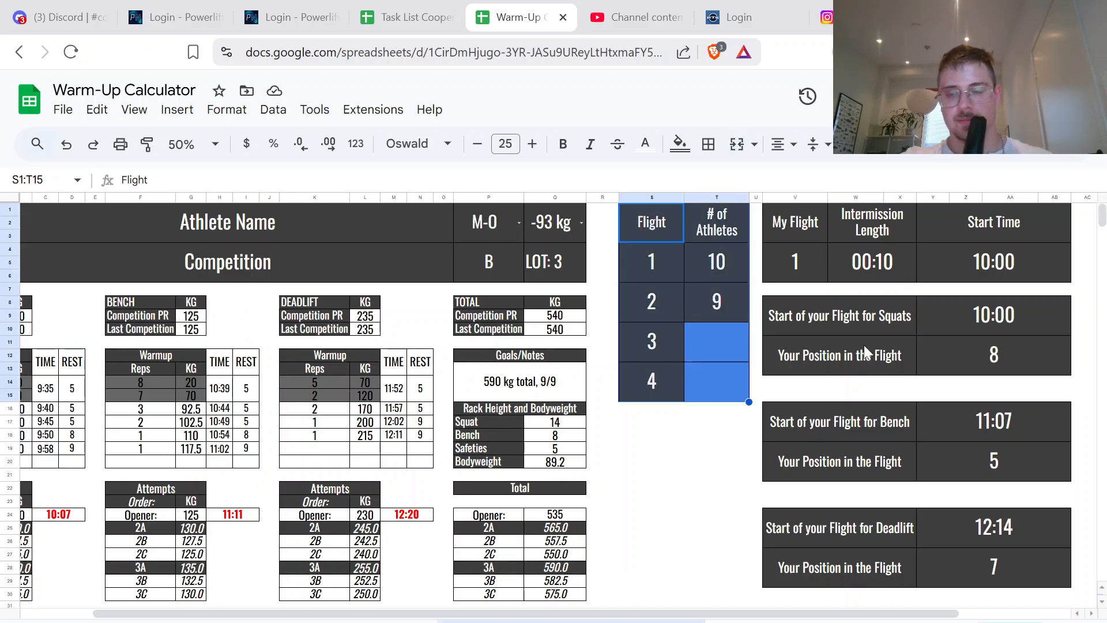
pyautogui.moveTo(842, 353); pyautogui.dragTo(1018, 364)
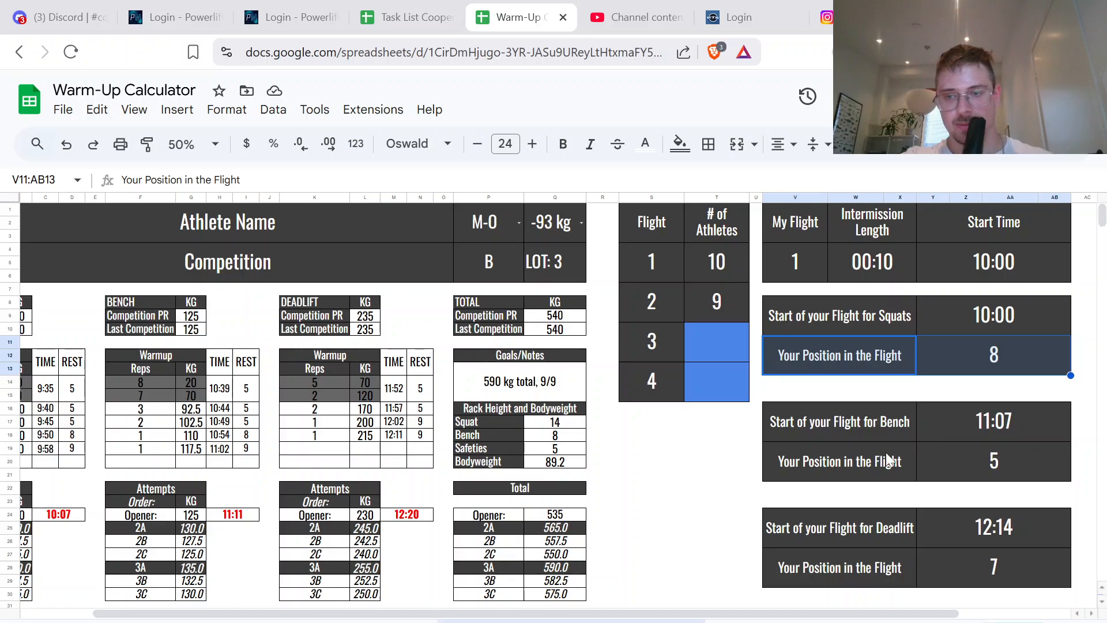
pyautogui.moveTo(888, 460); pyautogui.dragTo(984, 465)
pyautogui.moveTo(867, 567); pyautogui.dragTo(1033, 582)
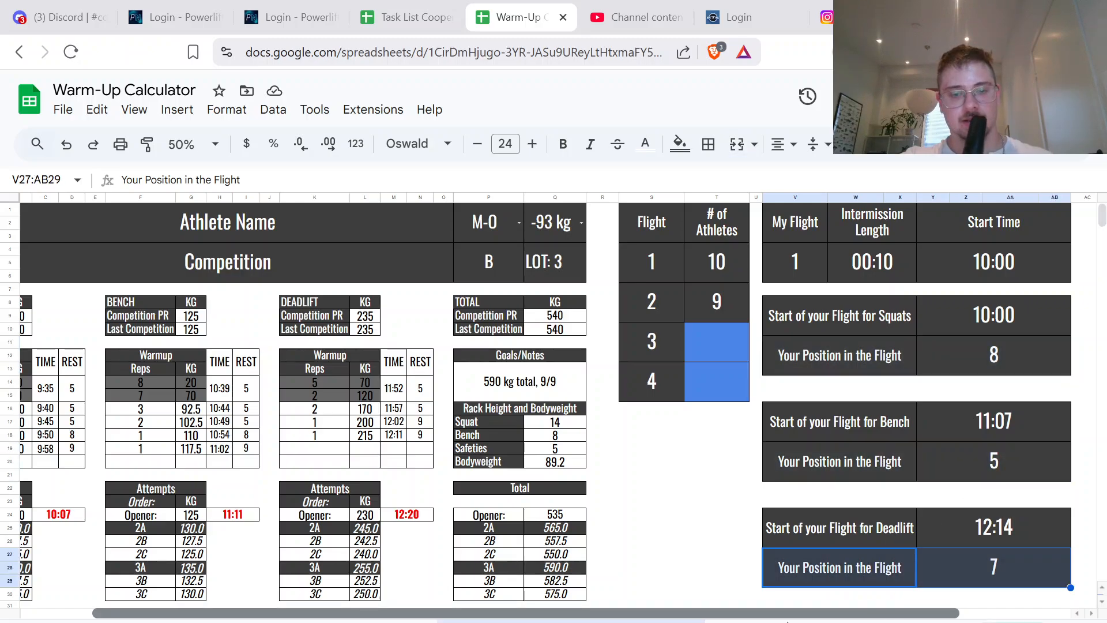
pyautogui.hscroll(-3, 787, 617)
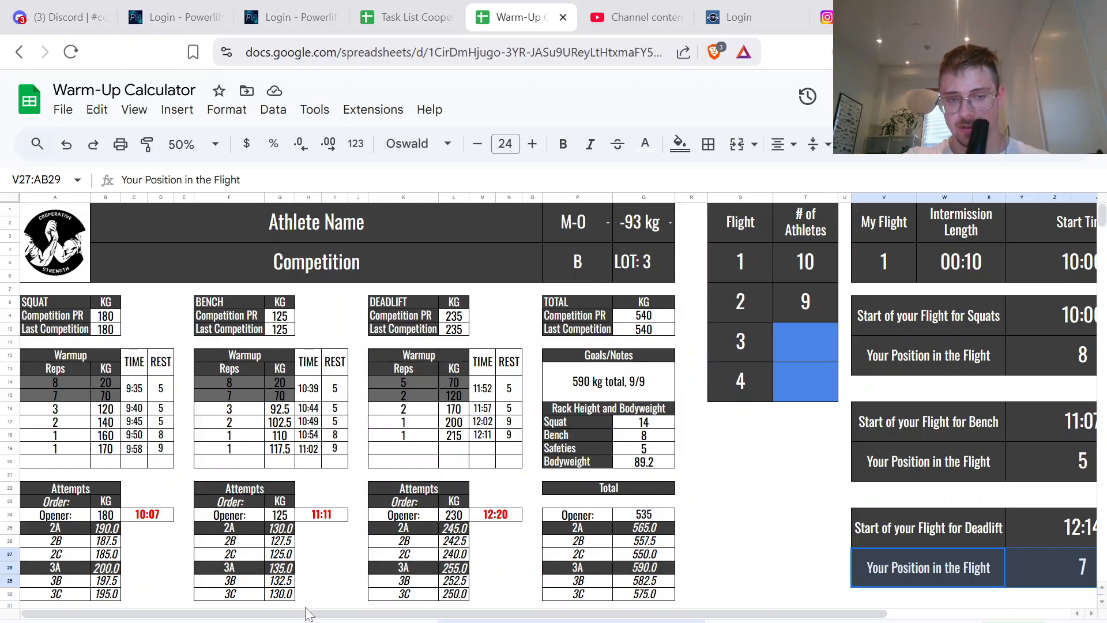
pyautogui.moveTo(411, 614)
pyautogui.mouseDown()
pyautogui.moveTo(496, 616)
pyautogui.moveTo(398, 617)
pyautogui.mouseUp()
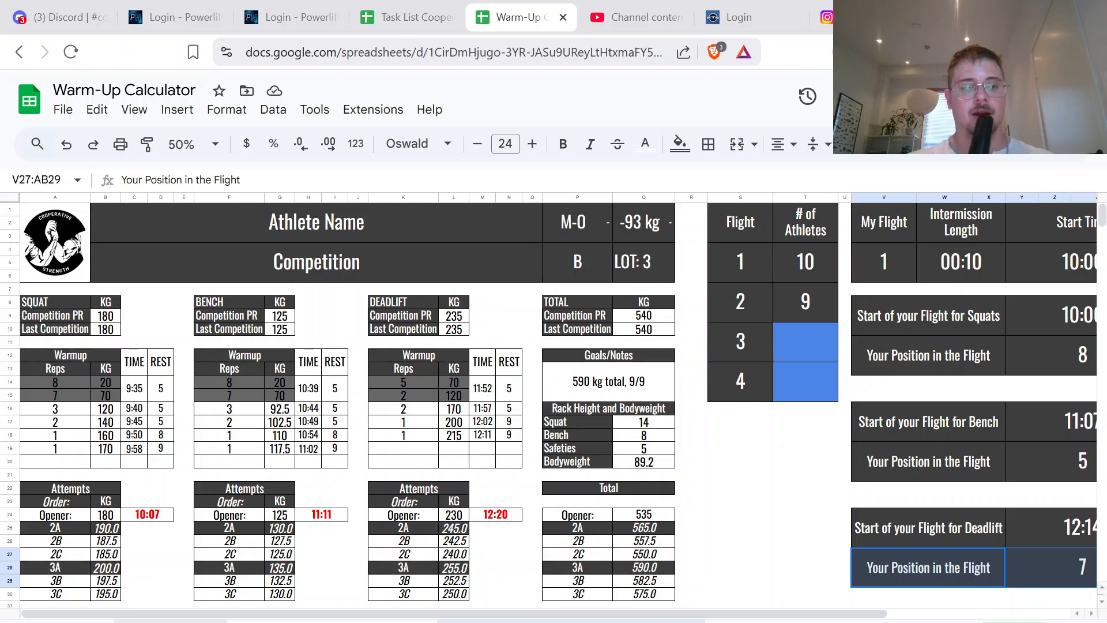
# Step: Open the instructions sheet and read the guidance on using the Attempt Selection Calculator
pyautogui.click(171, 622)
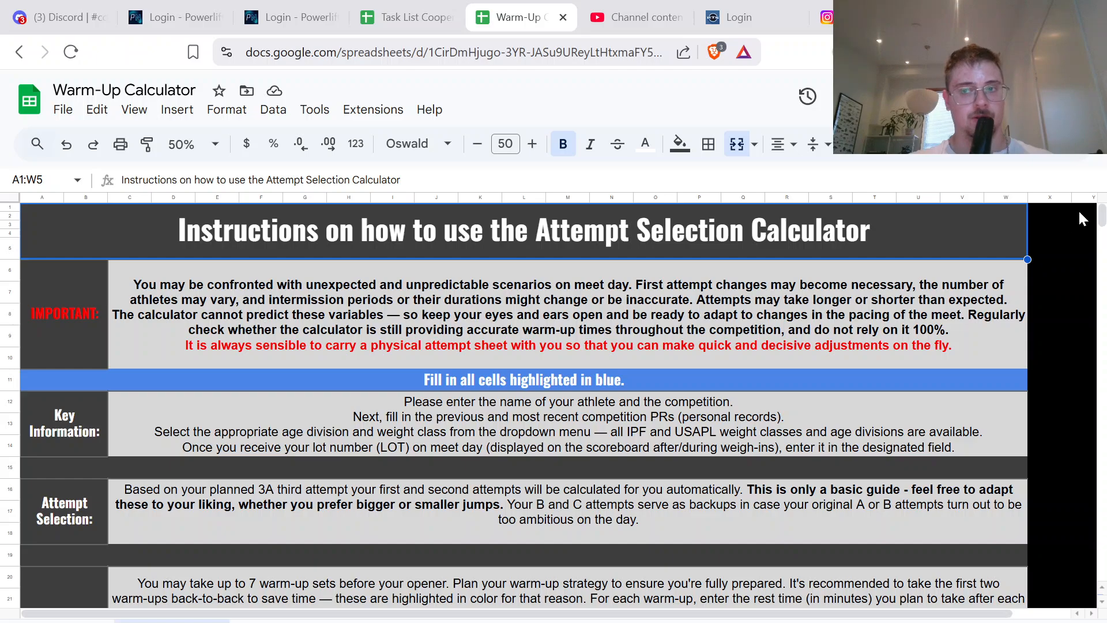
pyautogui.moveTo(1078, 210)
pyautogui.mouseDown()
pyautogui.moveTo(1032, 330)
pyautogui.moveTo(1033, 563)
pyautogui.moveTo(1055, 288)
pyautogui.moveTo(1079, 210)
pyautogui.mouseUp()
pyautogui.click(1036, 563)
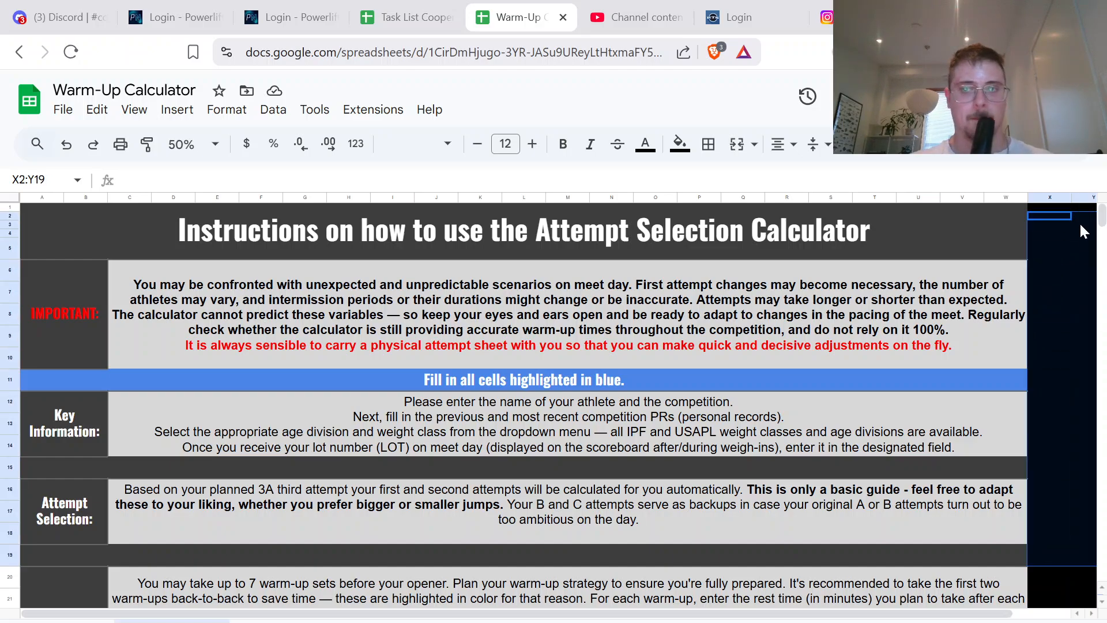
pyautogui.click(1081, 225)
pyautogui.press('Up')
pyautogui.press('Up')
pyautogui.press('Left')
pyautogui.press('Left')
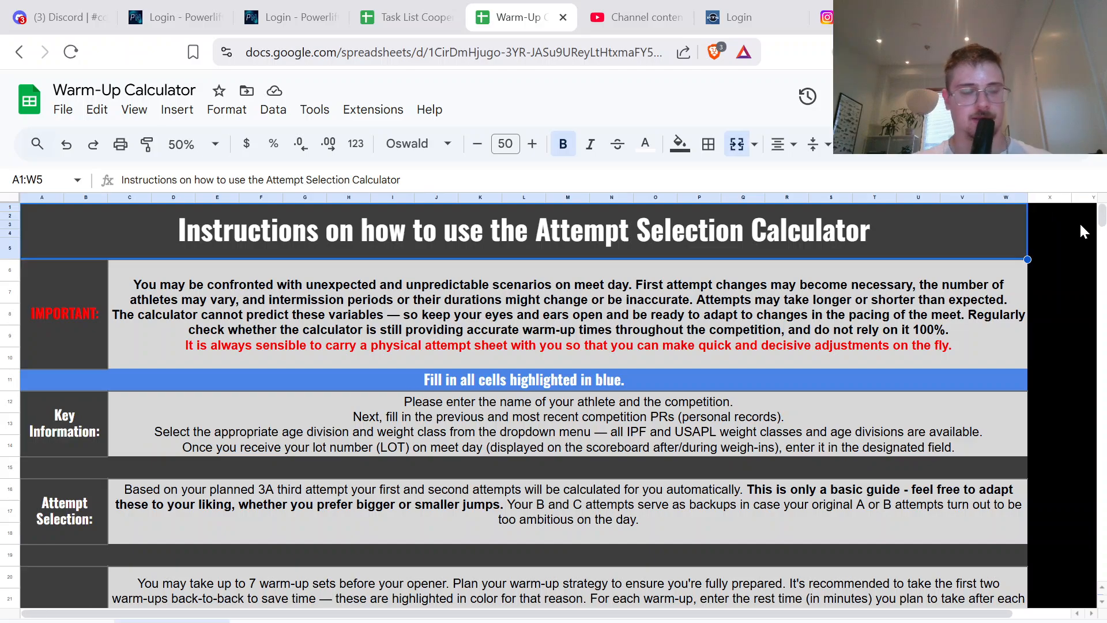
pyautogui.click(585, 461)
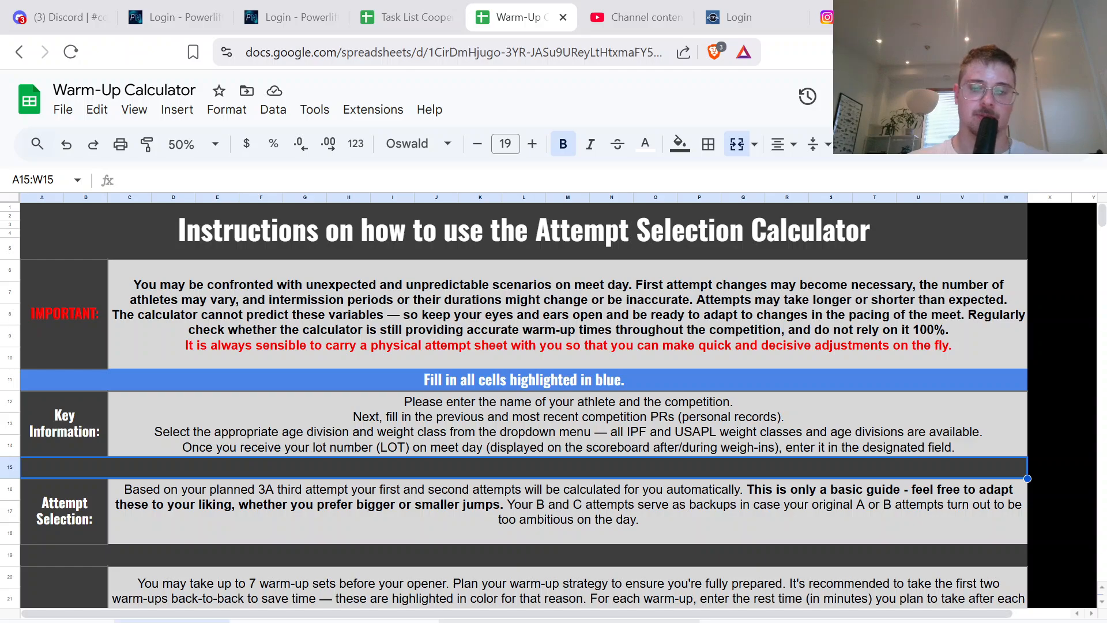
# Step: Return to the calculator sheet and look over the warm-up tables, attempts and flight timing fields
pyautogui.click(569, 621)
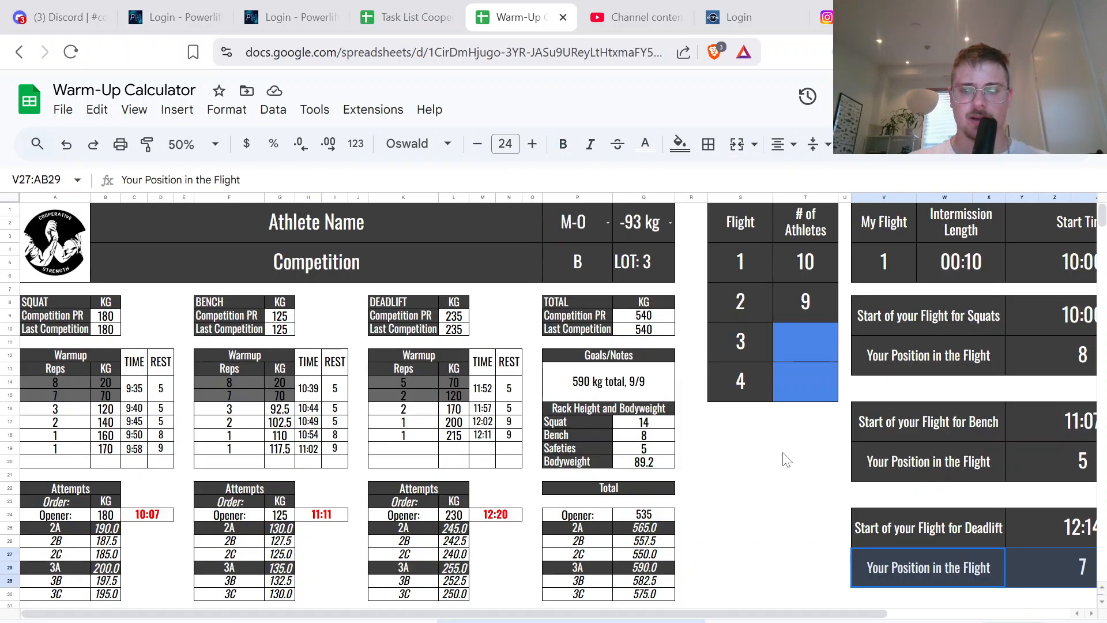
pyautogui.hscroll(3, 783, 454)
pyautogui.hscroll(-3, 783, 453)
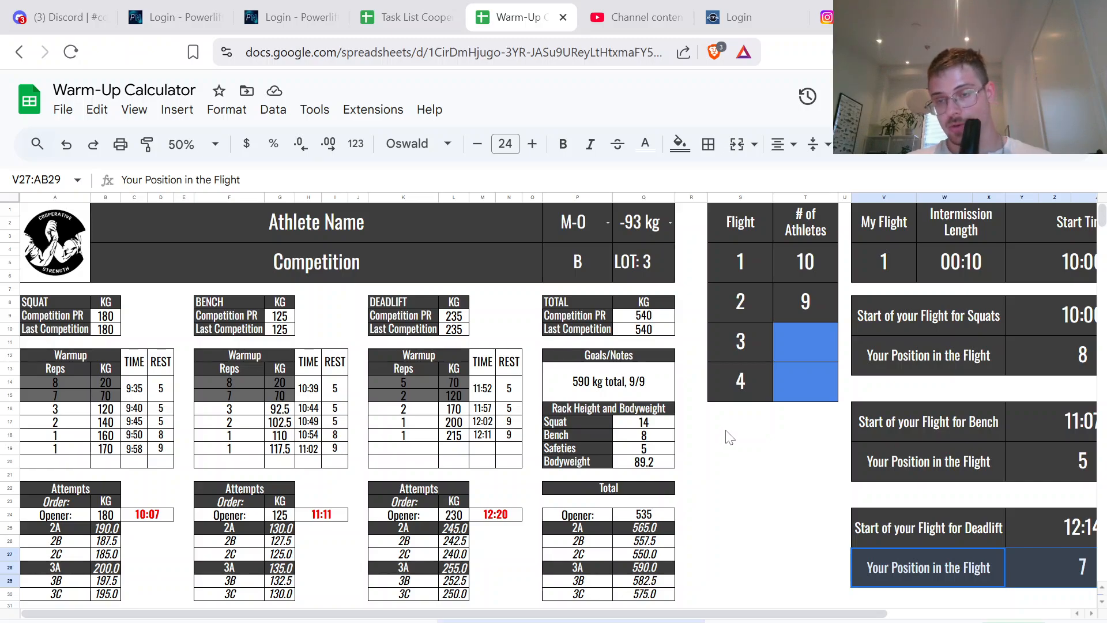
pyautogui.hscroll(1, 823, 494)
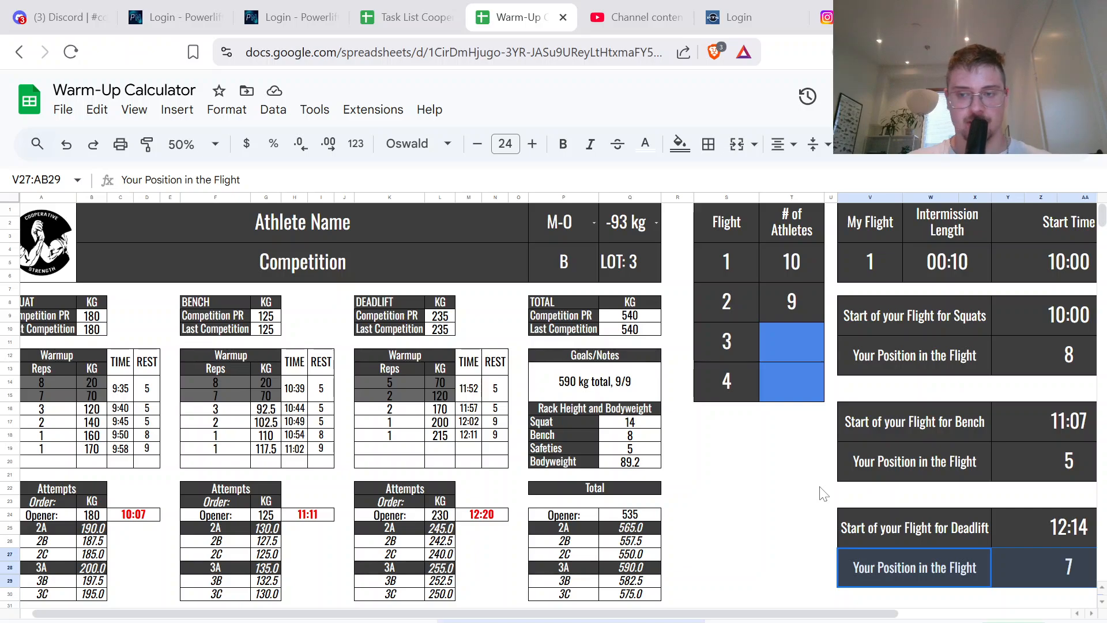
pyautogui.hscroll(3, 823, 494)
pyautogui.hscroll(-4, 734, 510)
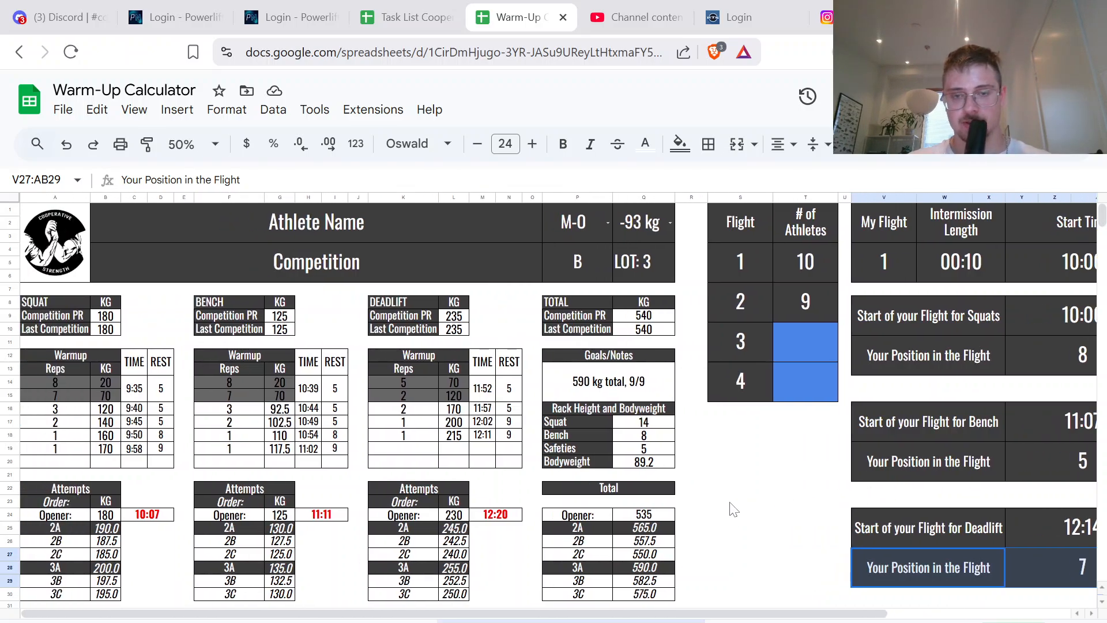
pyautogui.hscroll(6, 732, 508)
pyautogui.hscroll(-6, 732, 507)
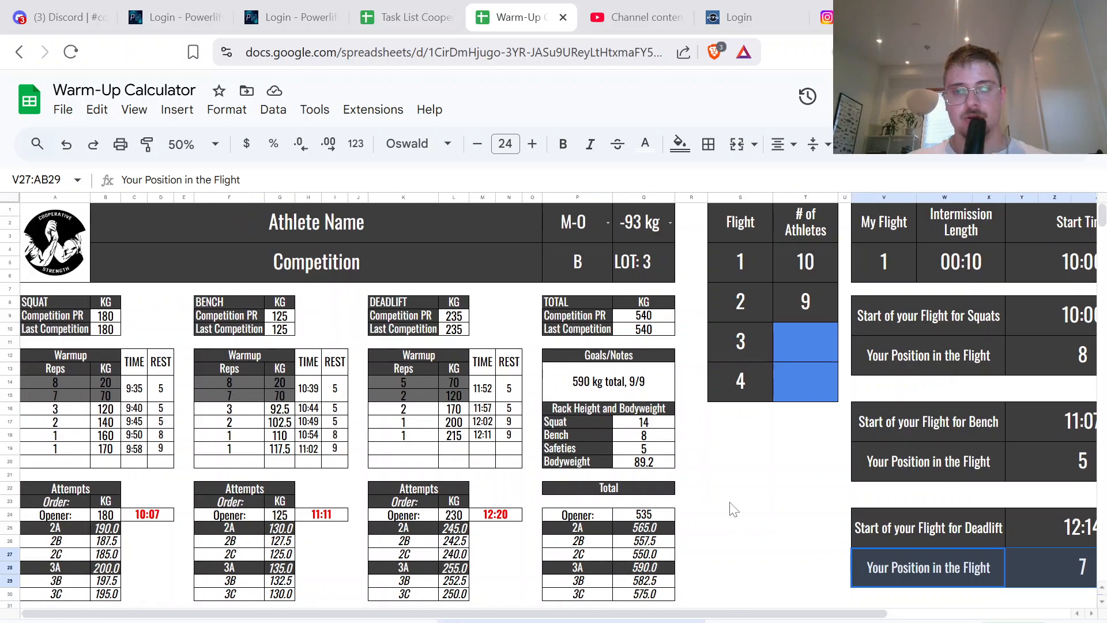
pyautogui.hscroll(6, 732, 508)
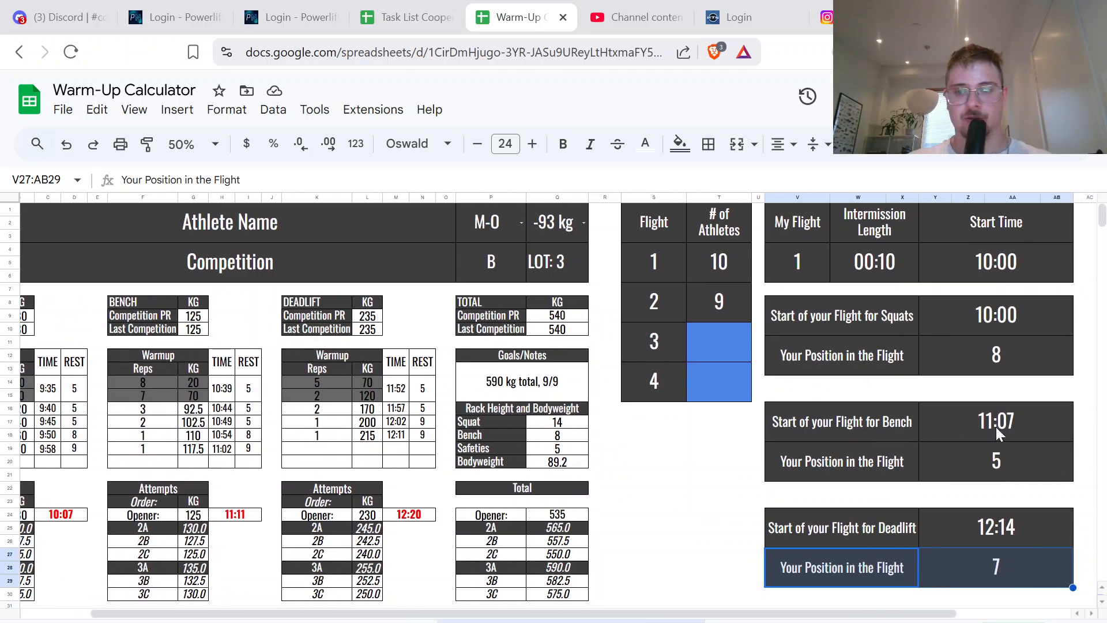
# Step: Try overriding the bench flight's start time with 11:17, check the bench attempts, and undo the override
pyautogui.click(922, 425)
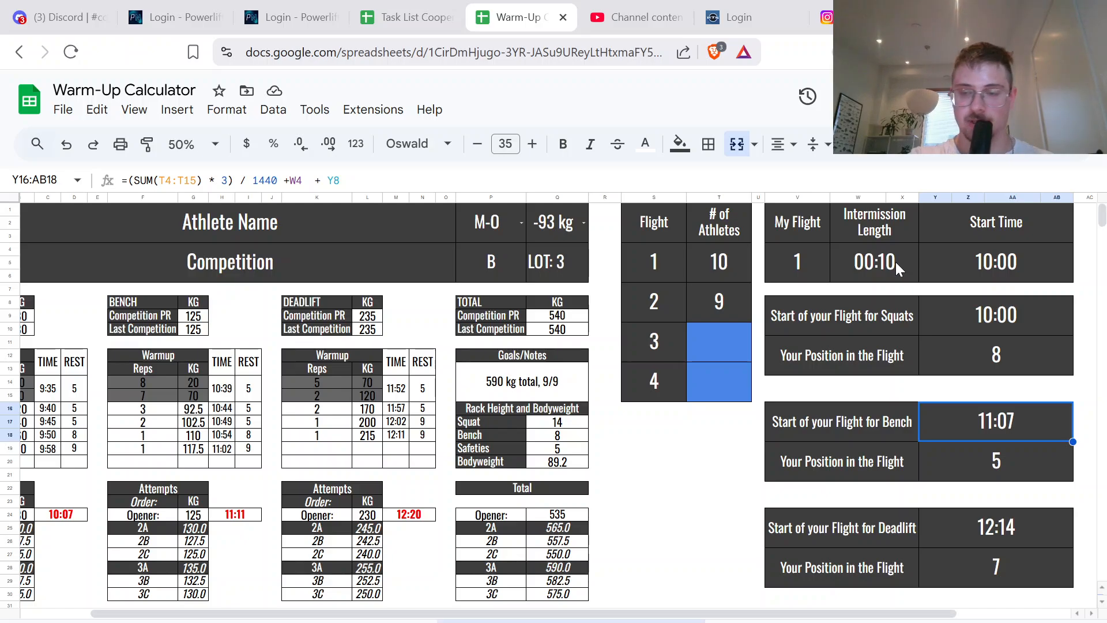
pyautogui.write('11')
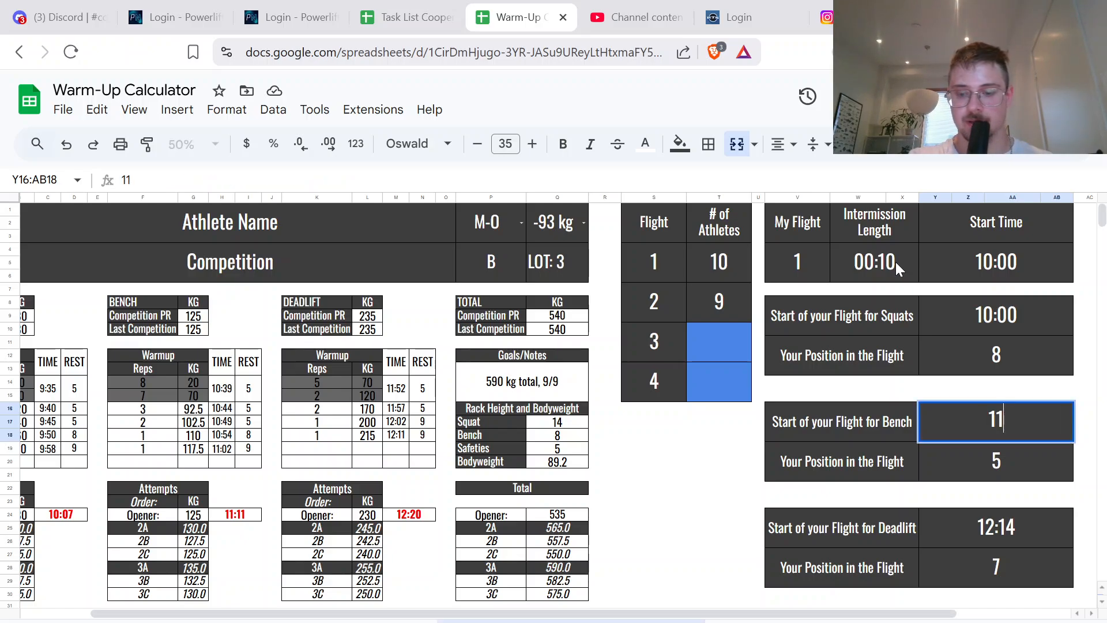
pyautogui.write(':17')
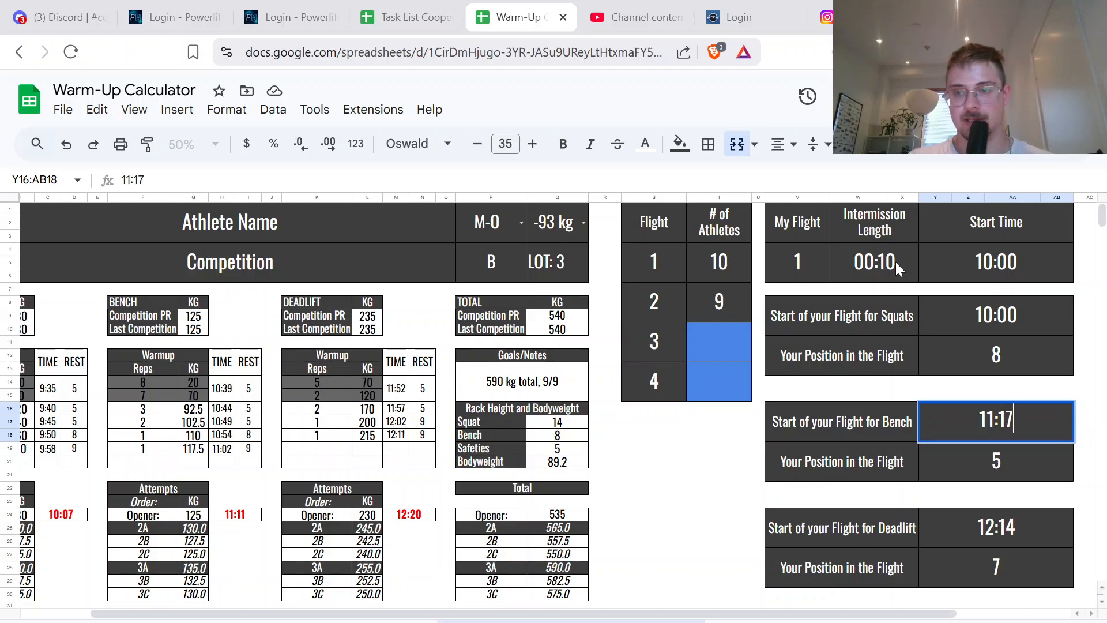
pyautogui.press('Return')
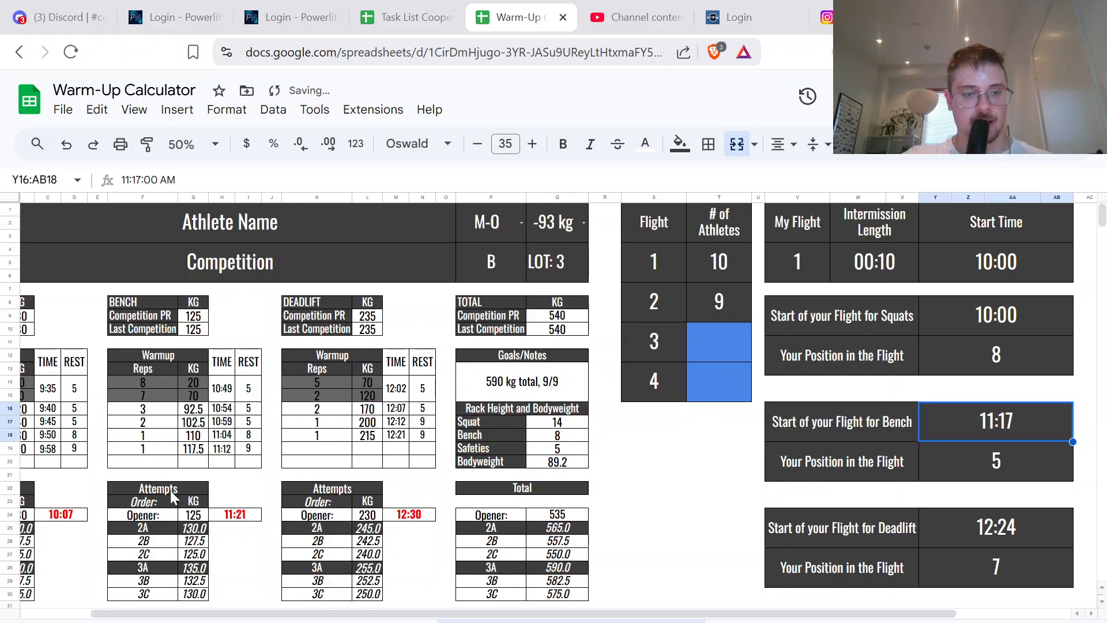
pyautogui.moveTo(171, 490); pyautogui.dragTo(211, 587)
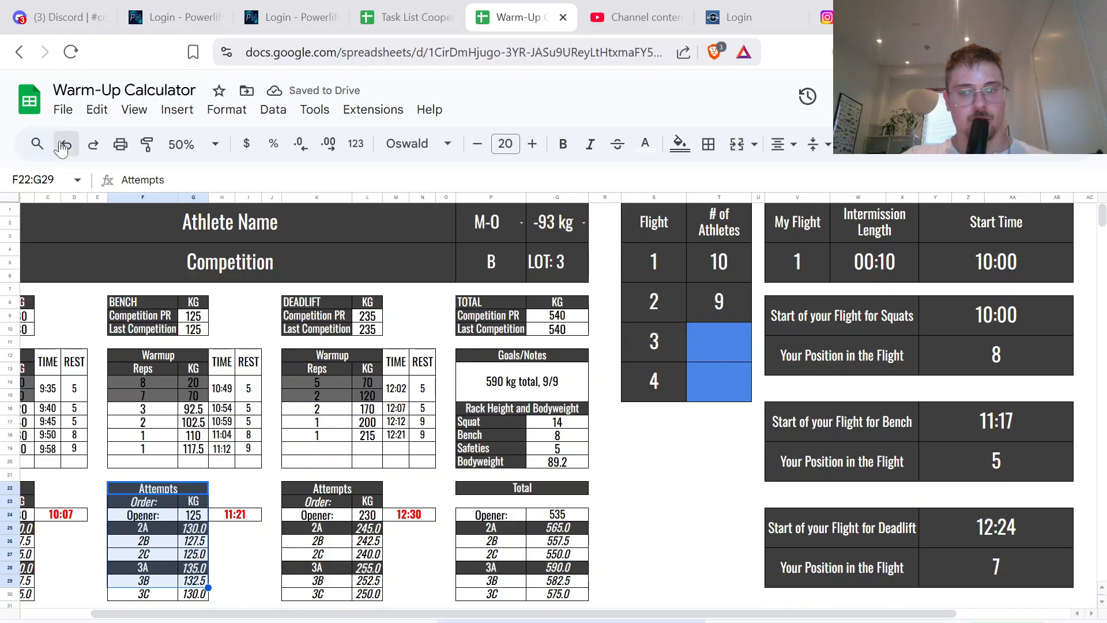
pyautogui.hotkey('ctrl', 'z')
# Step: Try overriding the bench opener time with 11:21, undo the override, and select the bench warm-up table
pyautogui.moveTo(663, 615); pyautogui.dragTo(398, 548)
pyautogui.click(340, 516)
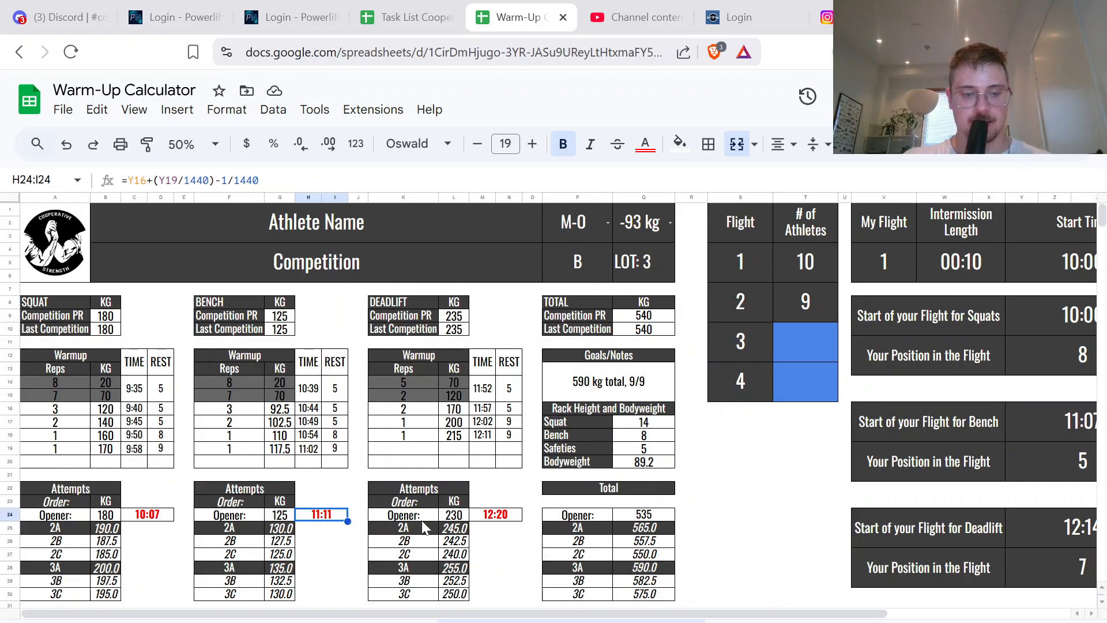
pyautogui.write('11:21')
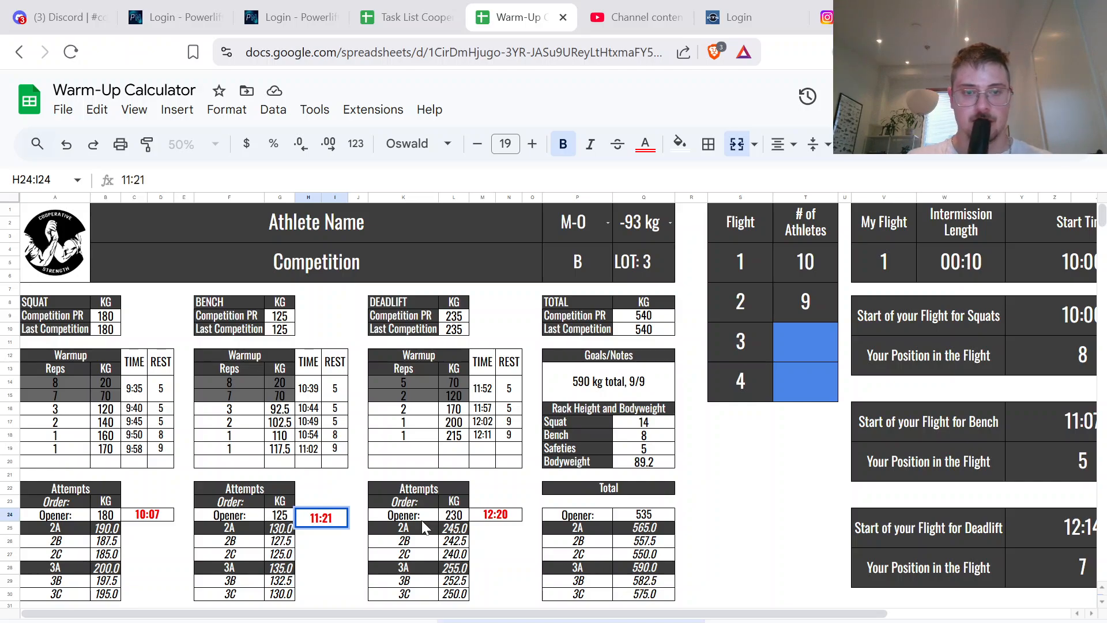
pyautogui.press('Return')
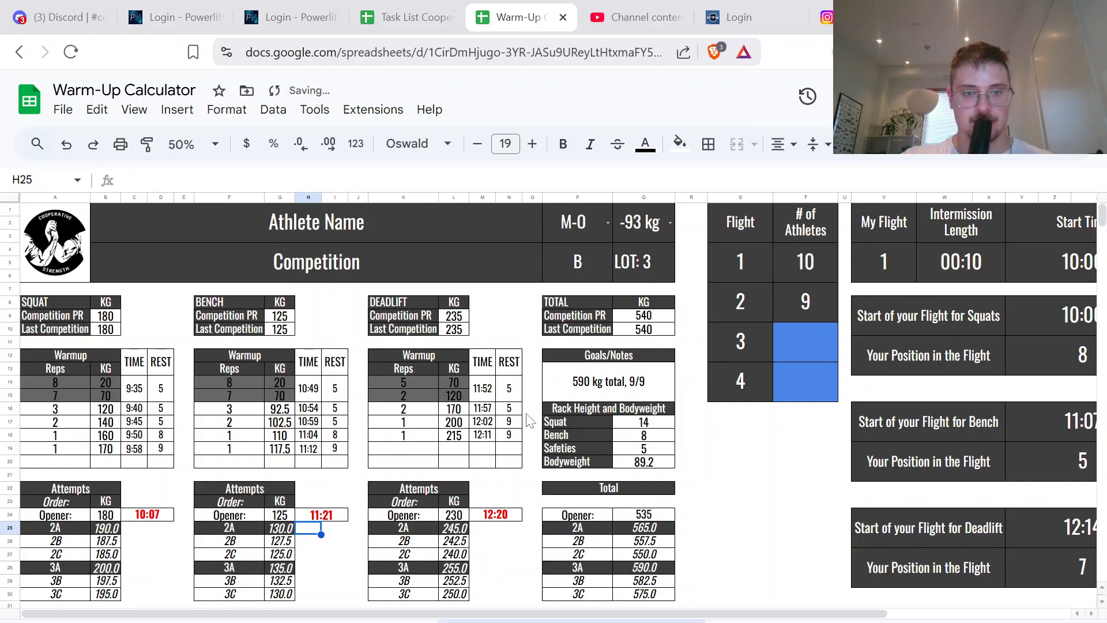
pyautogui.click(67, 144)
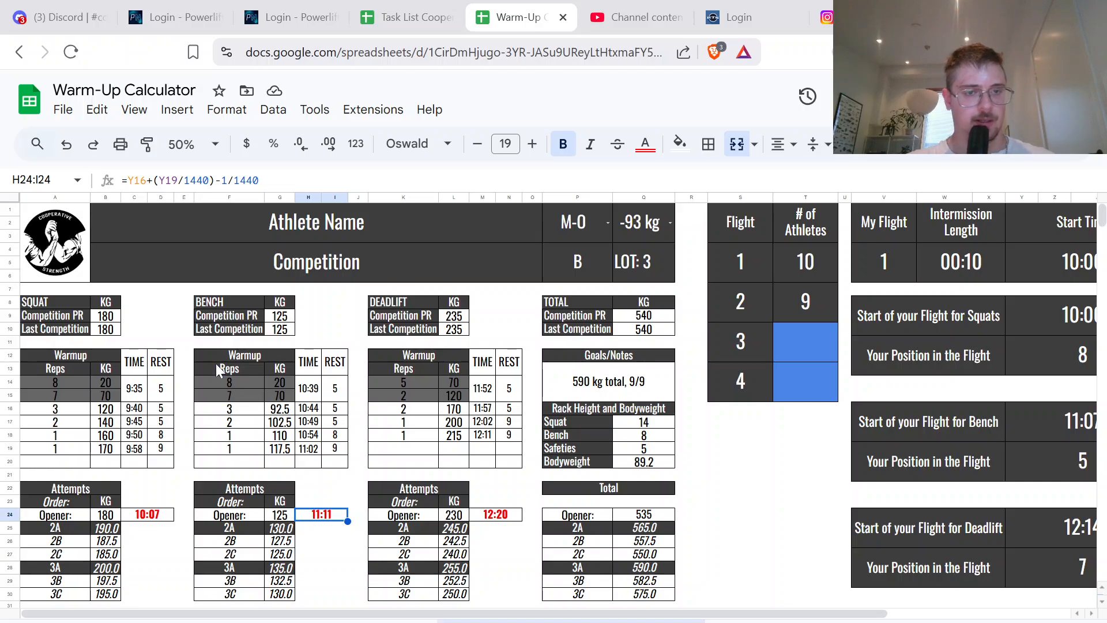
pyautogui.moveTo(210, 355); pyautogui.dragTo(346, 466)
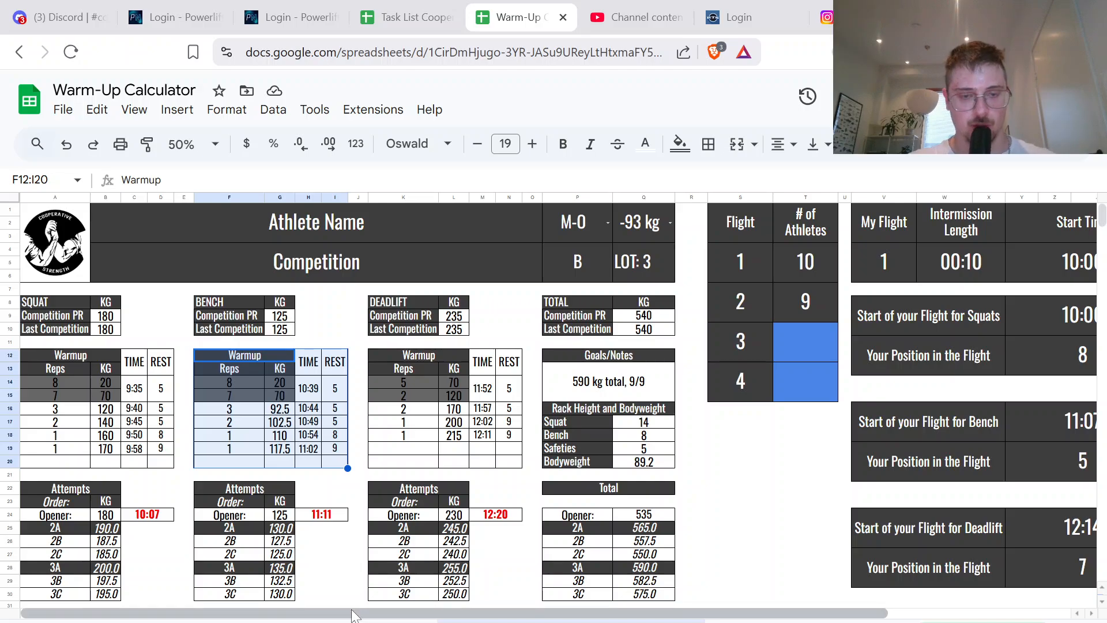
# Step: View the empty sheet without flight timing fields and return to the filled-in calculator sheet
pyautogui.moveTo(354, 616); pyautogui.dragTo(465, 616)
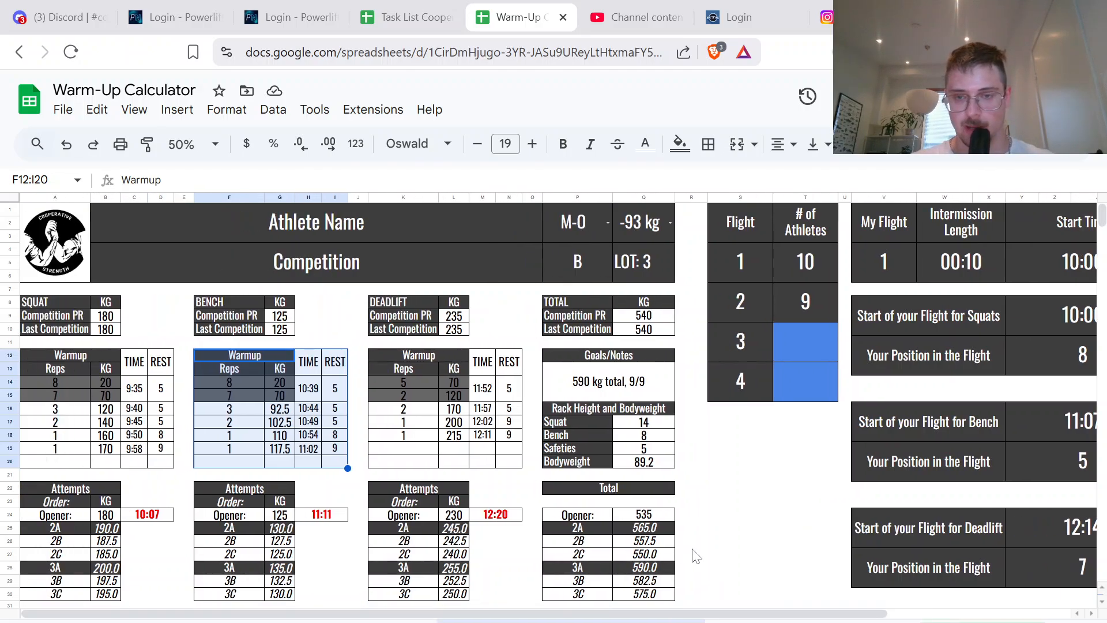
pyautogui.hscroll(-3, 696, 556)
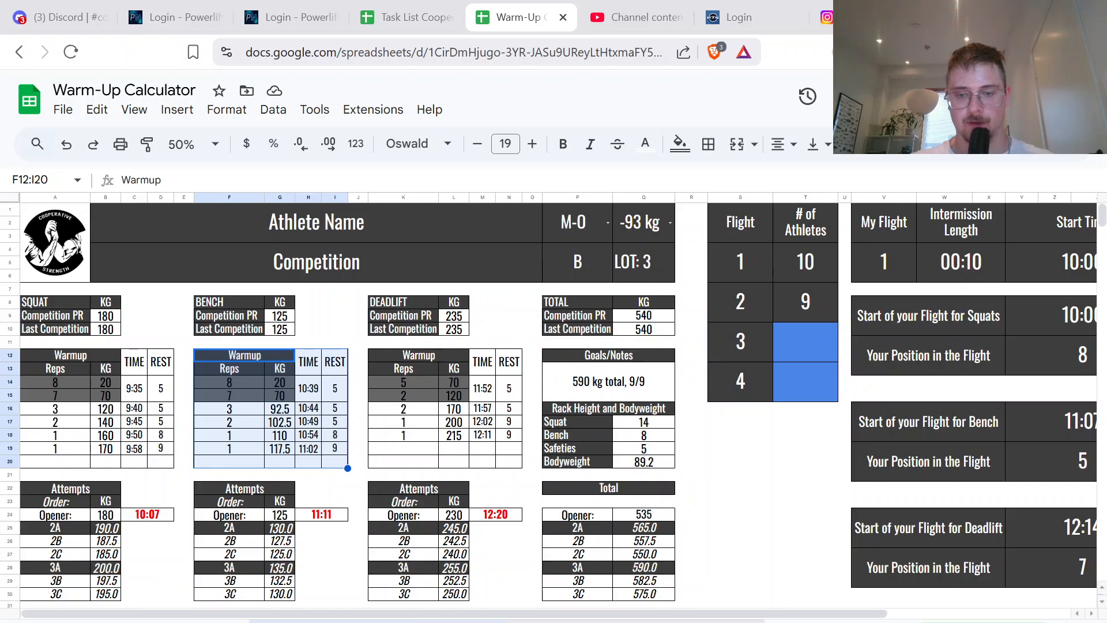
pyautogui.click(571, 622)
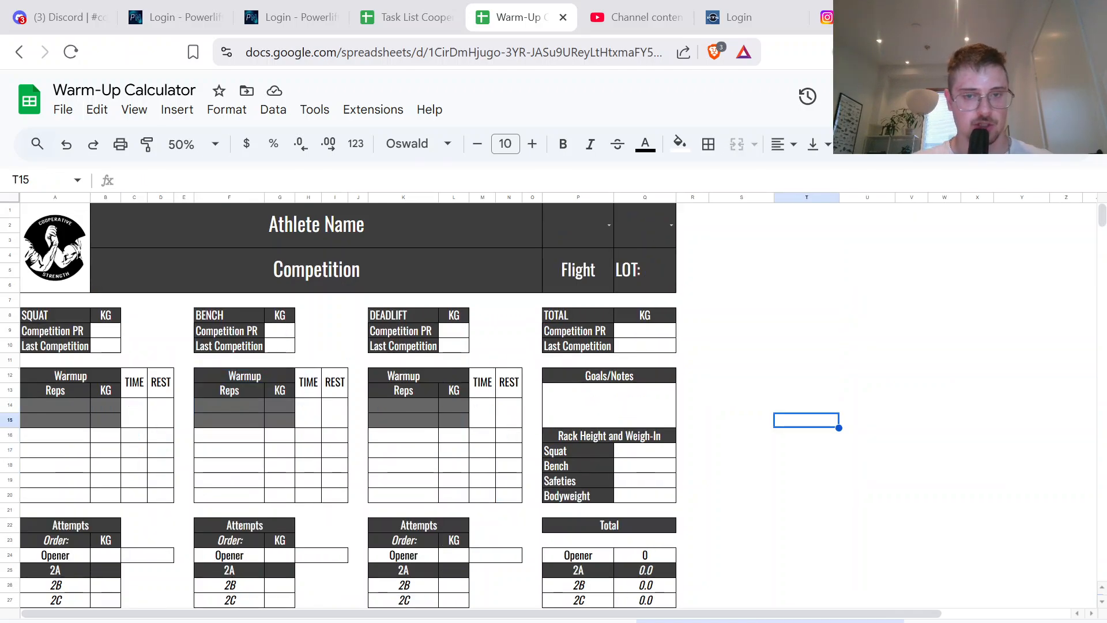
pyautogui.click(510, 621)
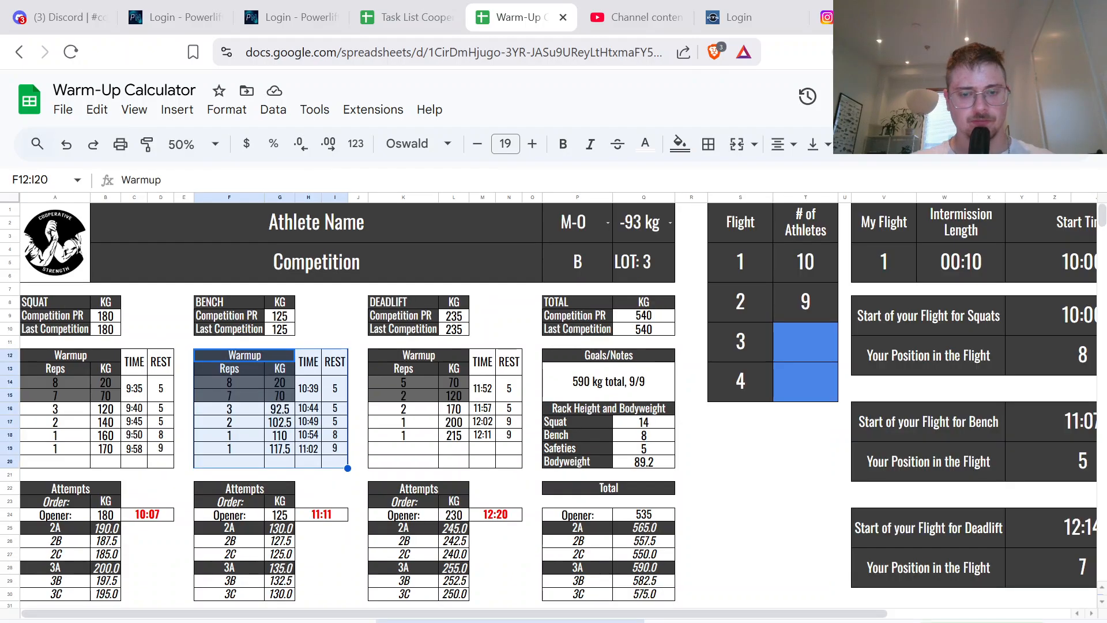
# Step: Look over the filled-in calculator from the warm-up tables to the flight timing fields and deselect the bench warm-up table
pyautogui.hscroll(3, 554, 546)
pyautogui.hscroll(-3, 554, 546)
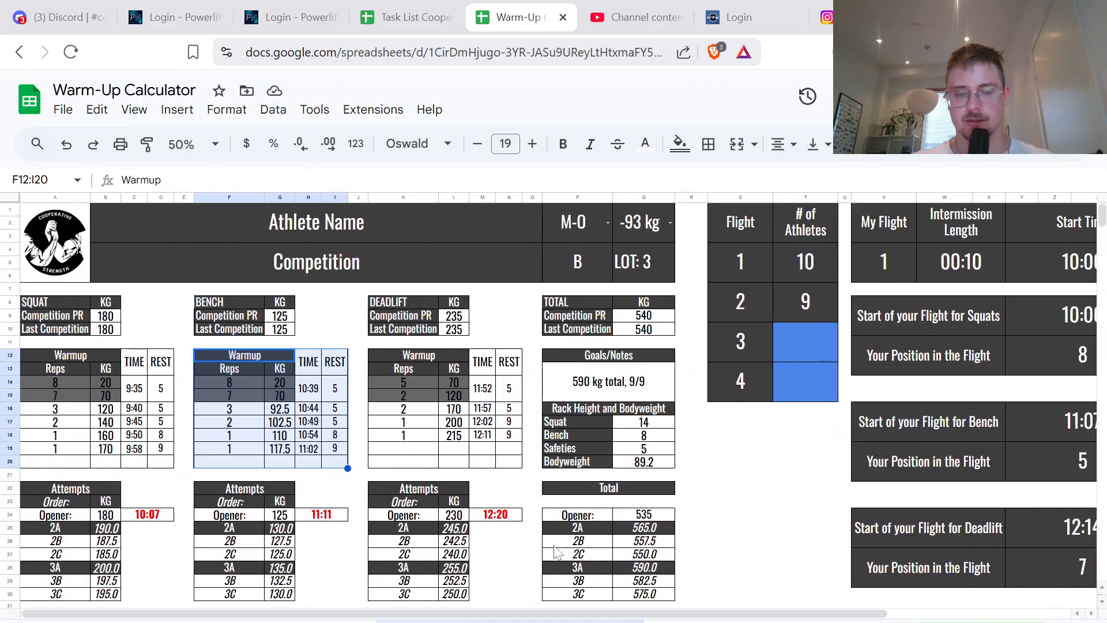
pyautogui.hscroll(3, 556, 552)
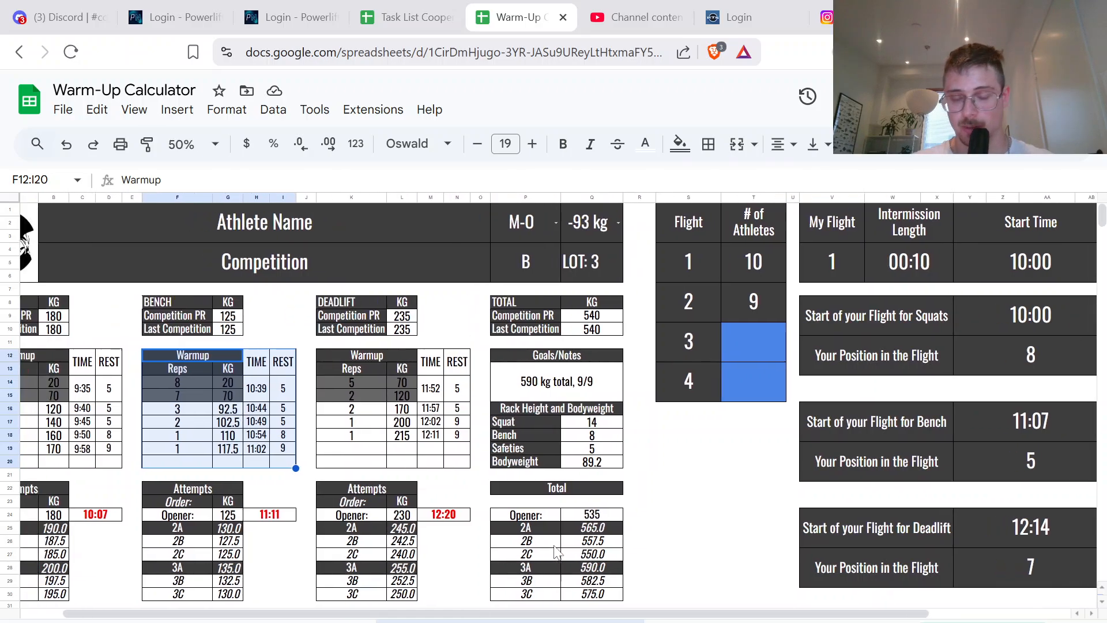
pyautogui.hscroll(-3, 556, 552)
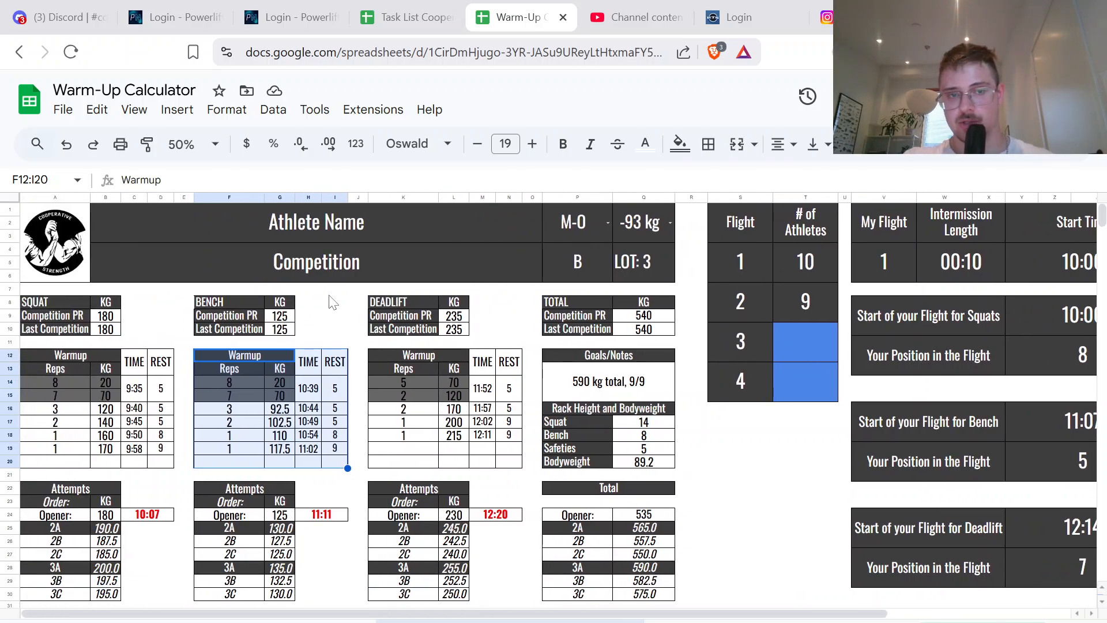
pyautogui.click(333, 290)
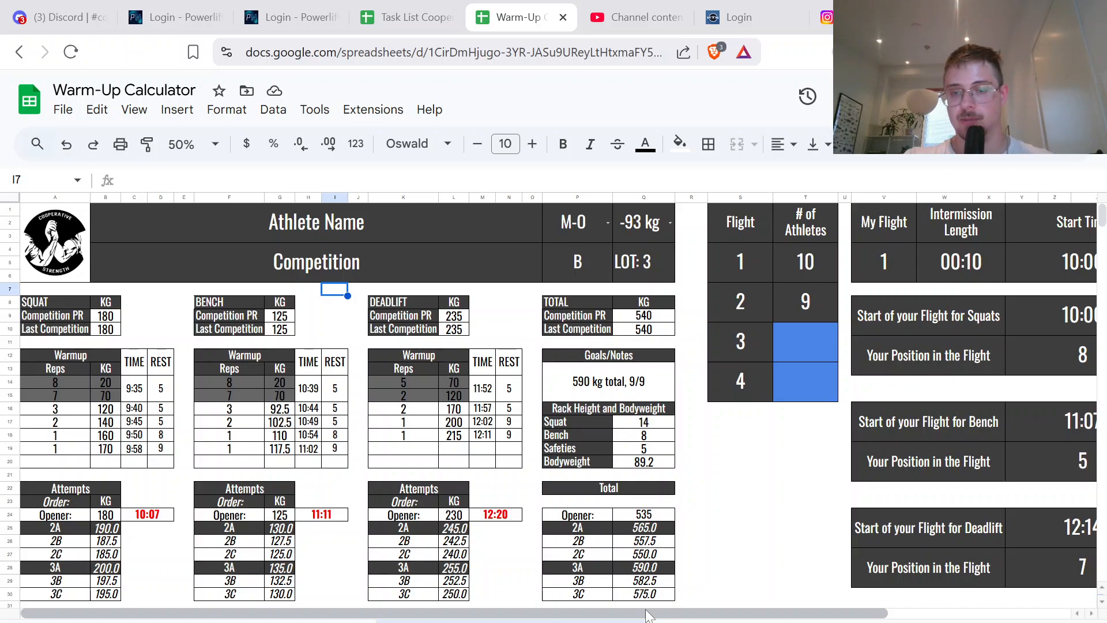
pyautogui.moveTo(646, 615); pyautogui.dragTo(517, 616)
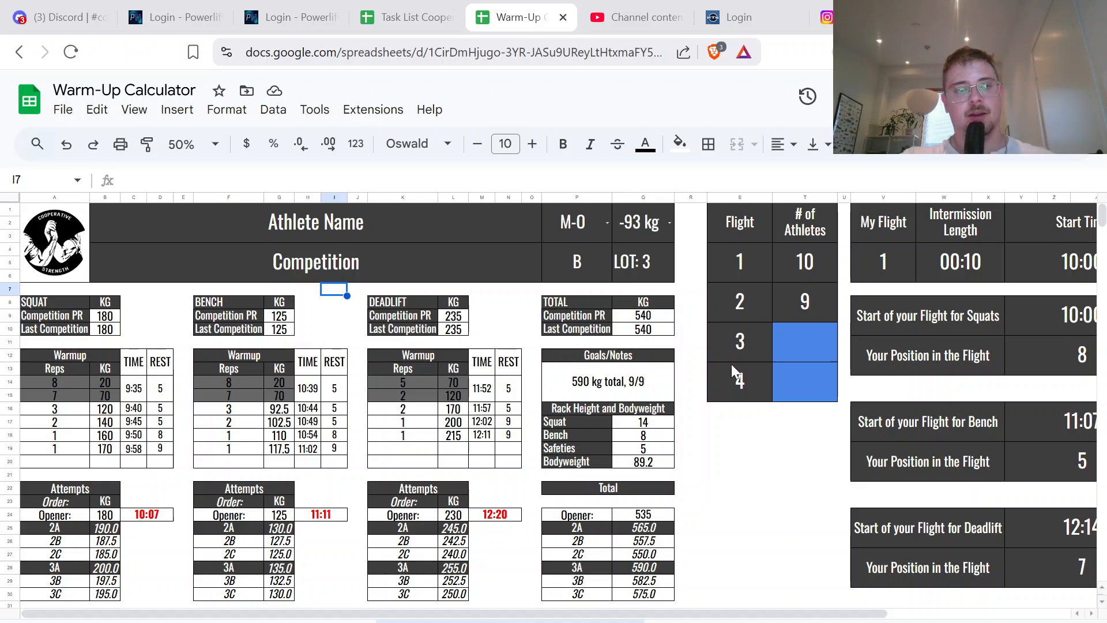
# Step: Locate the option for making a copy of the spreadsheet without using it, and deselect the calculator's cells
pyautogui.click(62, 109)
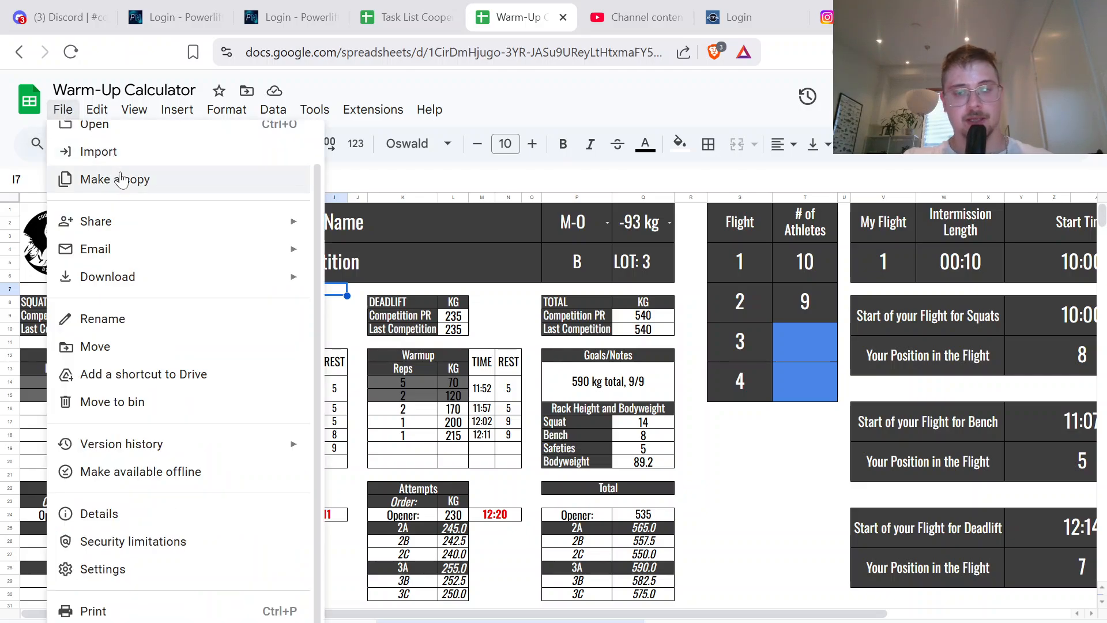
pyautogui.click(742, 448)
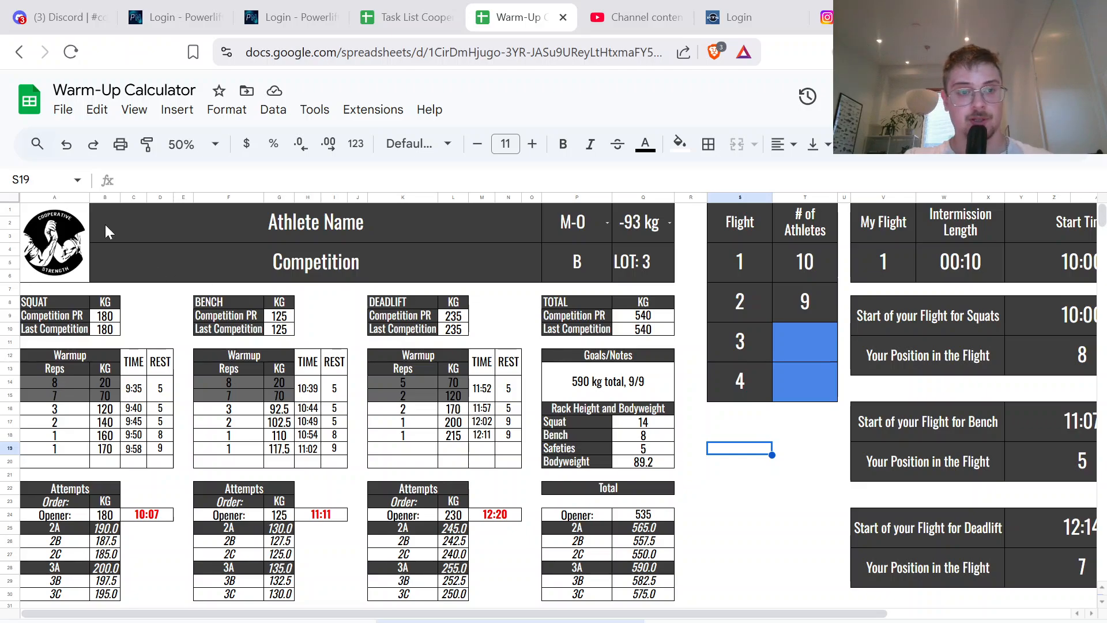
pyautogui.moveTo(121, 231); pyautogui.dragTo(1050, 598)
pyautogui.click(1050, 598)
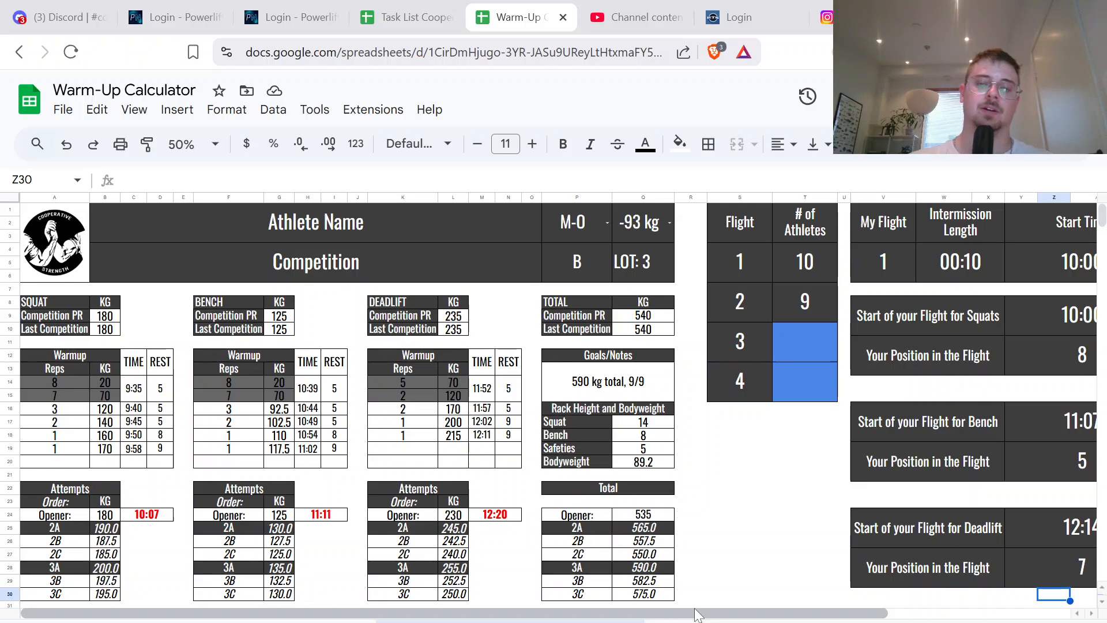
# Step: View the blank calculator template with its blue input cells and return to the filled-in example sheet
pyautogui.moveTo(696, 614)
pyautogui.mouseDown()
pyautogui.moveTo(880, 615)
pyautogui.moveTo(692, 616)
pyautogui.mouseUp()
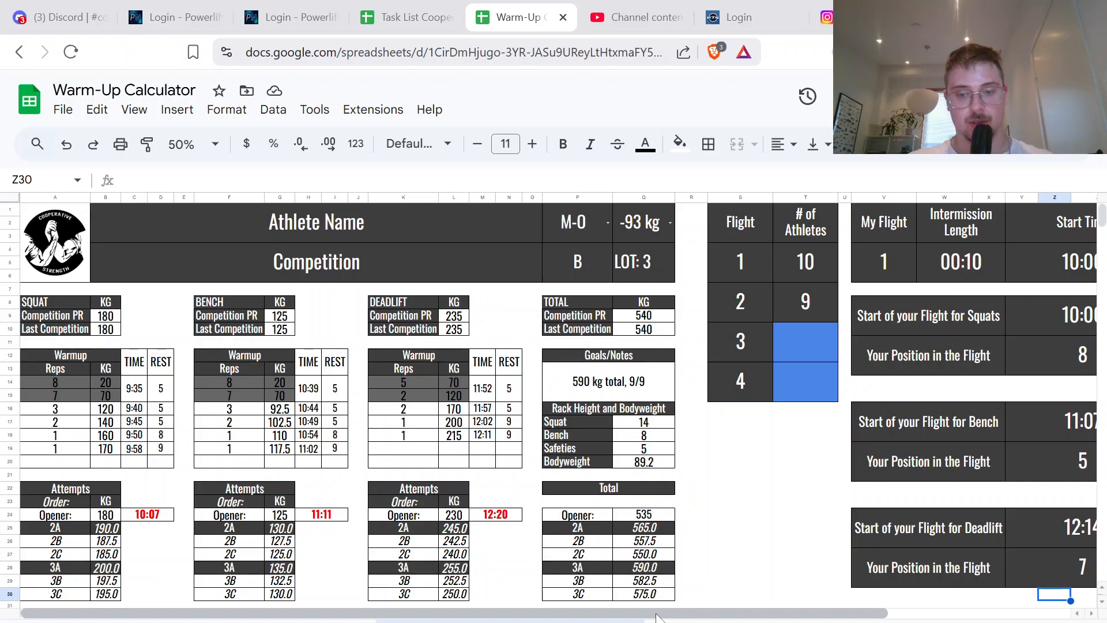
pyautogui.moveTo(656, 617); pyautogui.dragTo(564, 619)
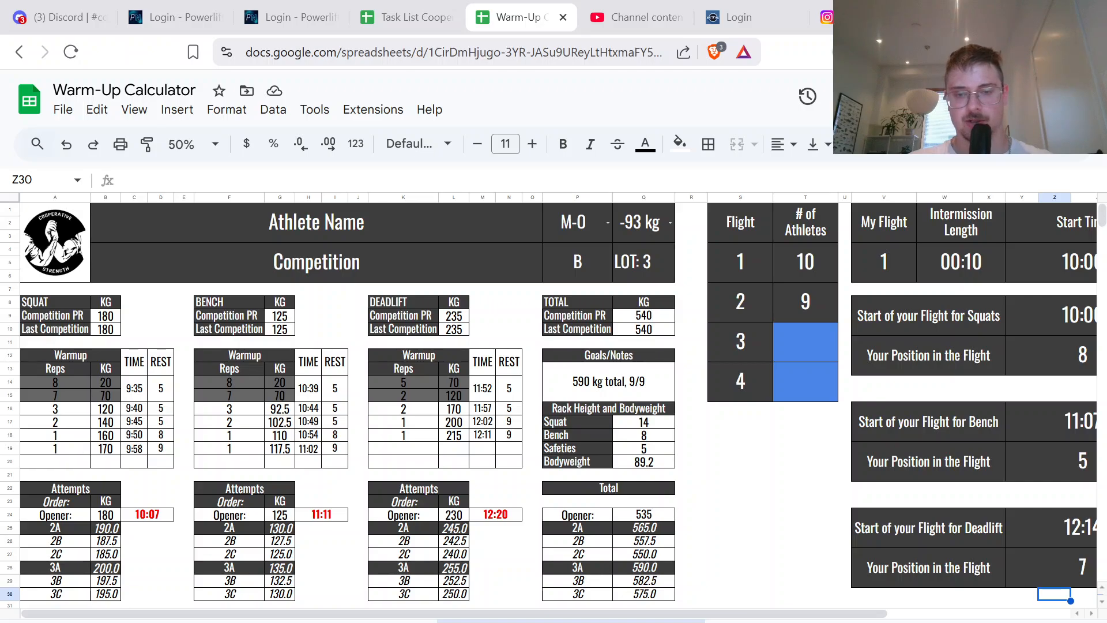
pyautogui.moveTo(636, 612)
pyautogui.mouseDown()
pyautogui.moveTo(730, 613)
pyautogui.moveTo(637, 613)
pyautogui.mouseUp()
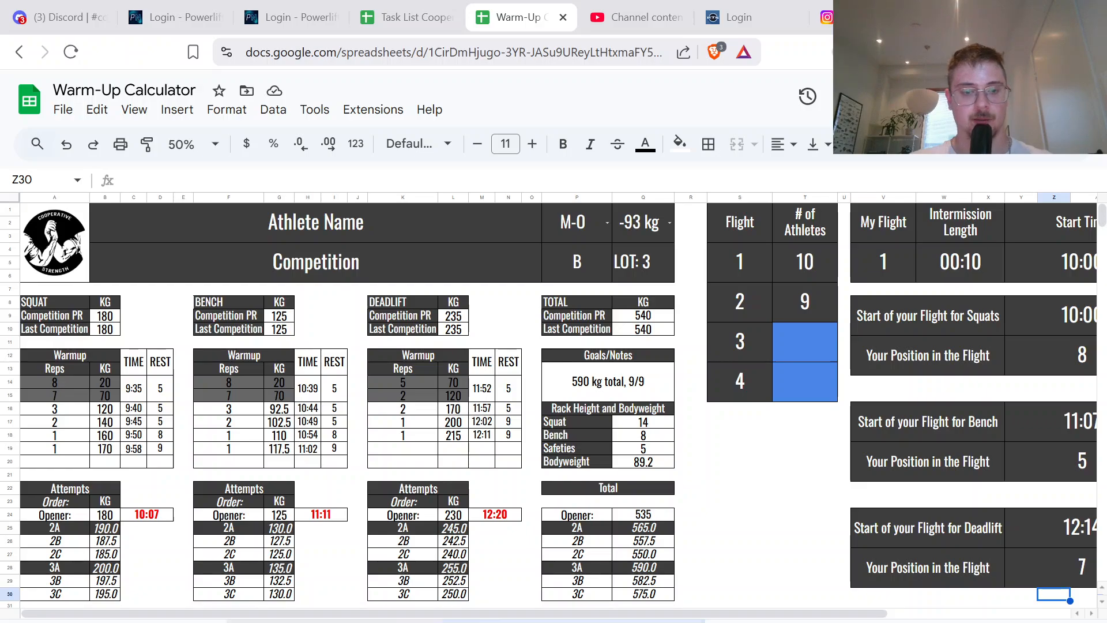
pyautogui.click(362, 621)
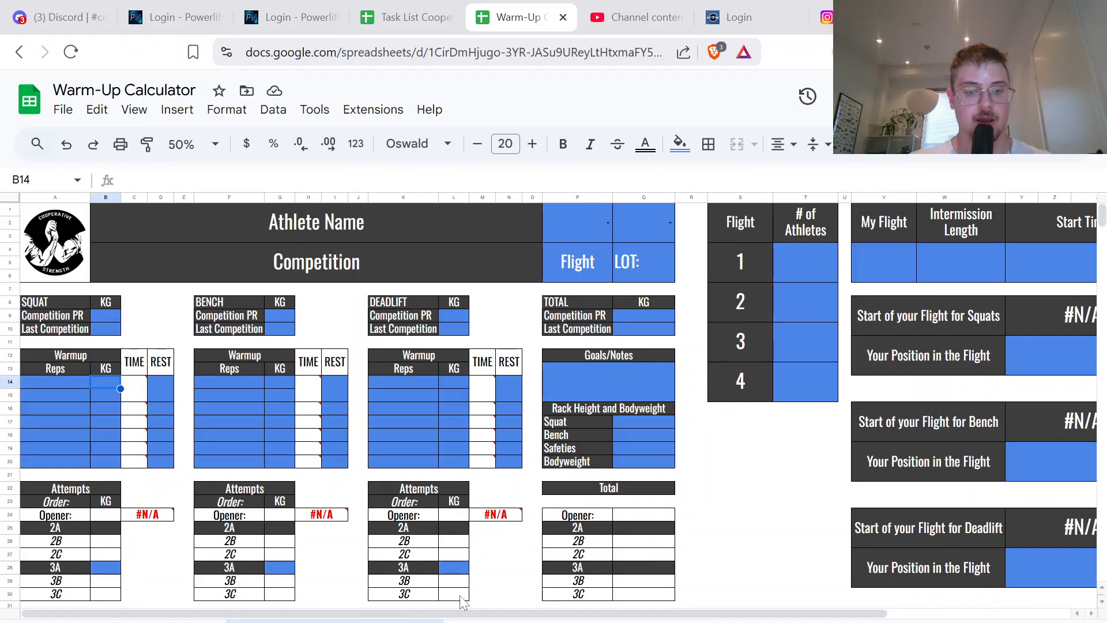
pyautogui.click(571, 621)
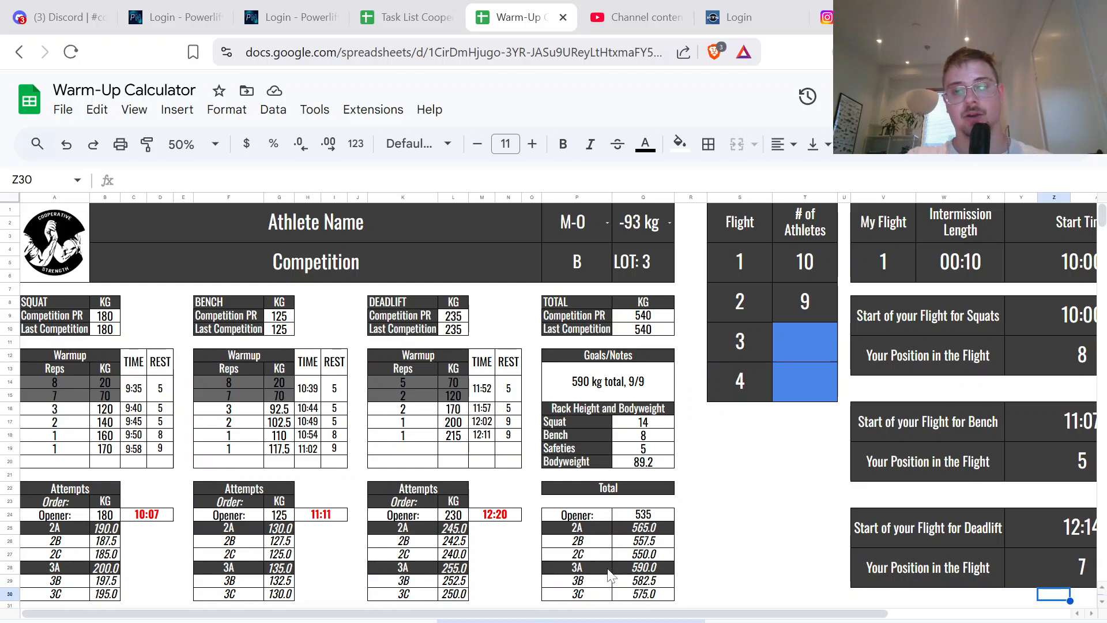